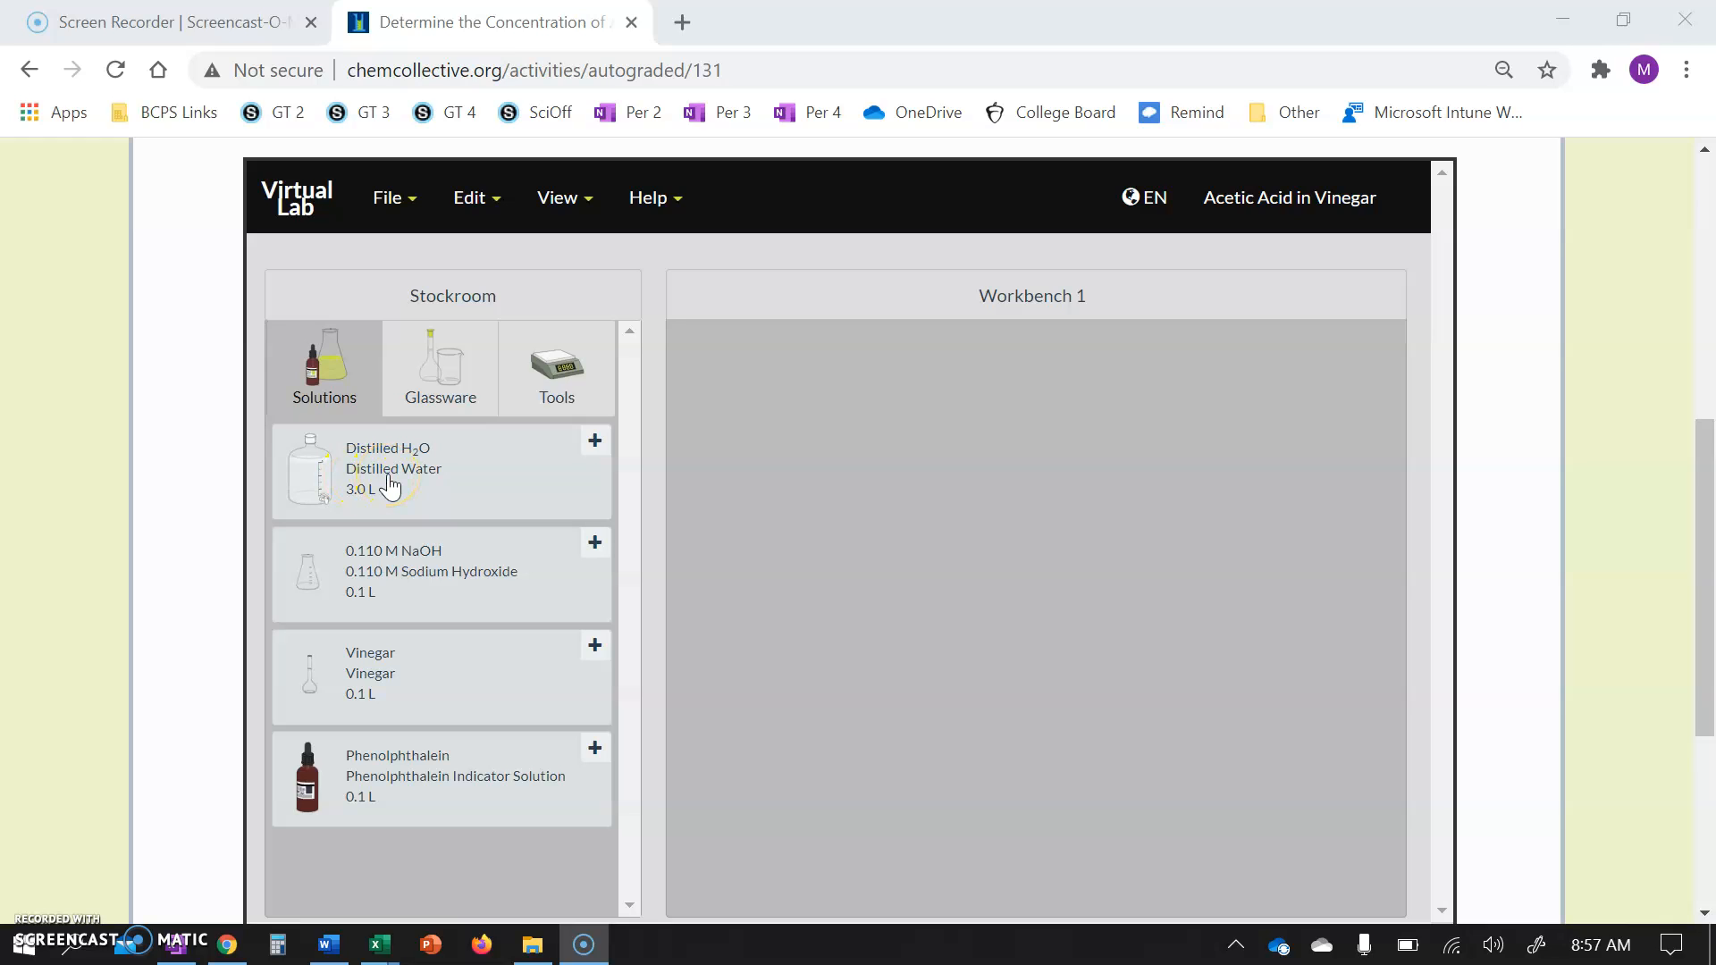
Add distilled water, vinegar and phenolphthalein solutions from the stockroom to the workbench.
double_click(389, 484)
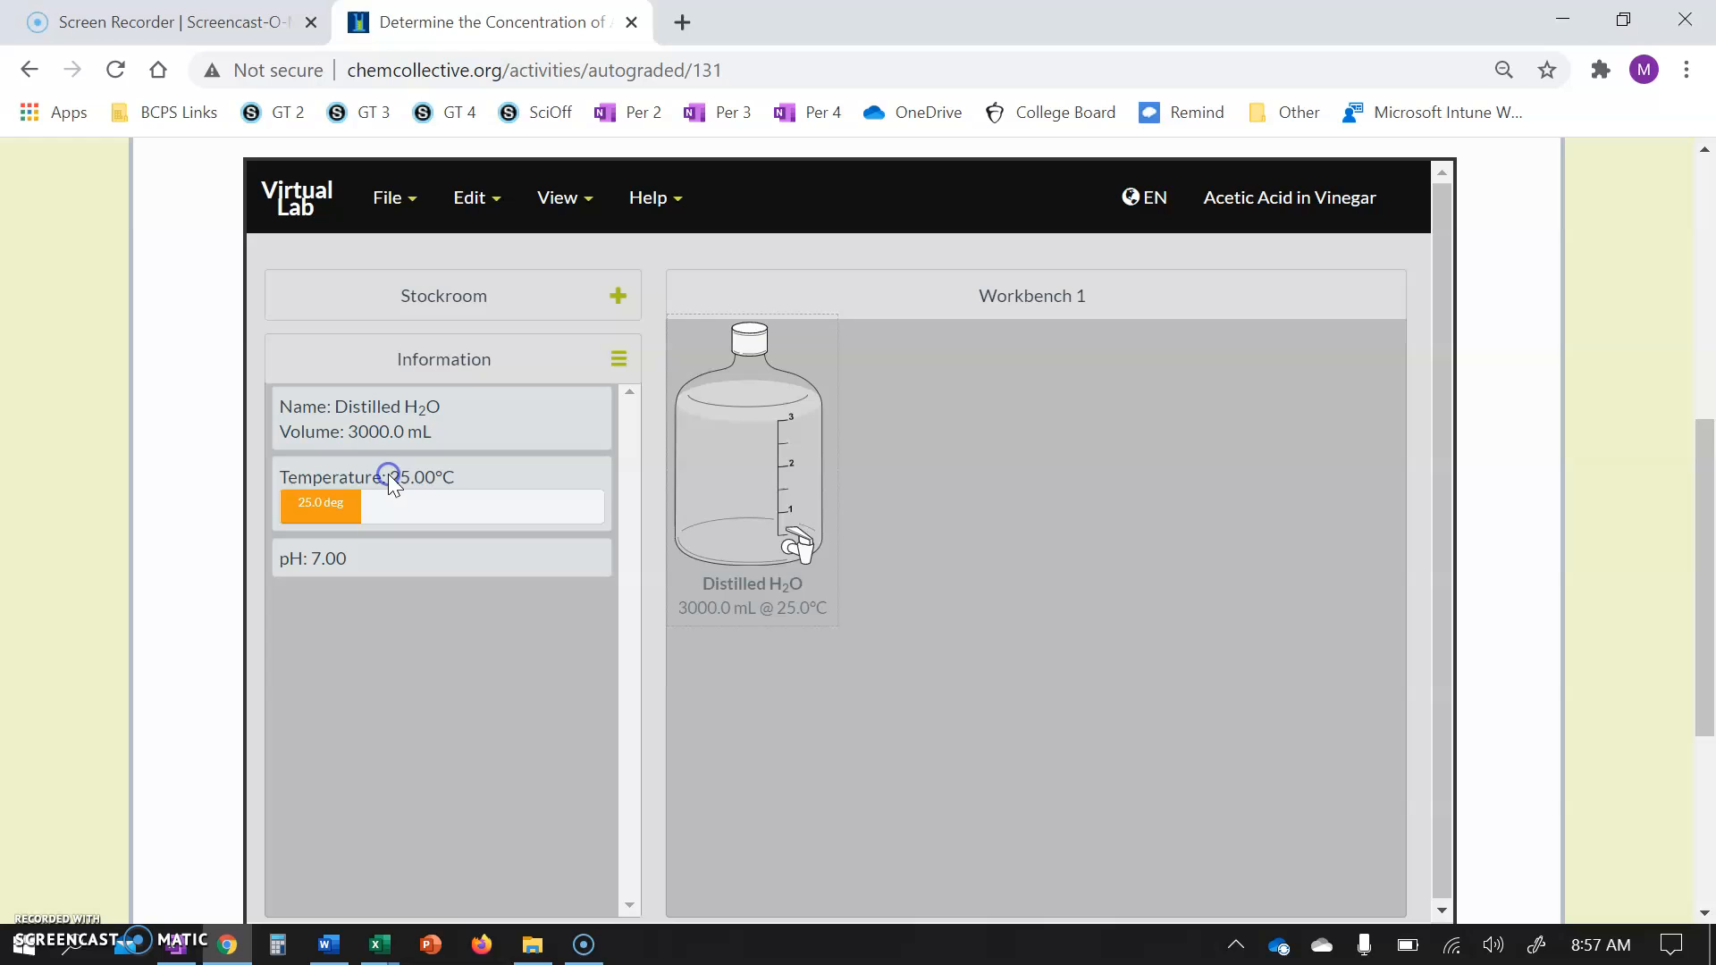
click(407, 295)
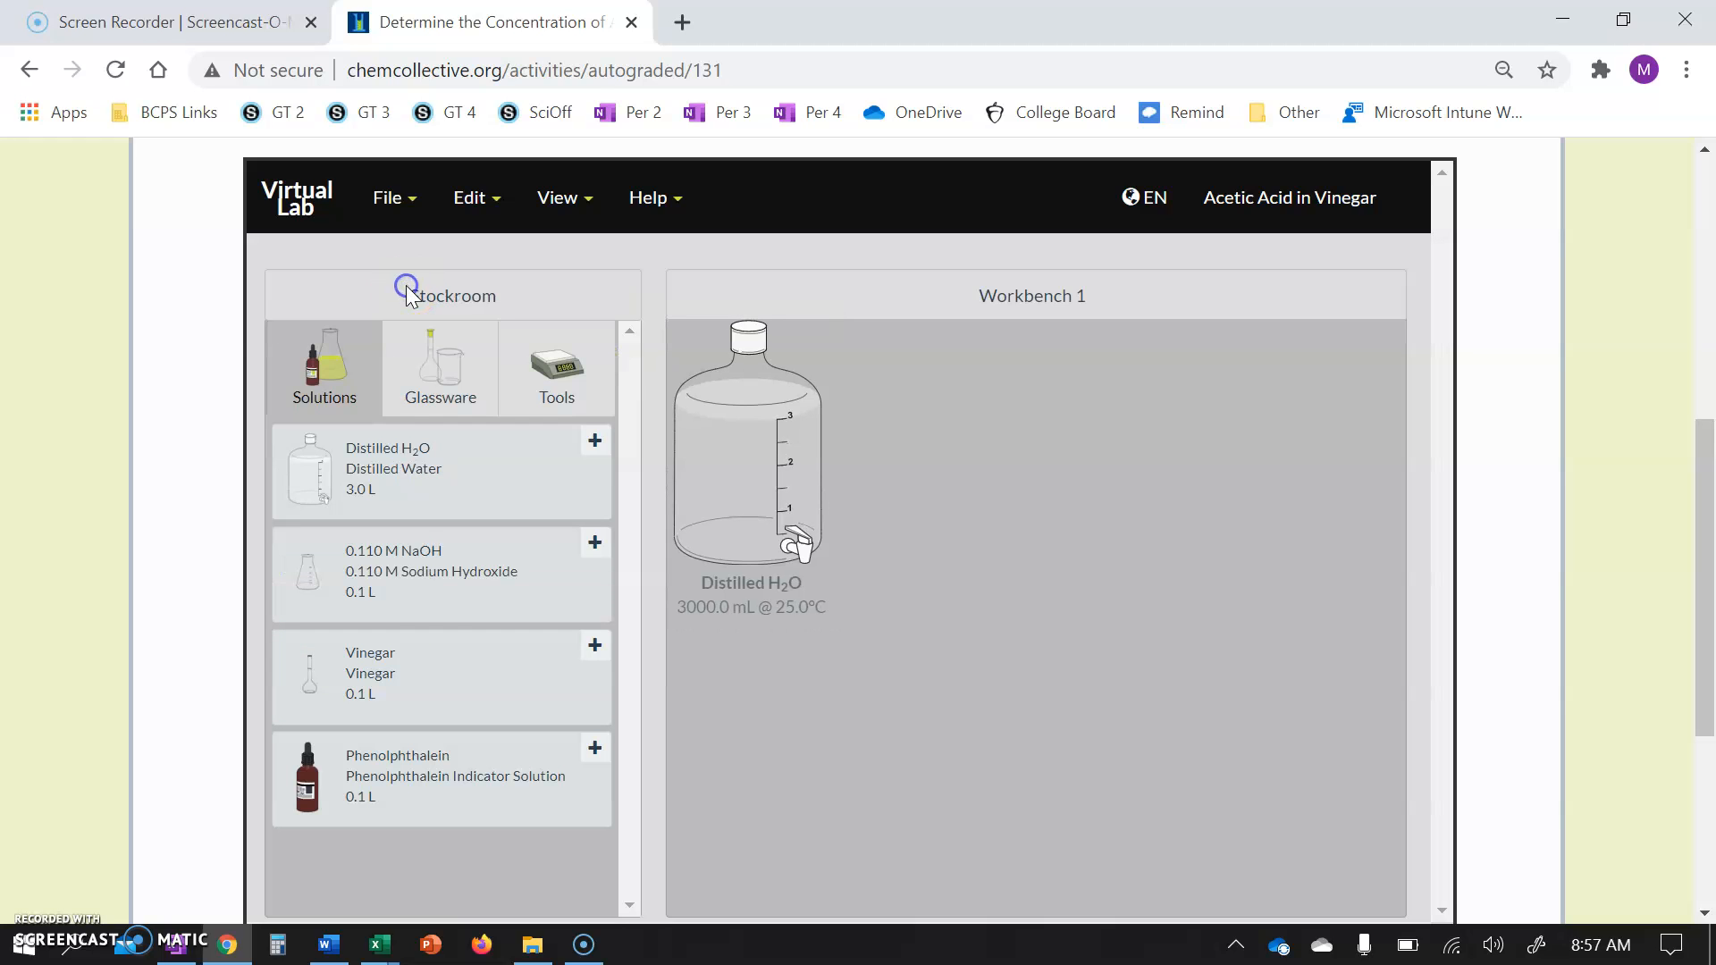
double_click(436, 695)
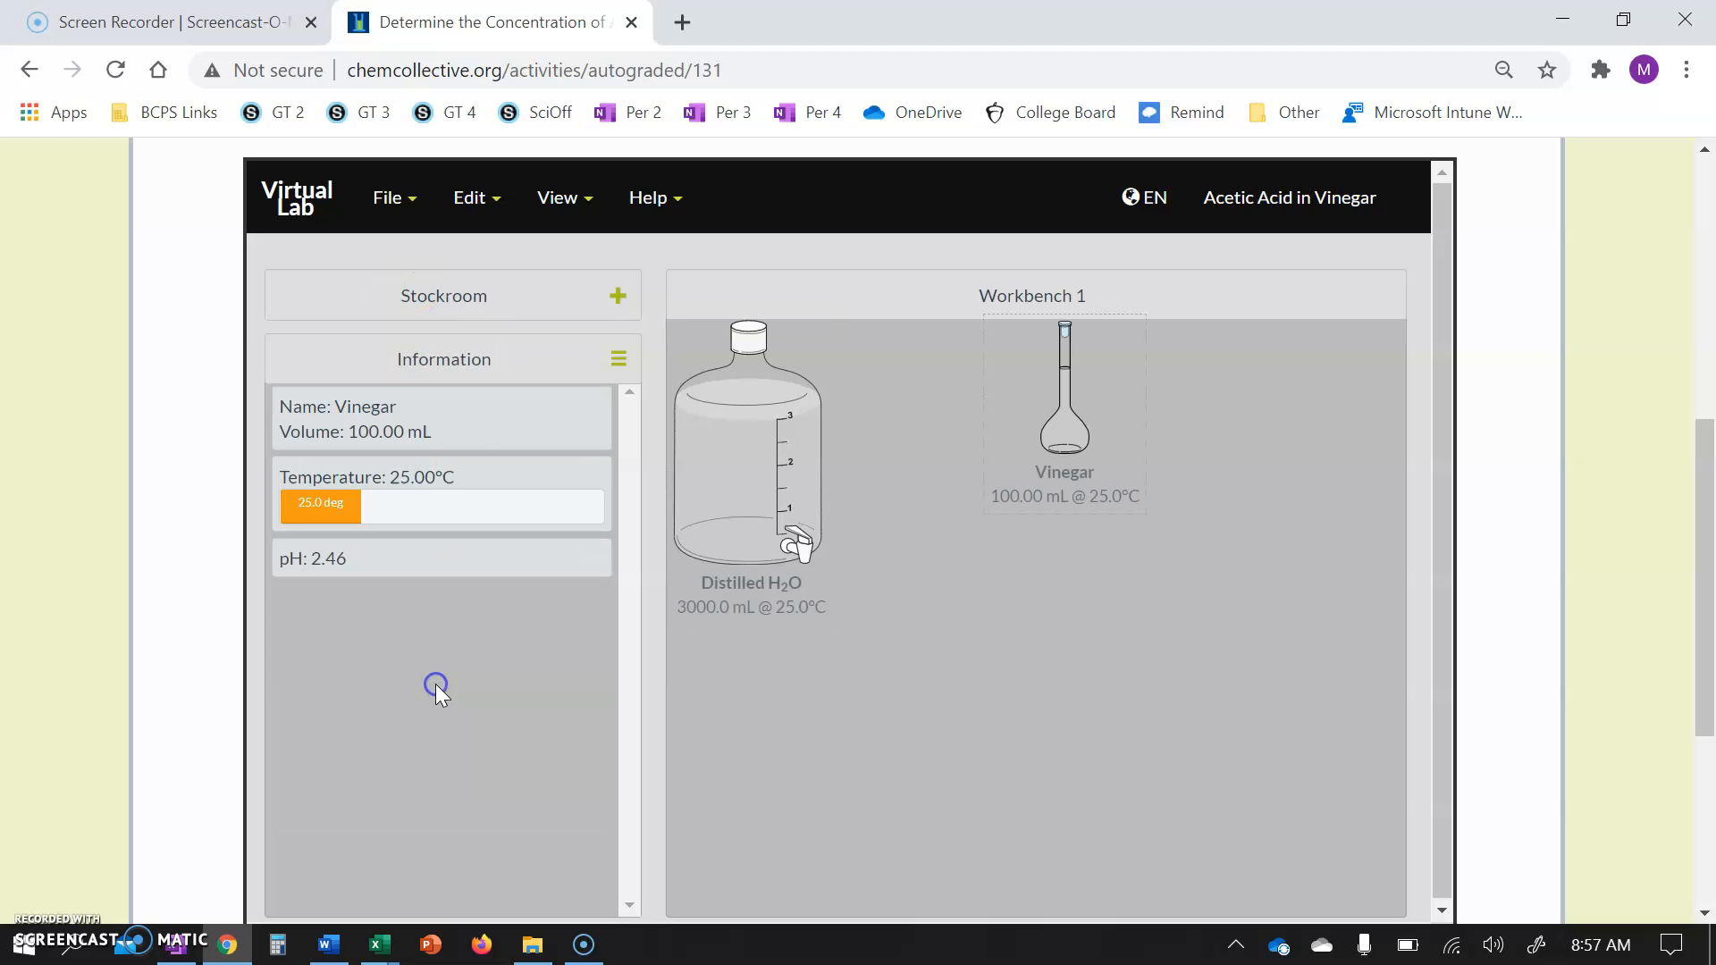
click(464, 295)
double_click(395, 776)
Add a 250 mL Erlenmeyer flask from the glassware stockroom to the workbench and position it.
click(466, 313)
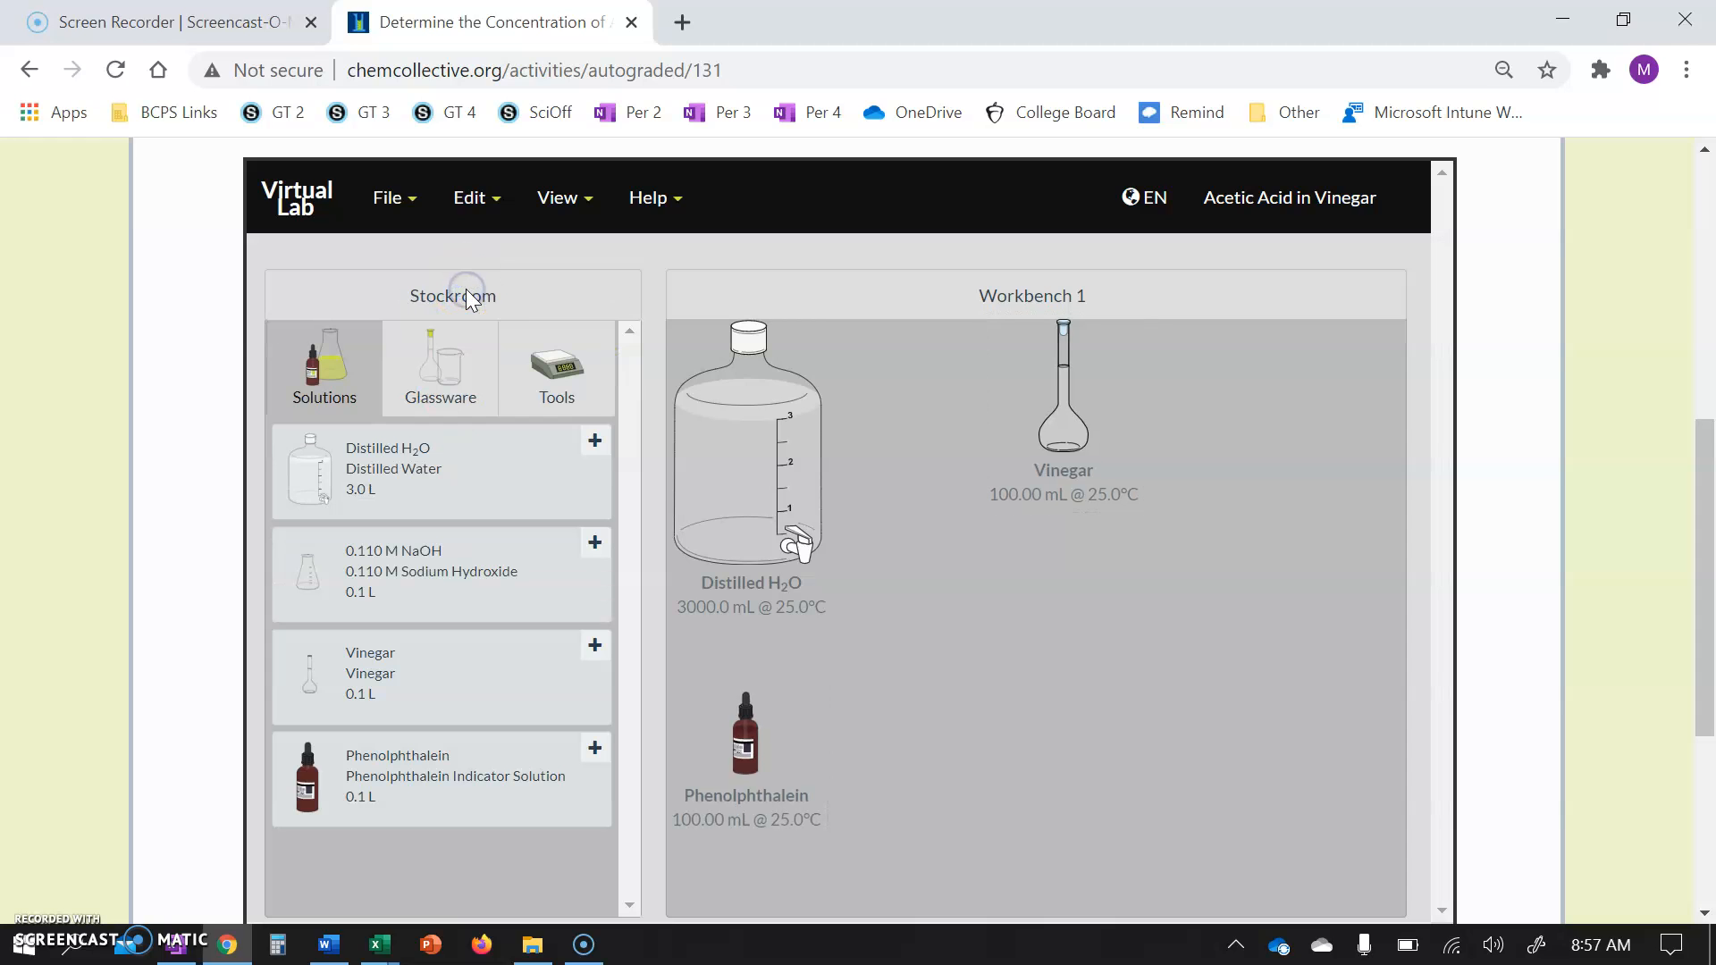
click(428, 373)
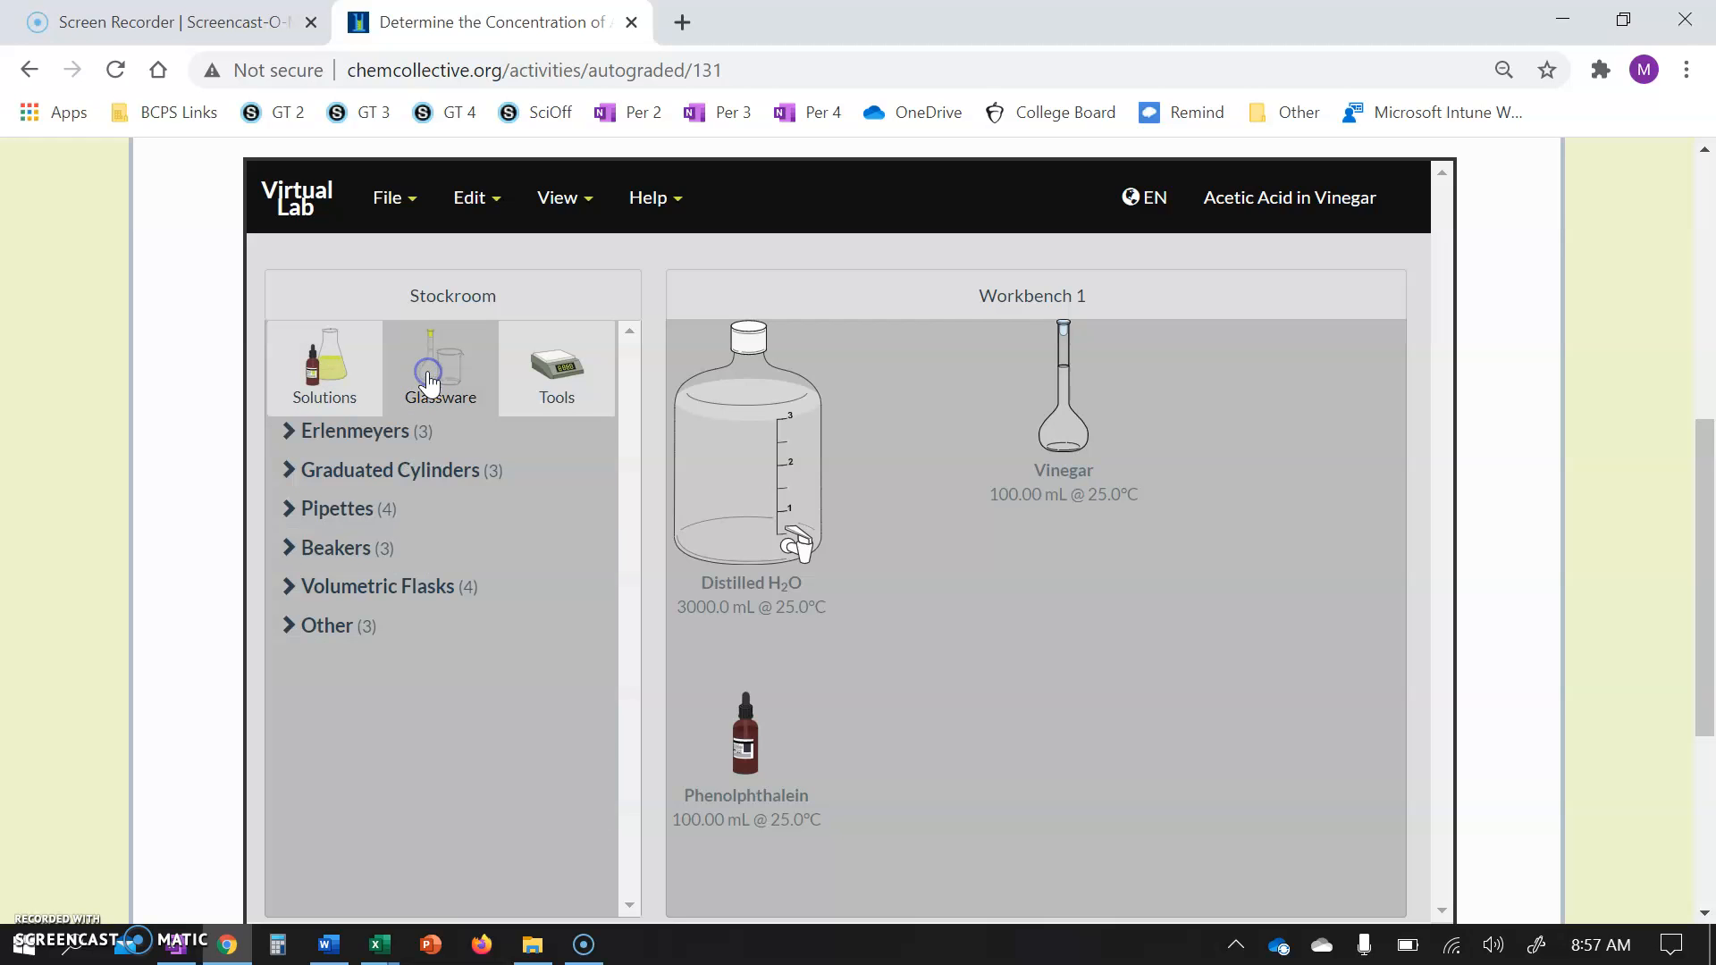
click(385, 434)
double_click(367, 502)
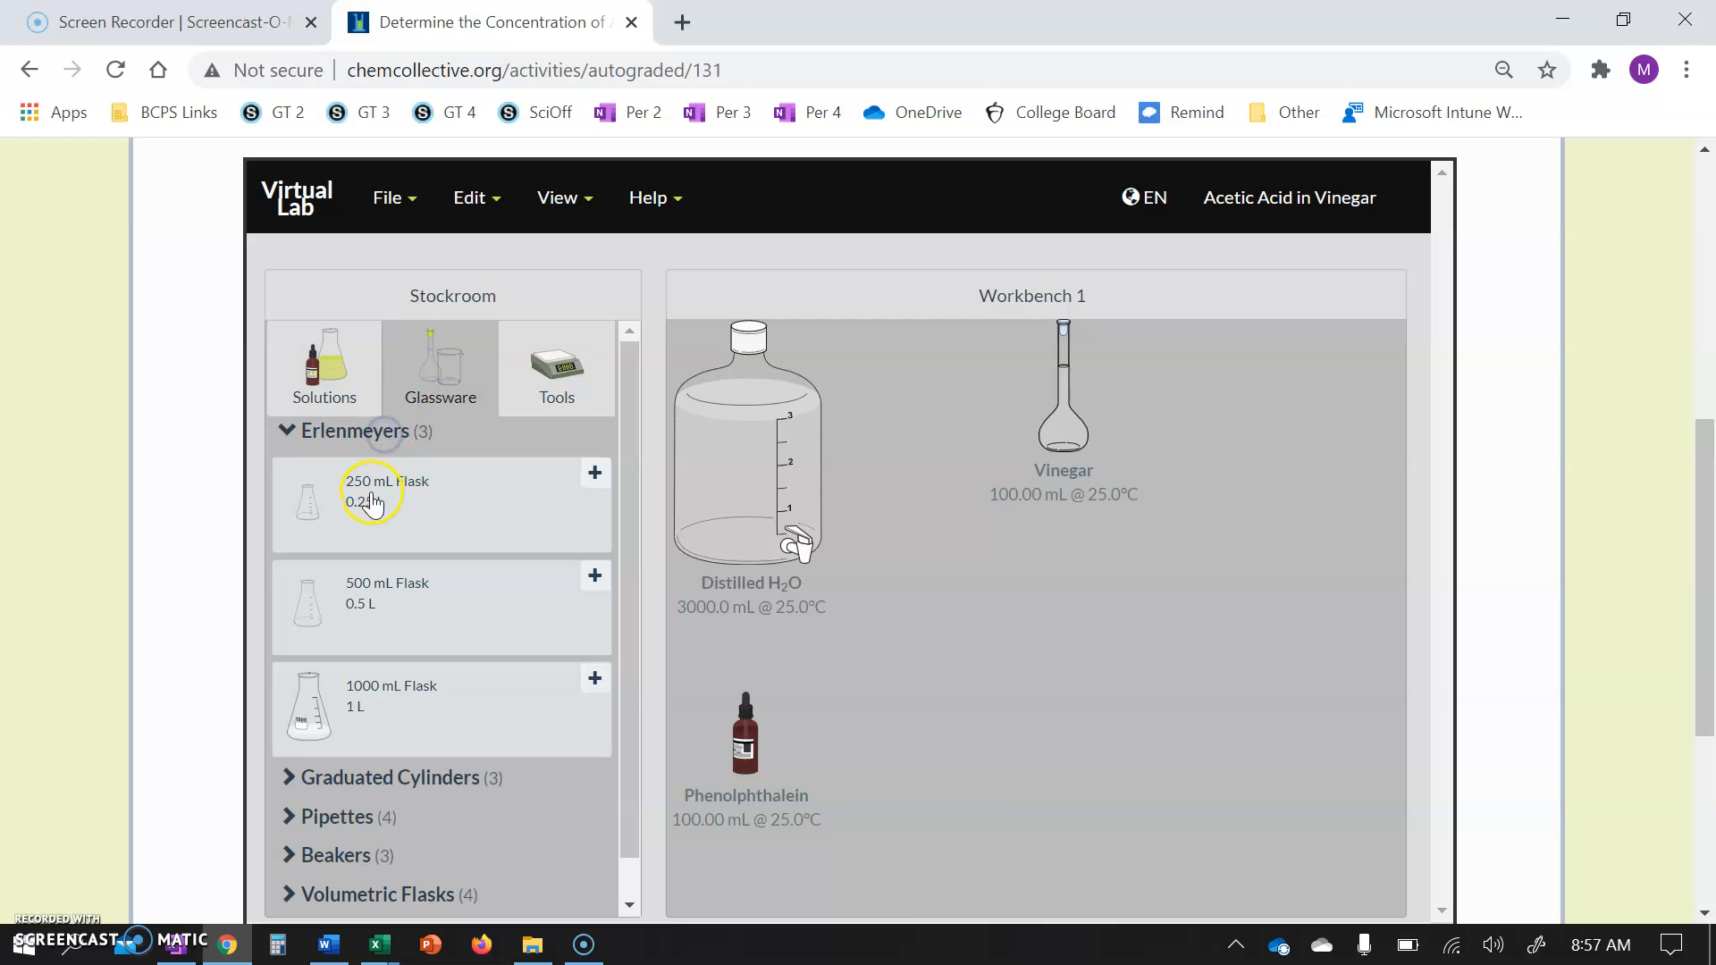
click(689, 538)
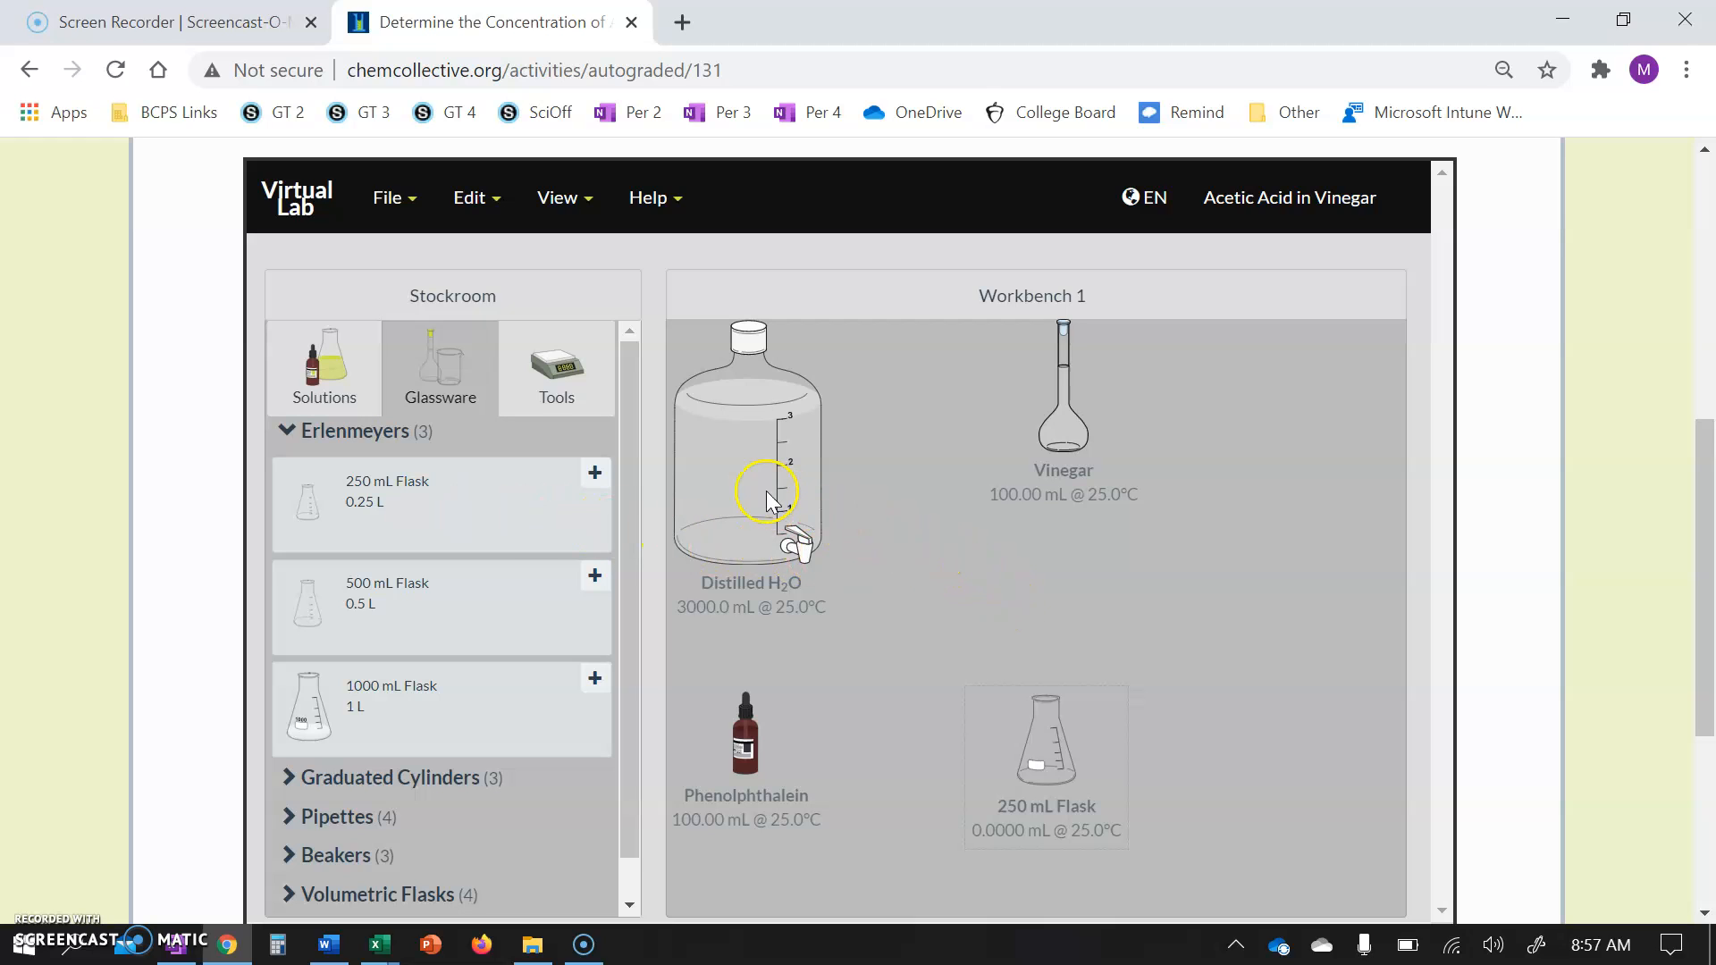
drag(1046, 728, 1050, 624)
Pour 8.5 mL of distilled water into the 250 mL flask.
drag(745, 465, 1053, 637)
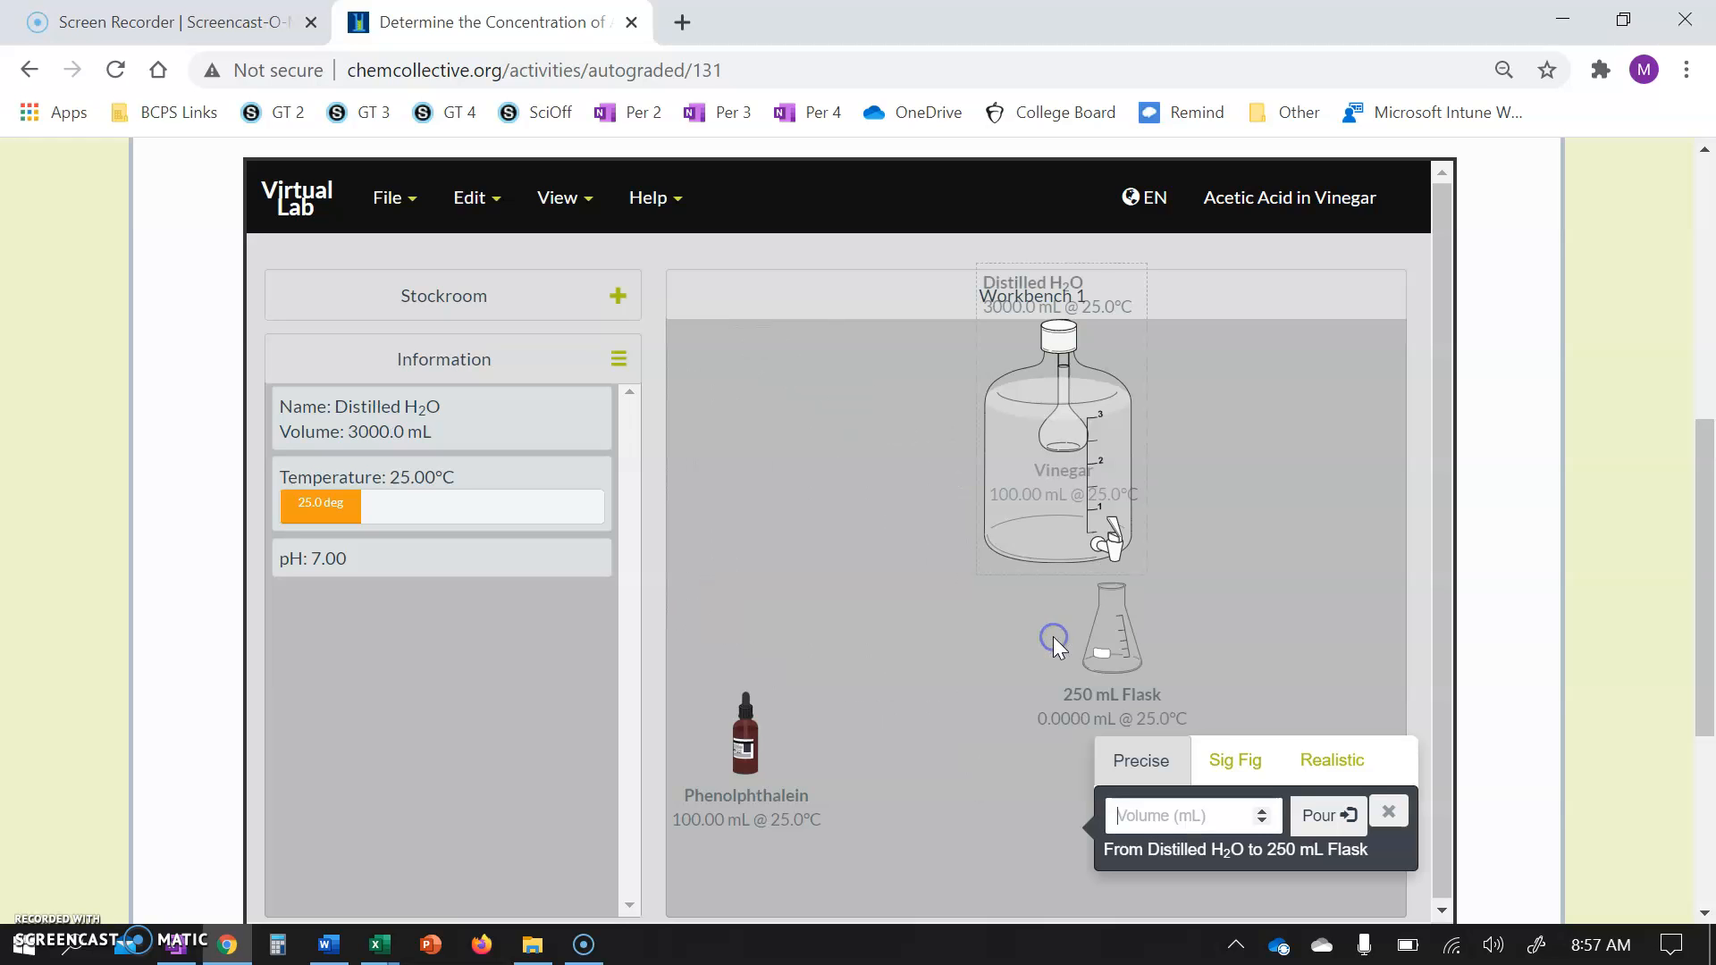
click(1217, 814)
text(8.5)
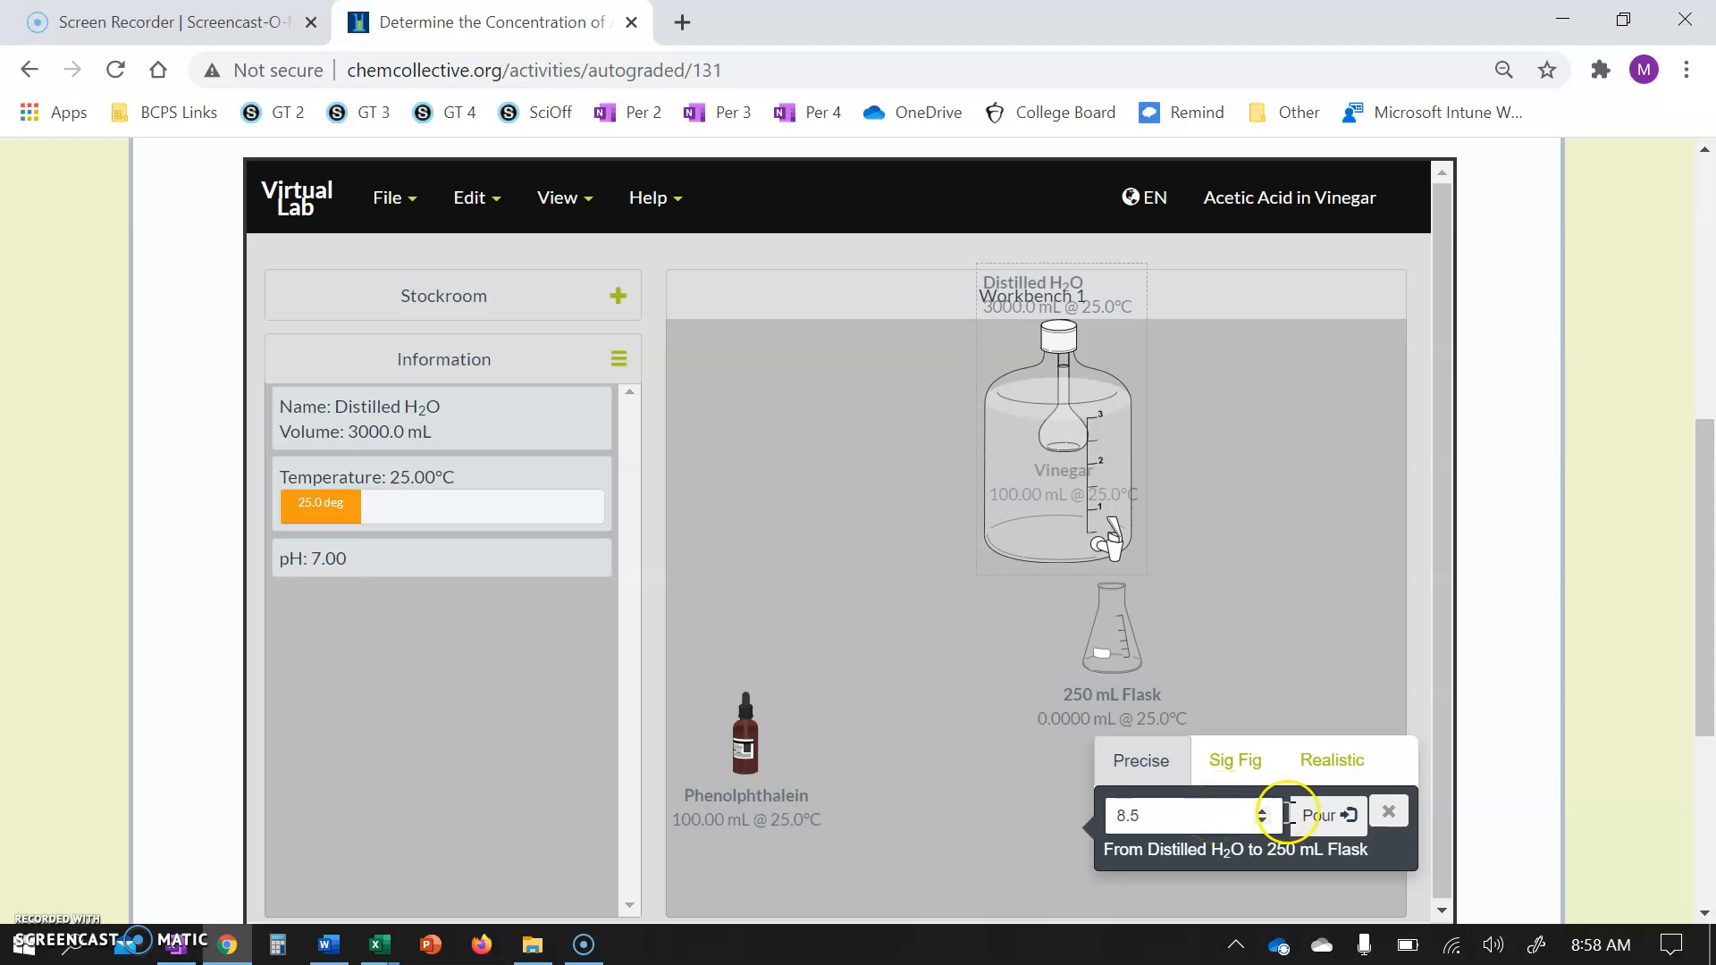
click(1320, 817)
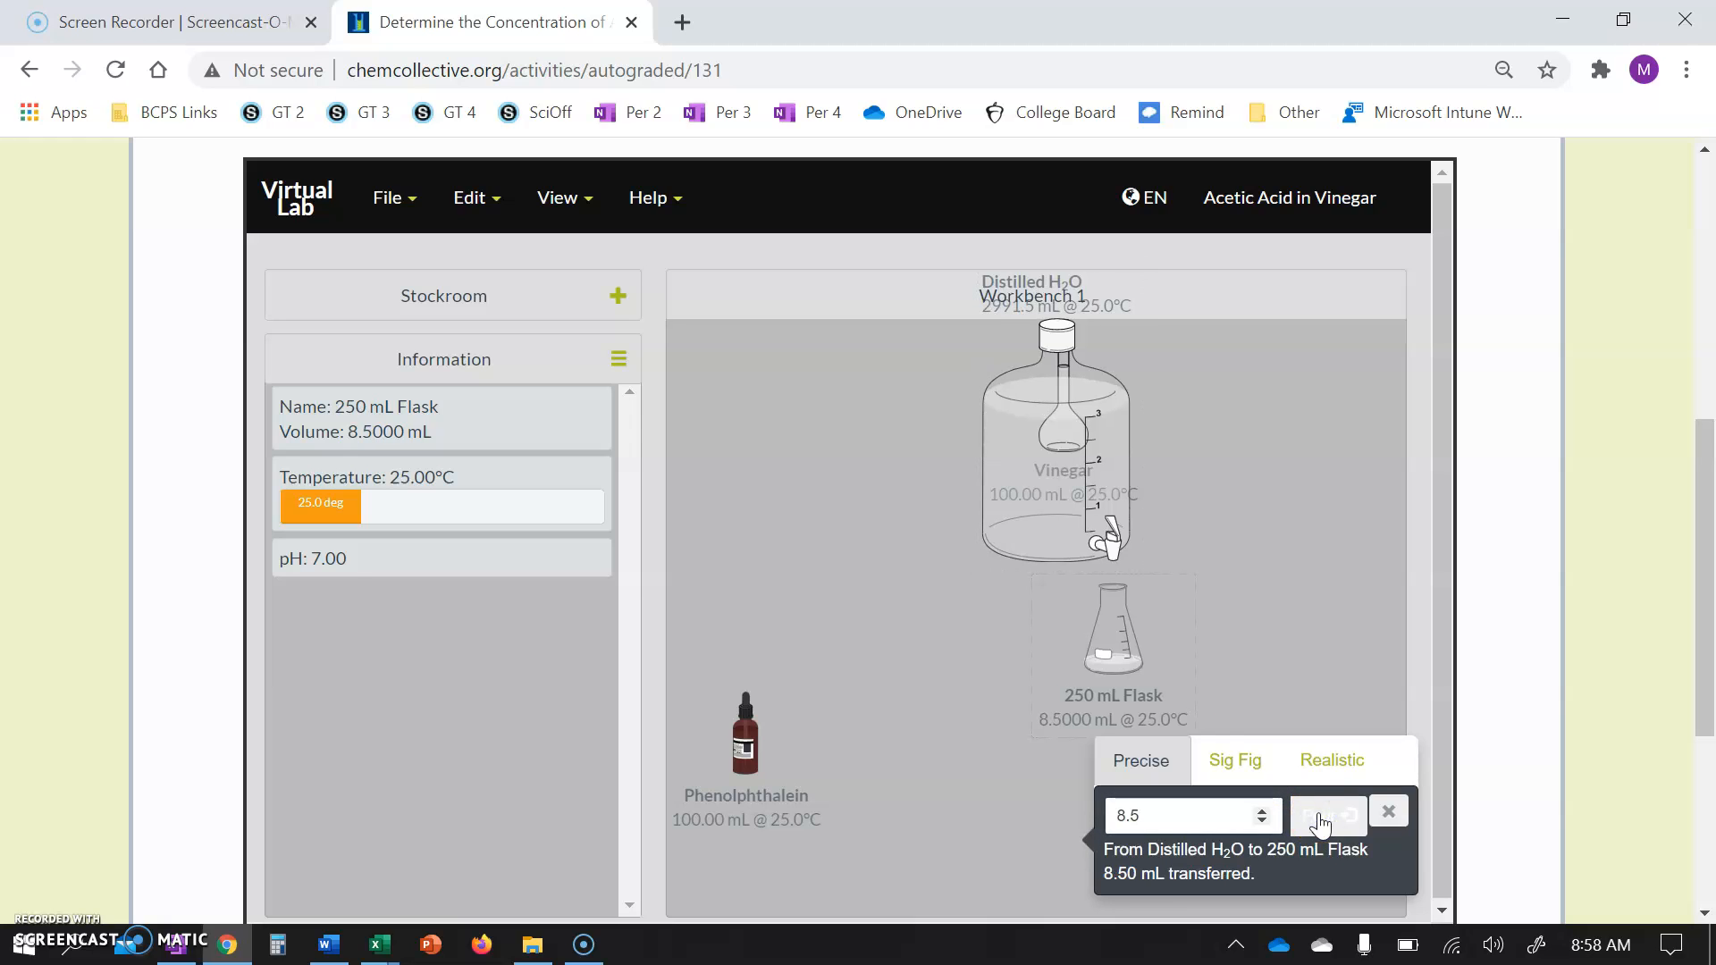
Move the distilled water bottle aside and remove it from the workbench.
click(1072, 466)
drag(1073, 467, 800, 474)
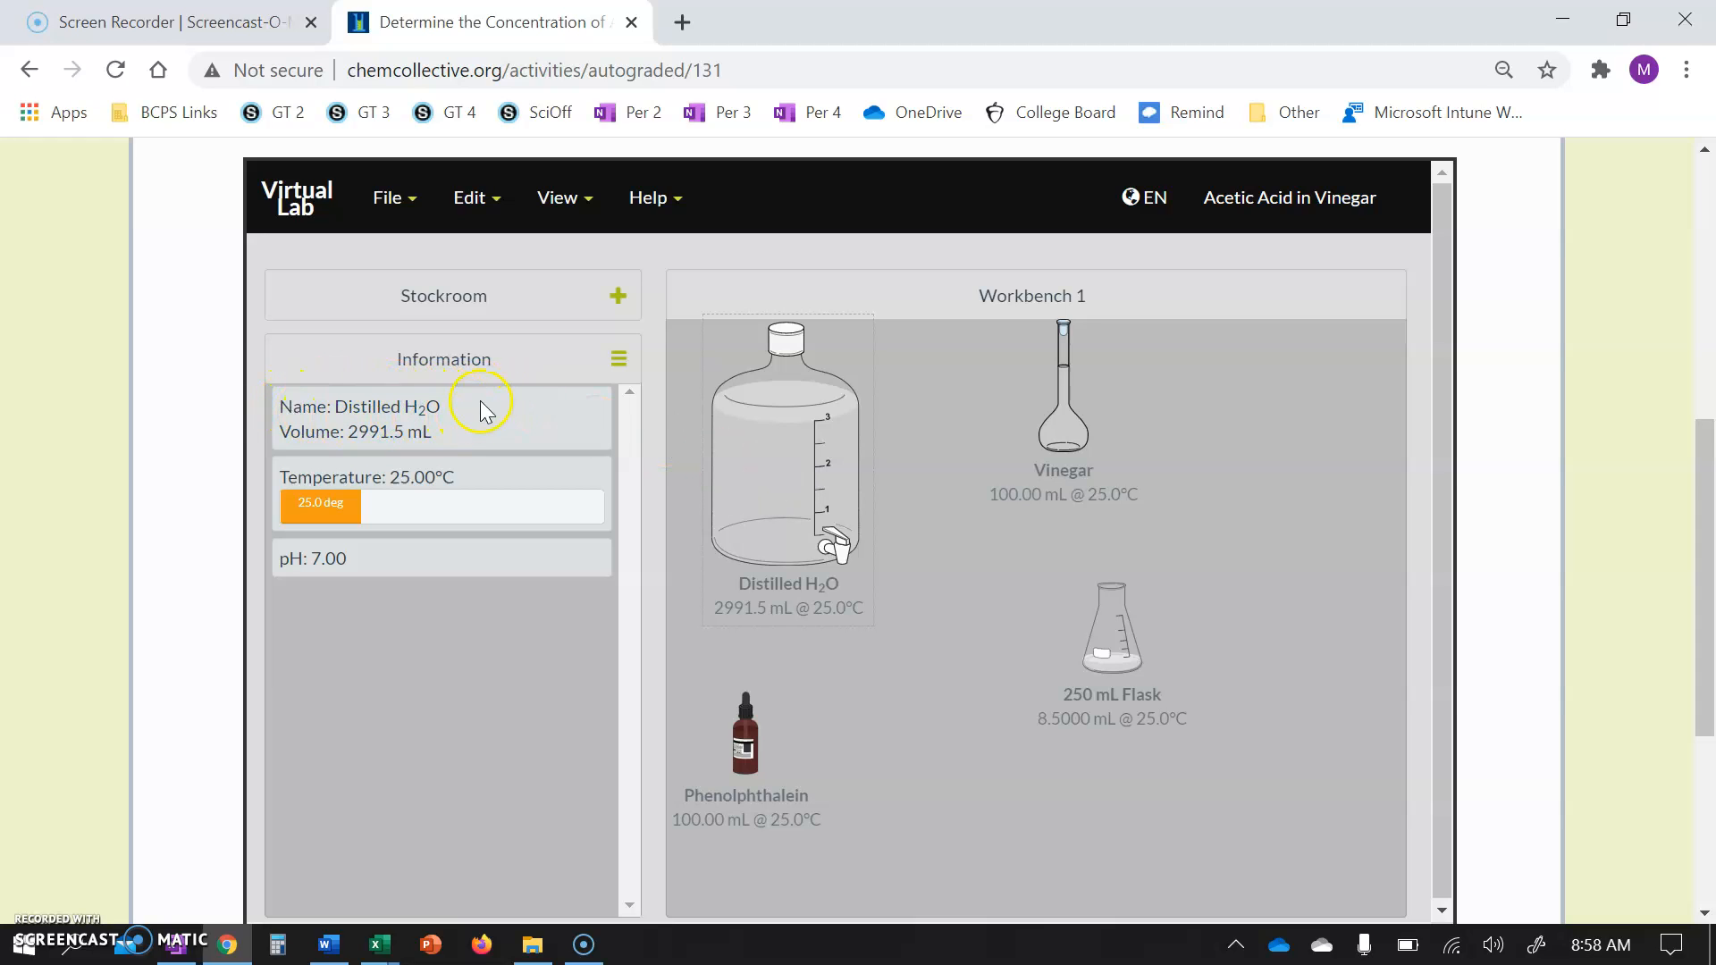
right_click(817, 461)
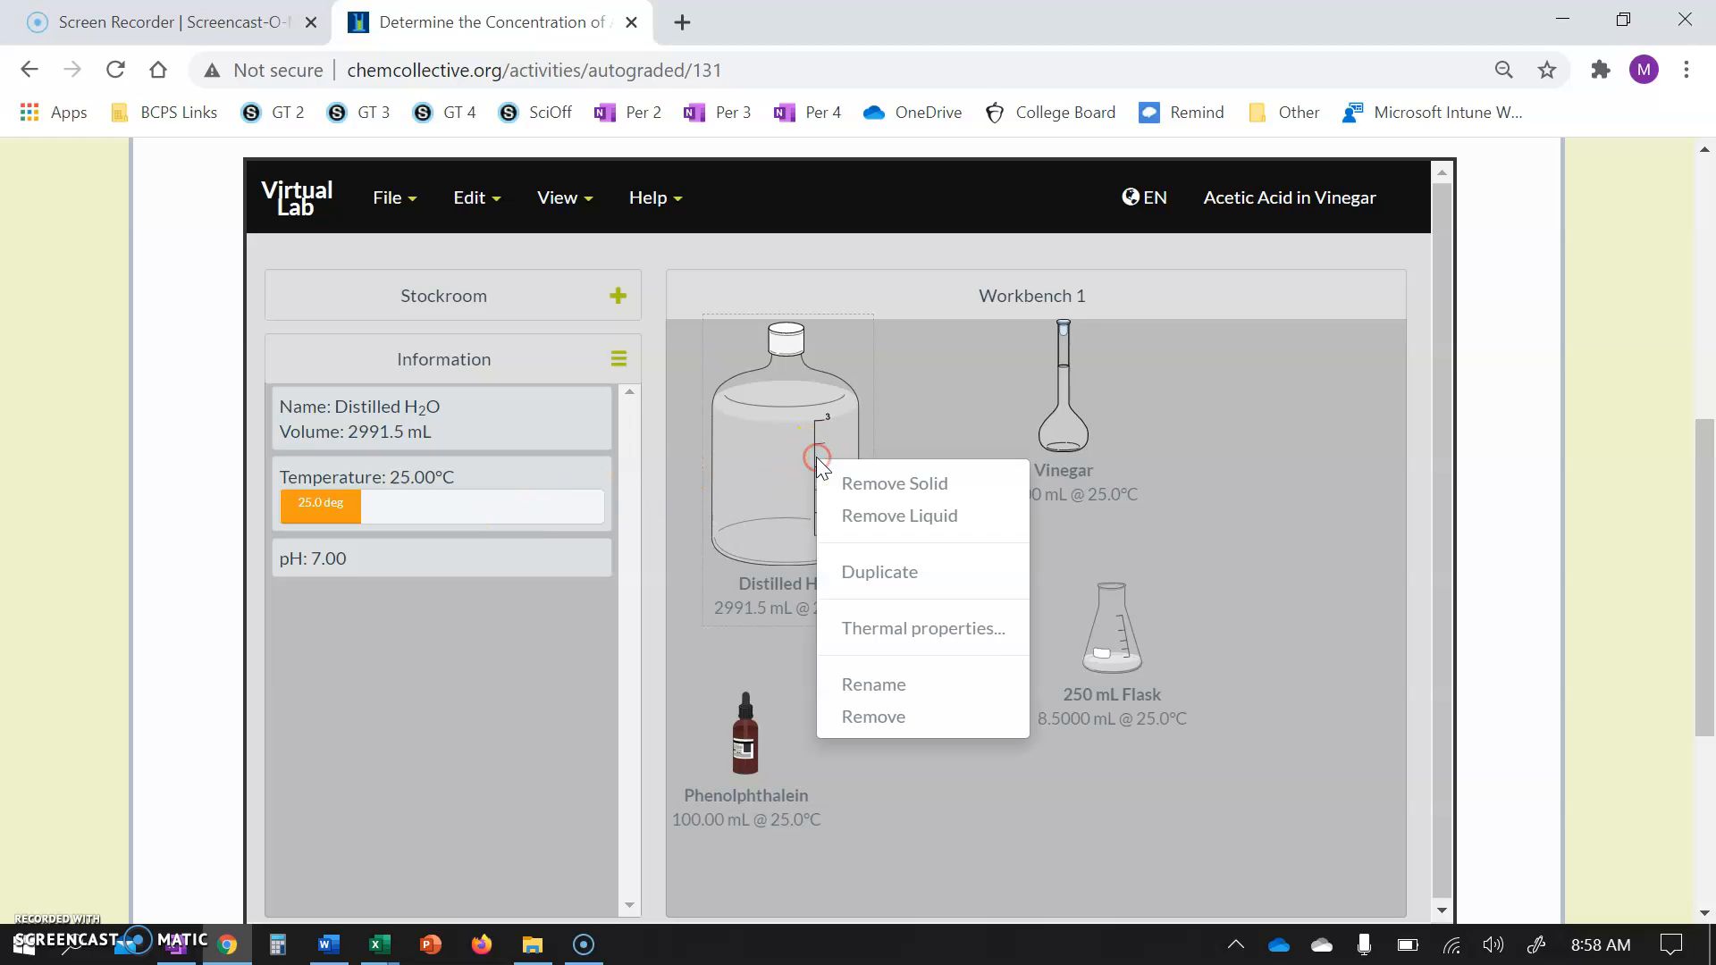
click(881, 715)
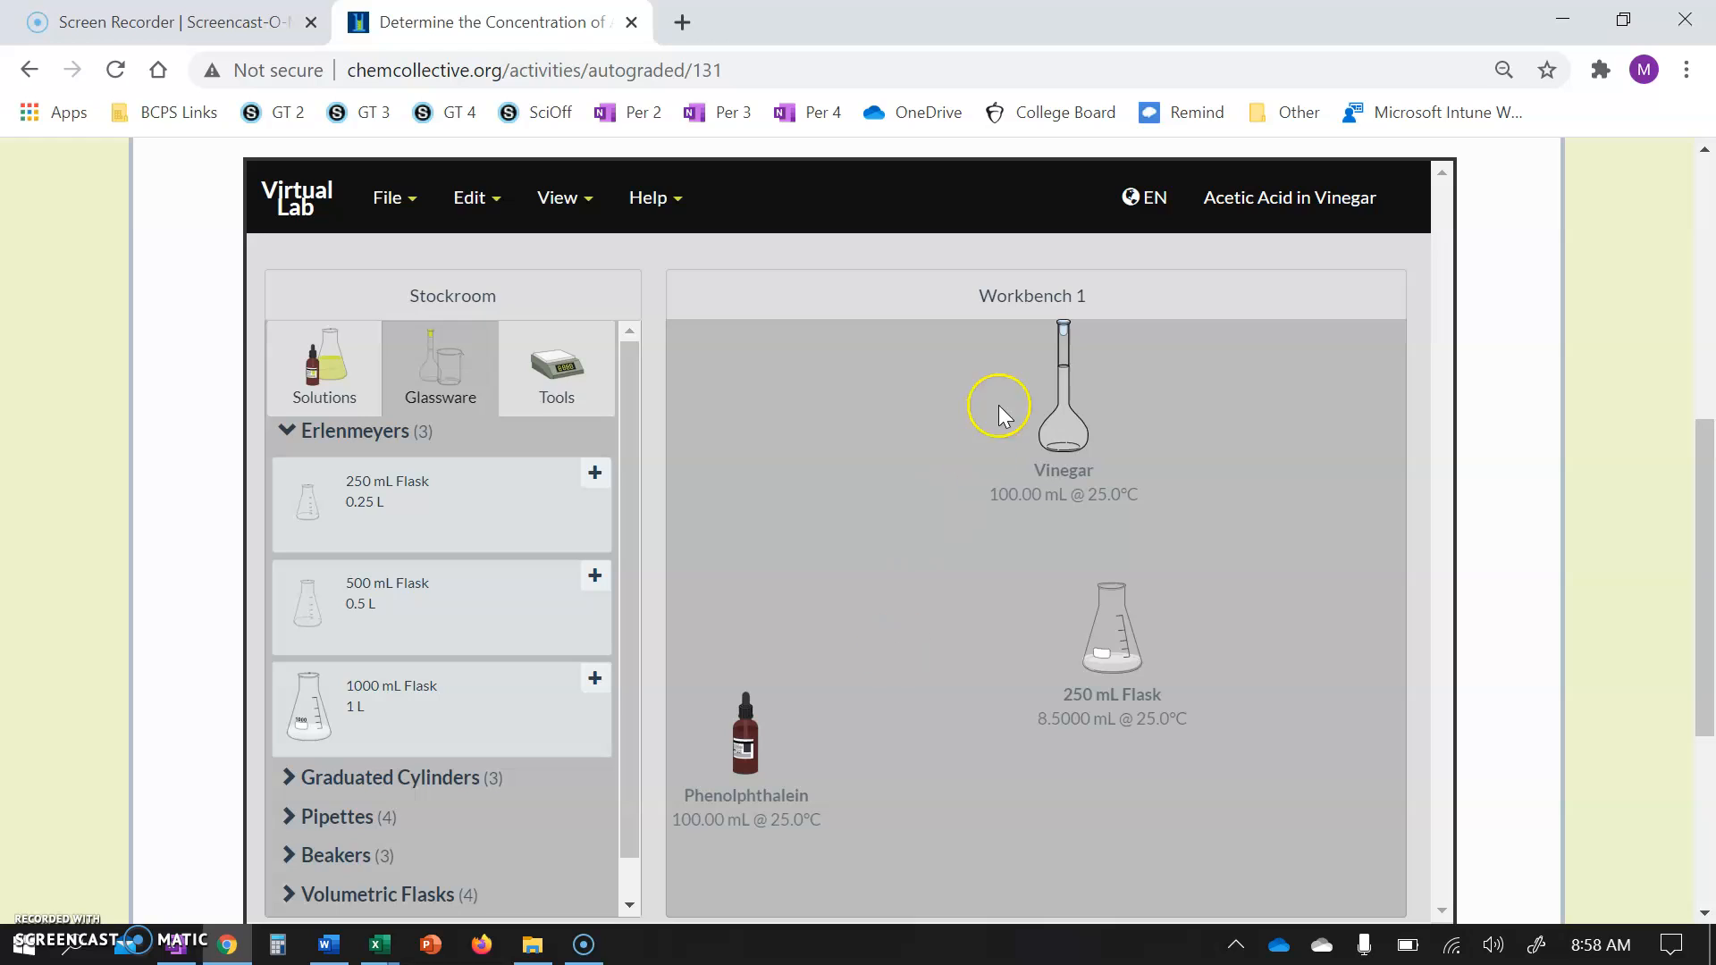
Pour 1 mL of vinegar into the 250 mL flask.
drag(1063, 393, 1115, 628)
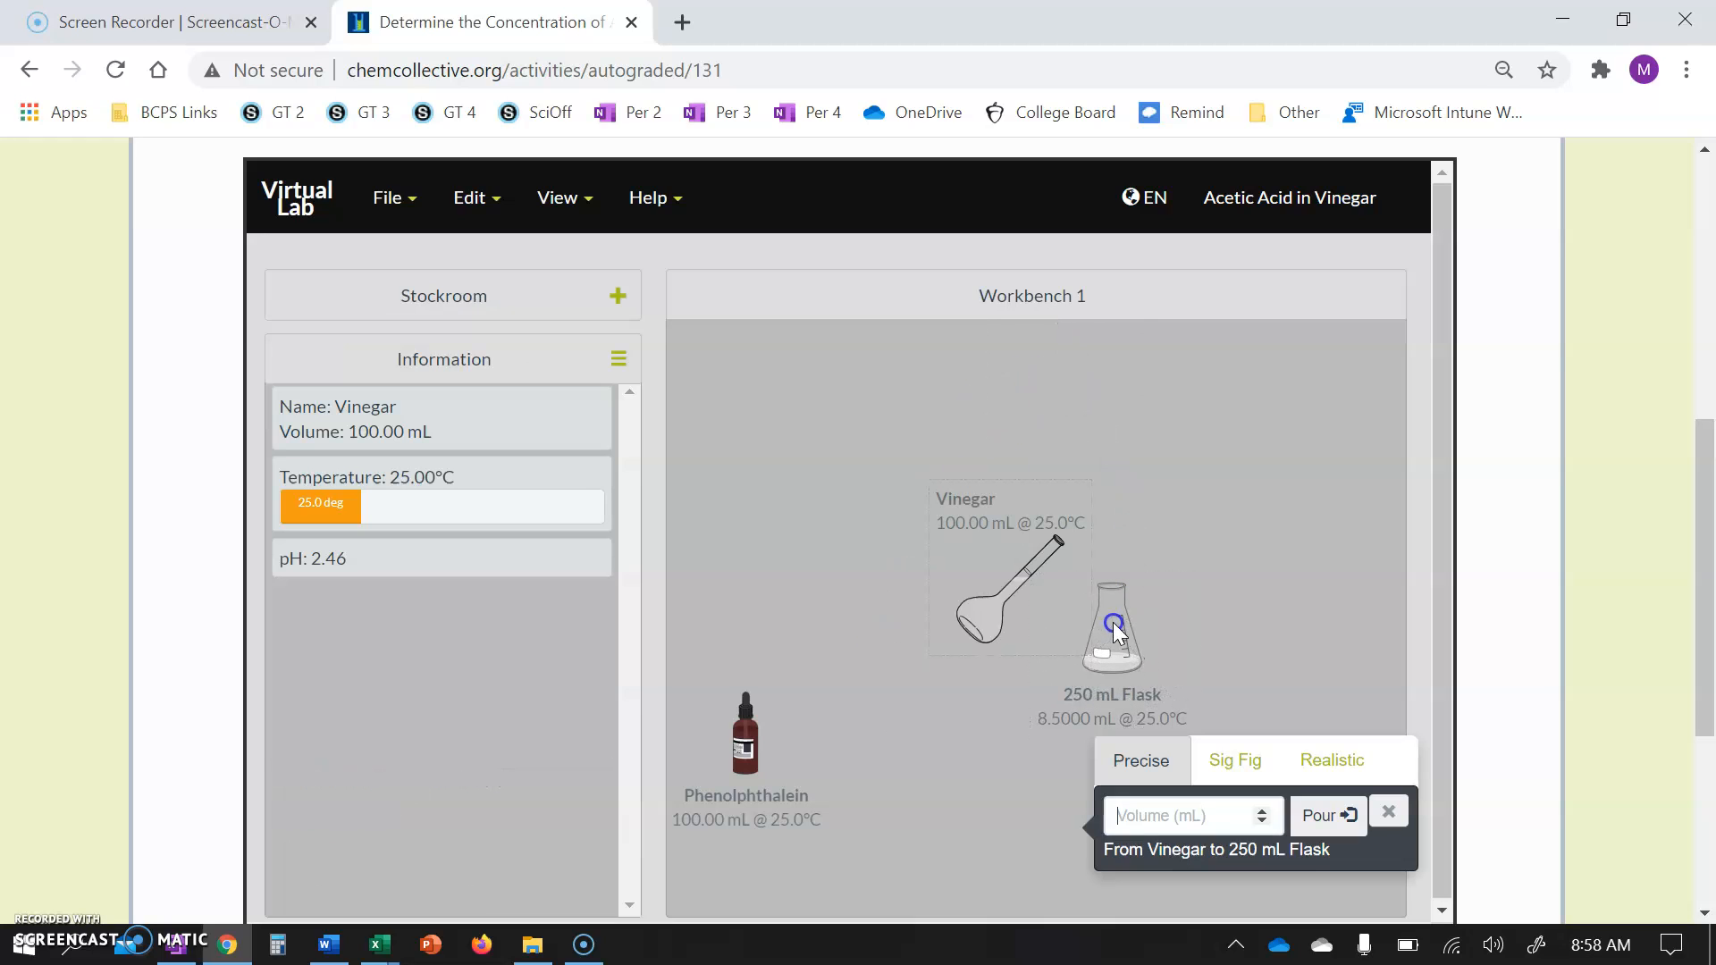
text(1)
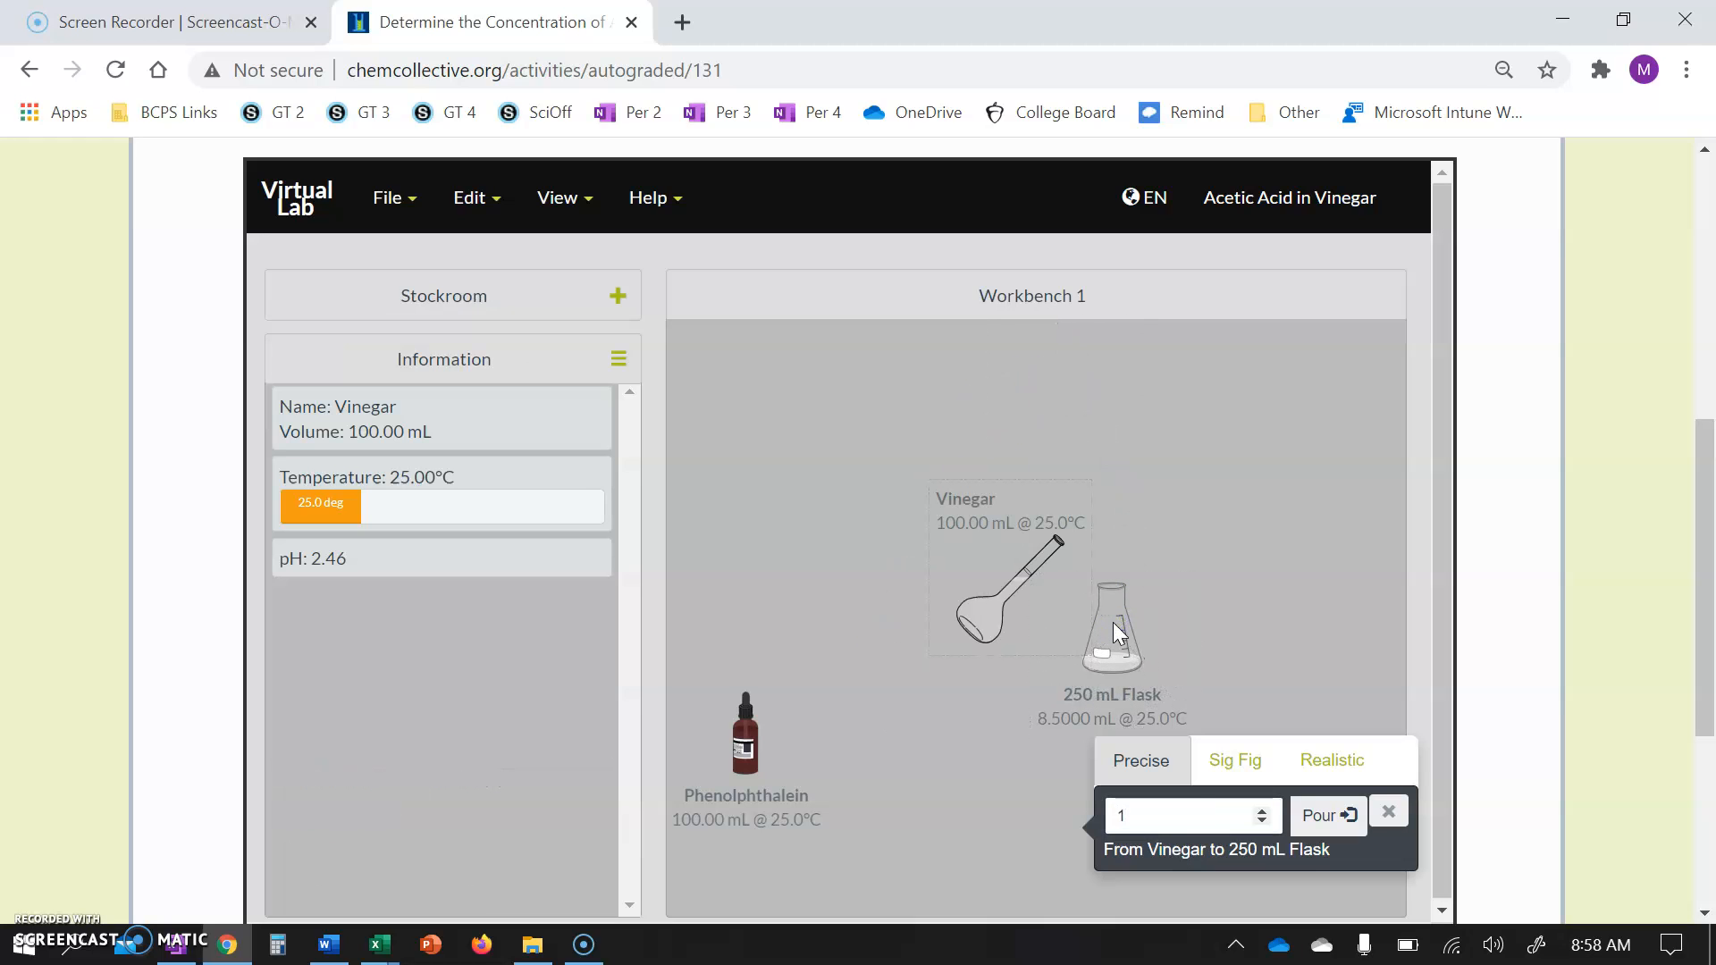
click(1329, 815)
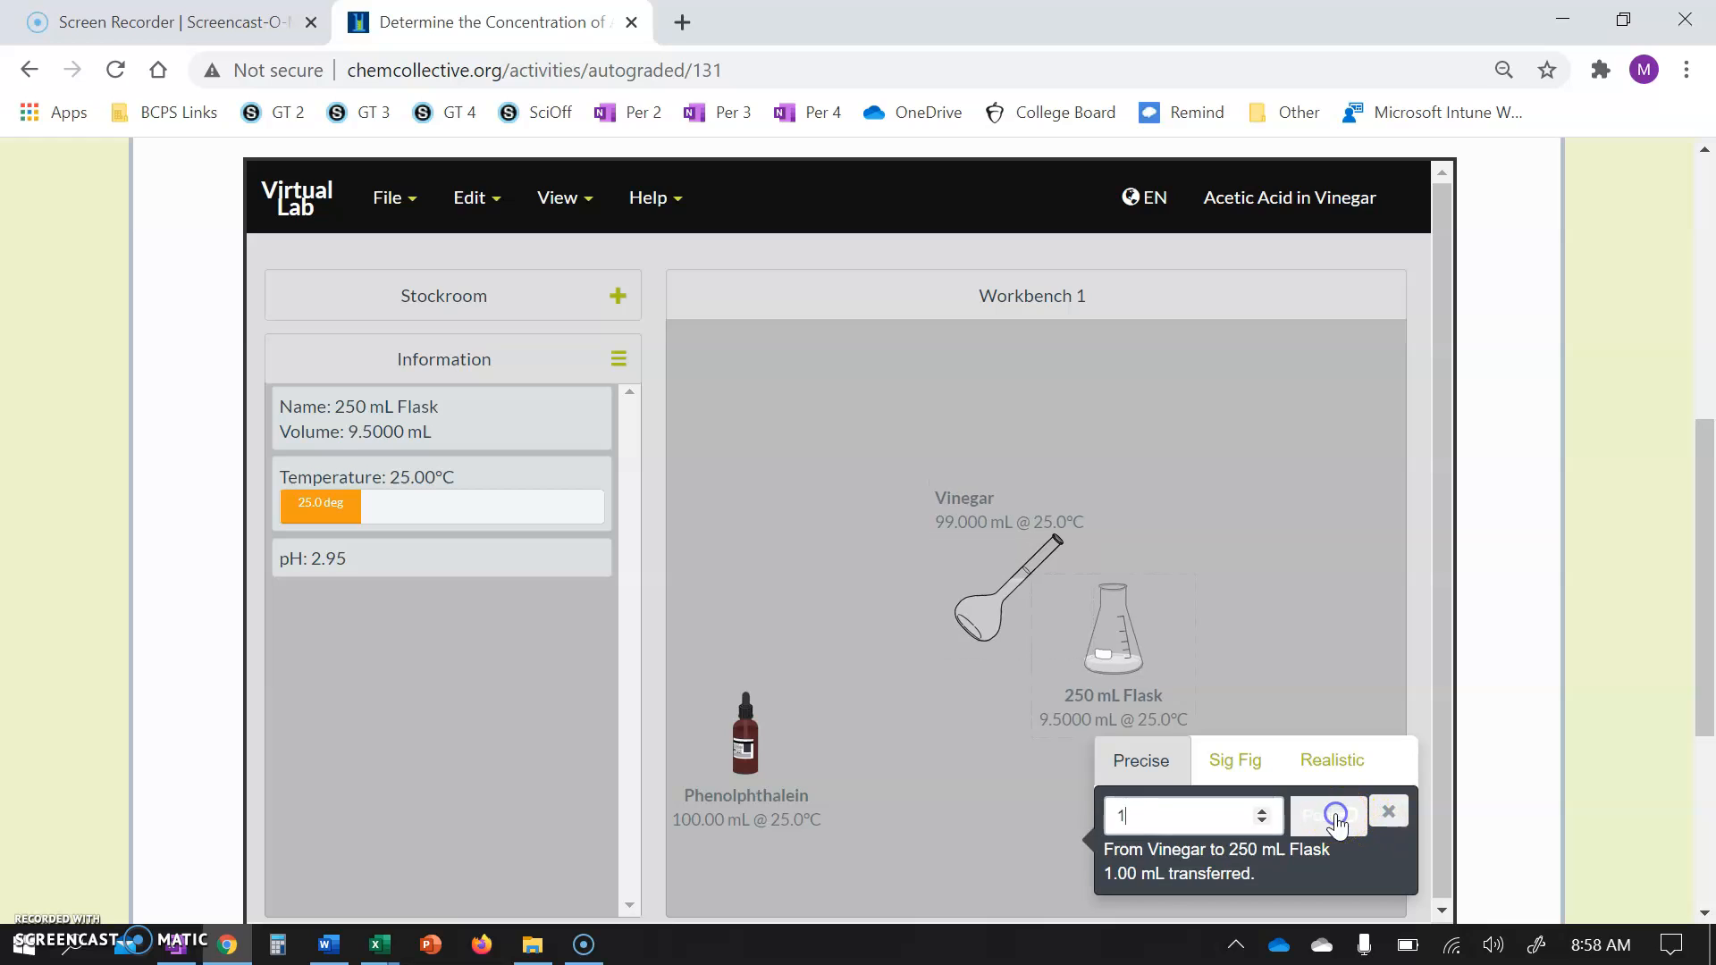
Move the vinegar flask aside and remove it from the workbench.
click(1023, 600)
drag(1007, 587, 787, 488)
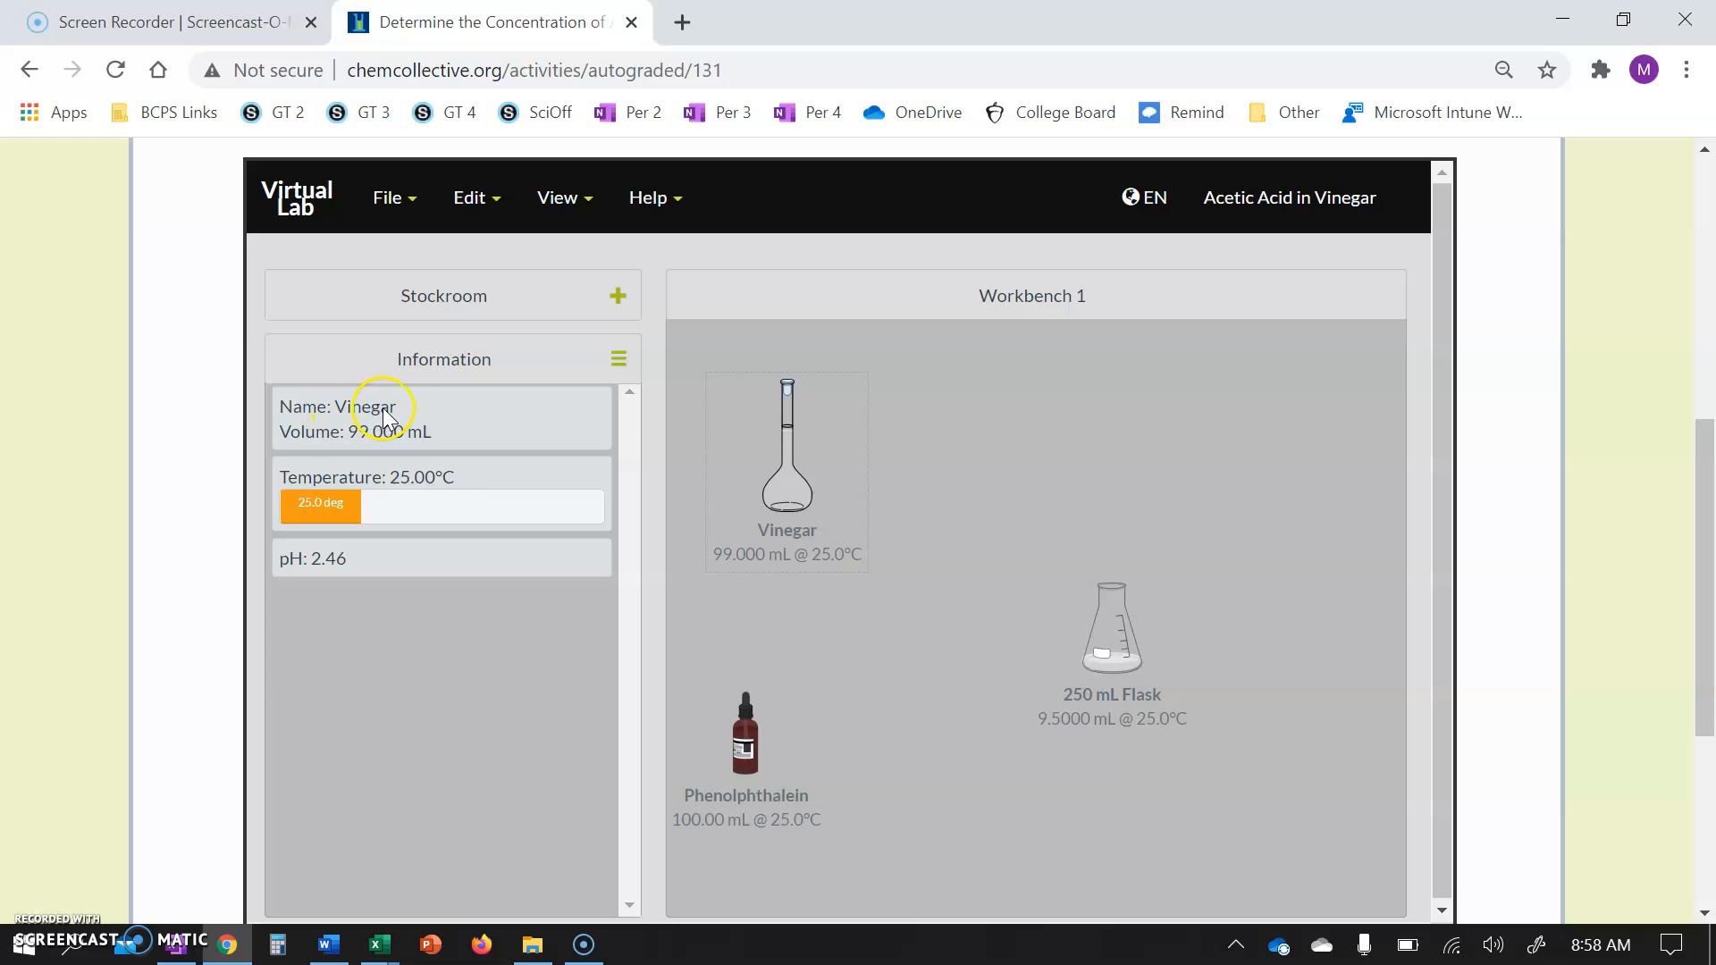
right_click(785, 462)
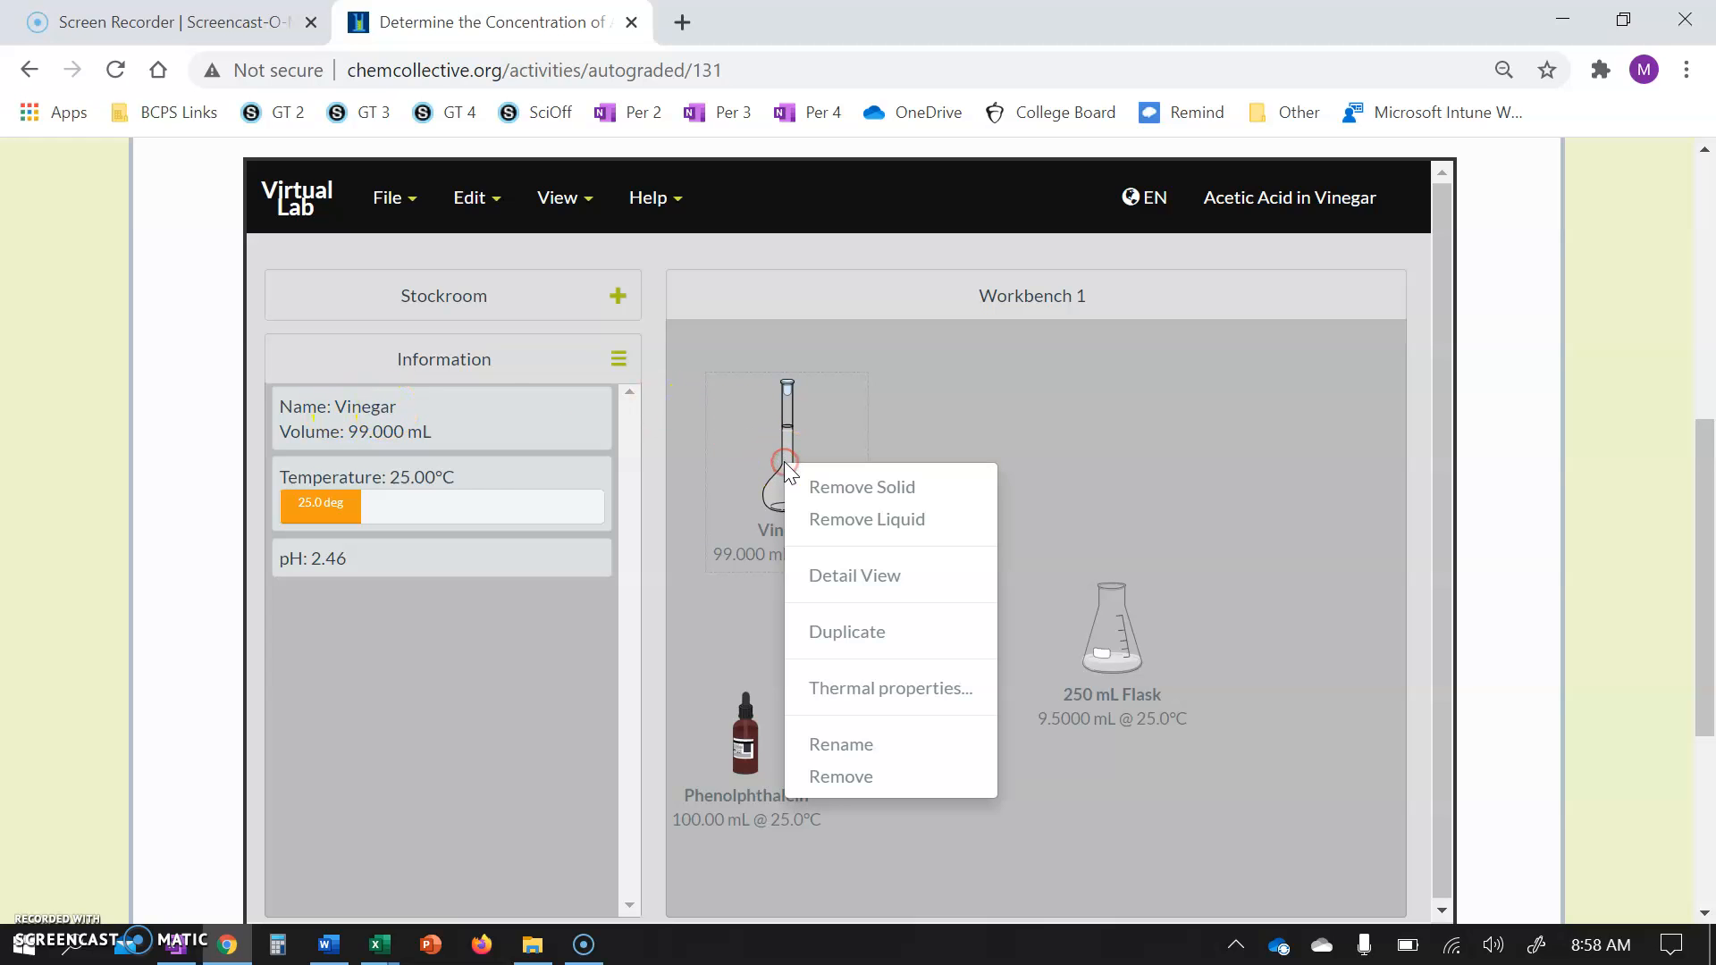
click(836, 778)
Pour 0.5 mL of phenolphthalein into the 250 mL flask.
drag(724, 754, 1101, 614)
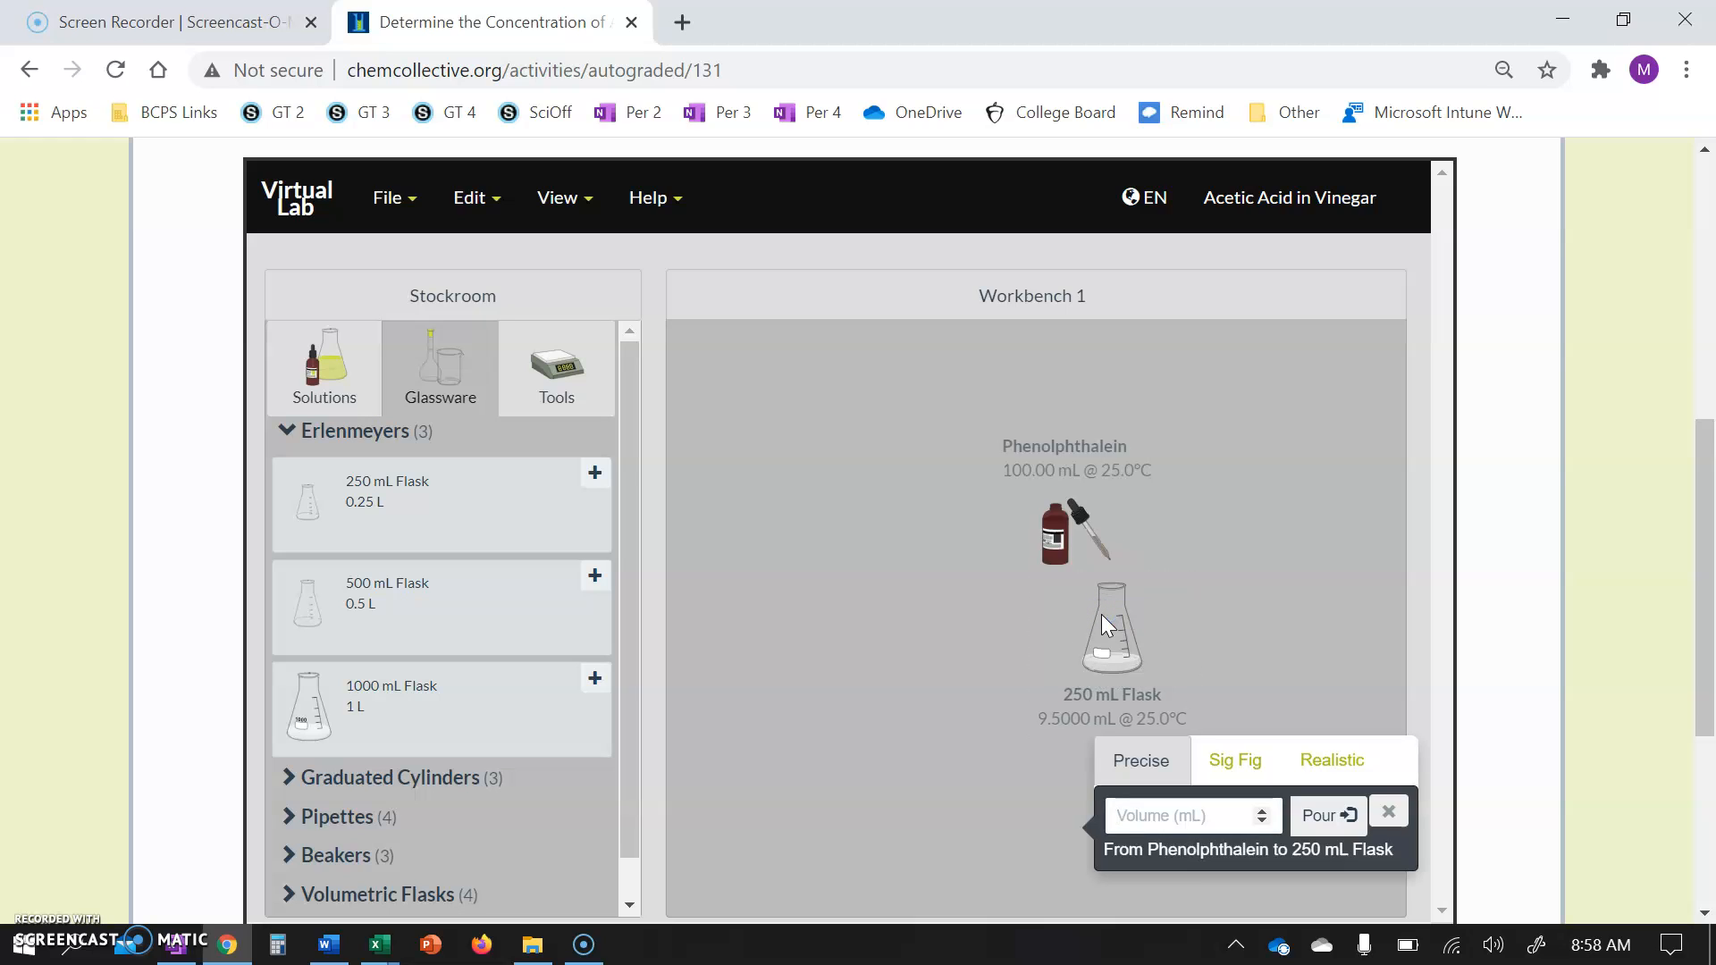
text(0.5)
click(1345, 805)
click(1321, 819)
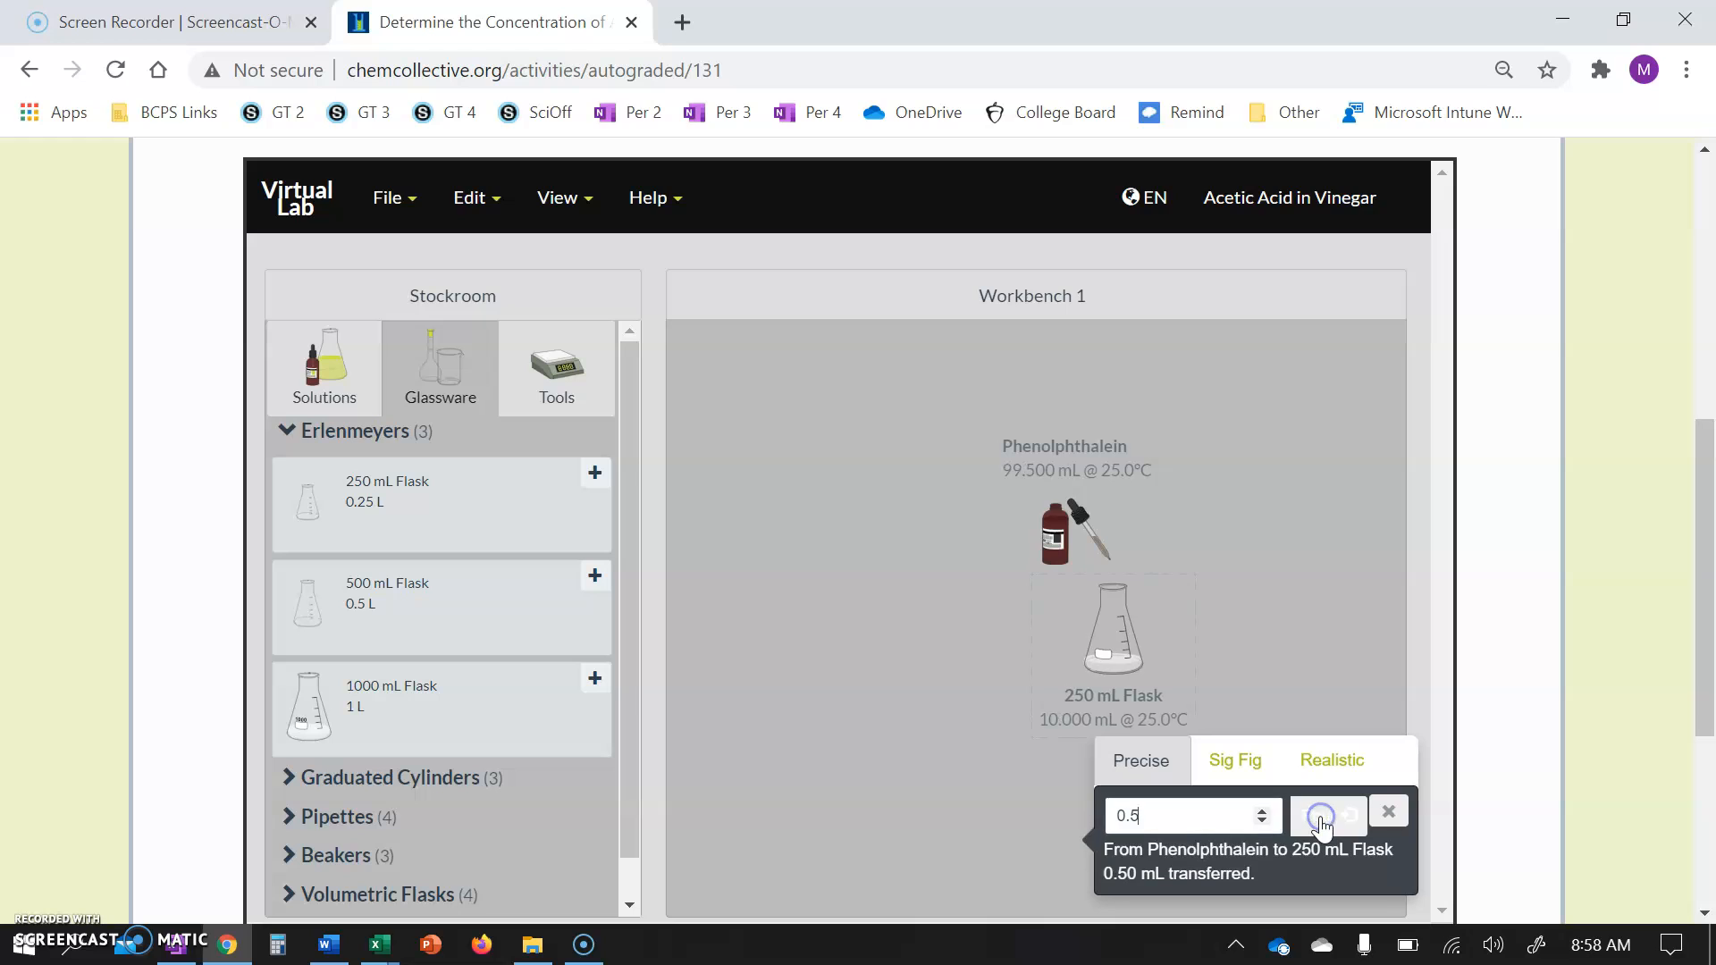
Move the phenolphthalein bottle aside and remove it from the workbench.
click(1048, 522)
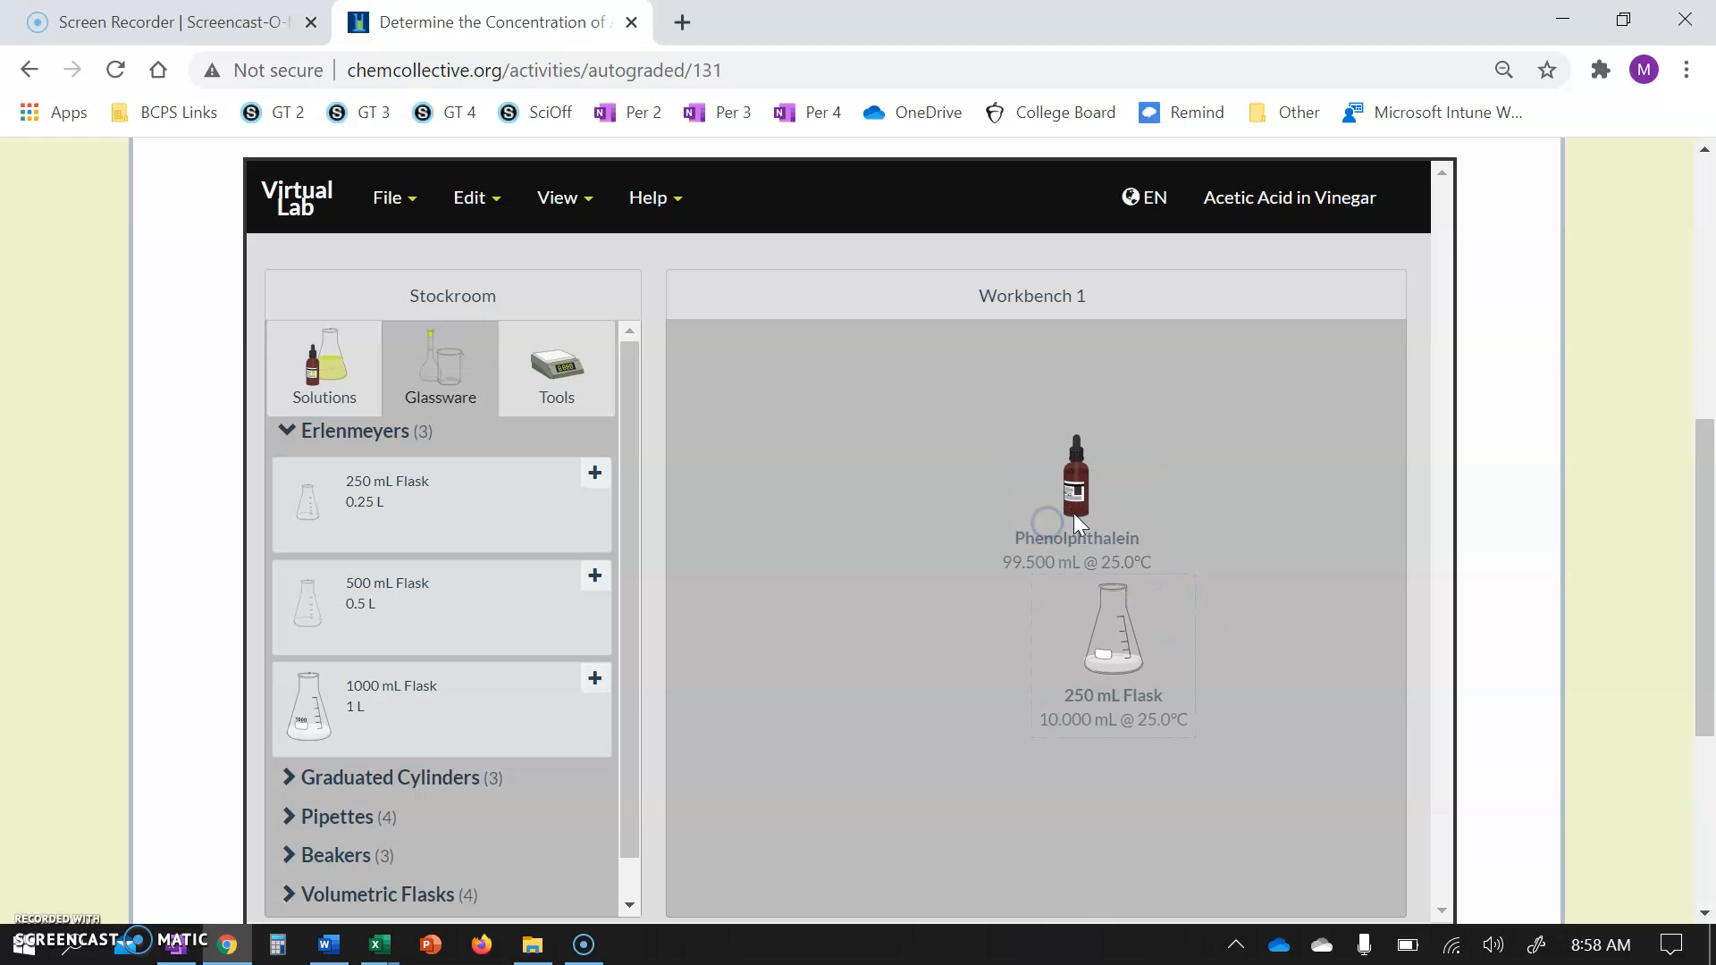
drag(1085, 508, 833, 461)
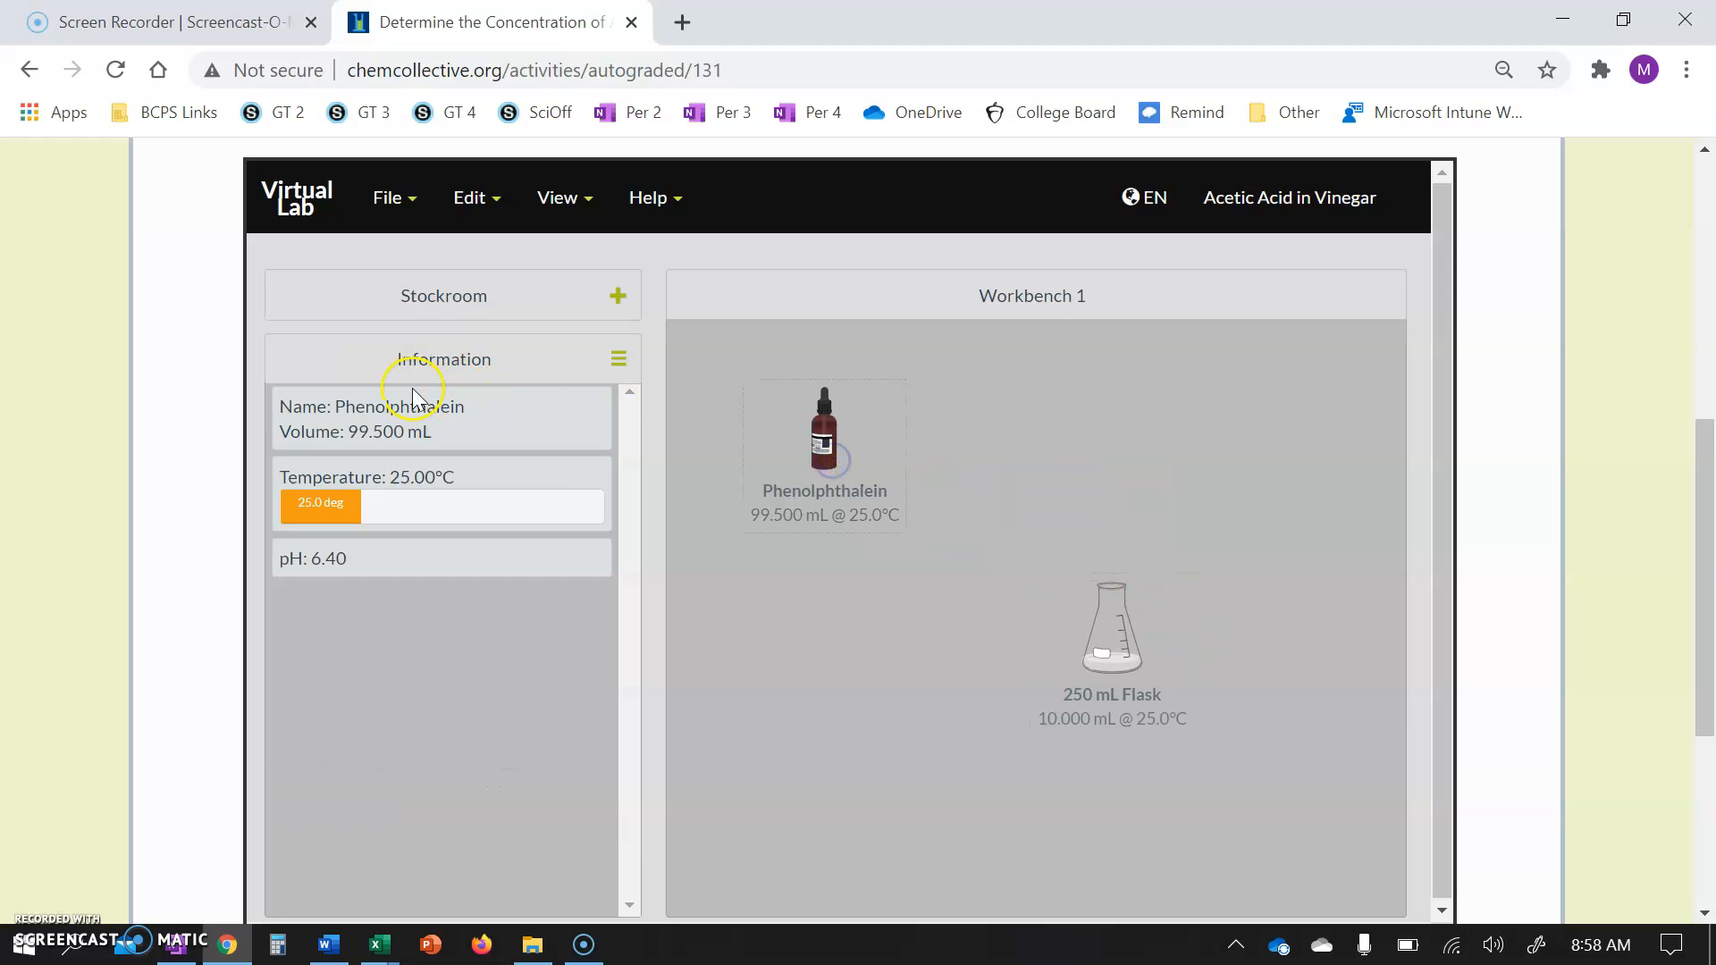
right_click(806, 445)
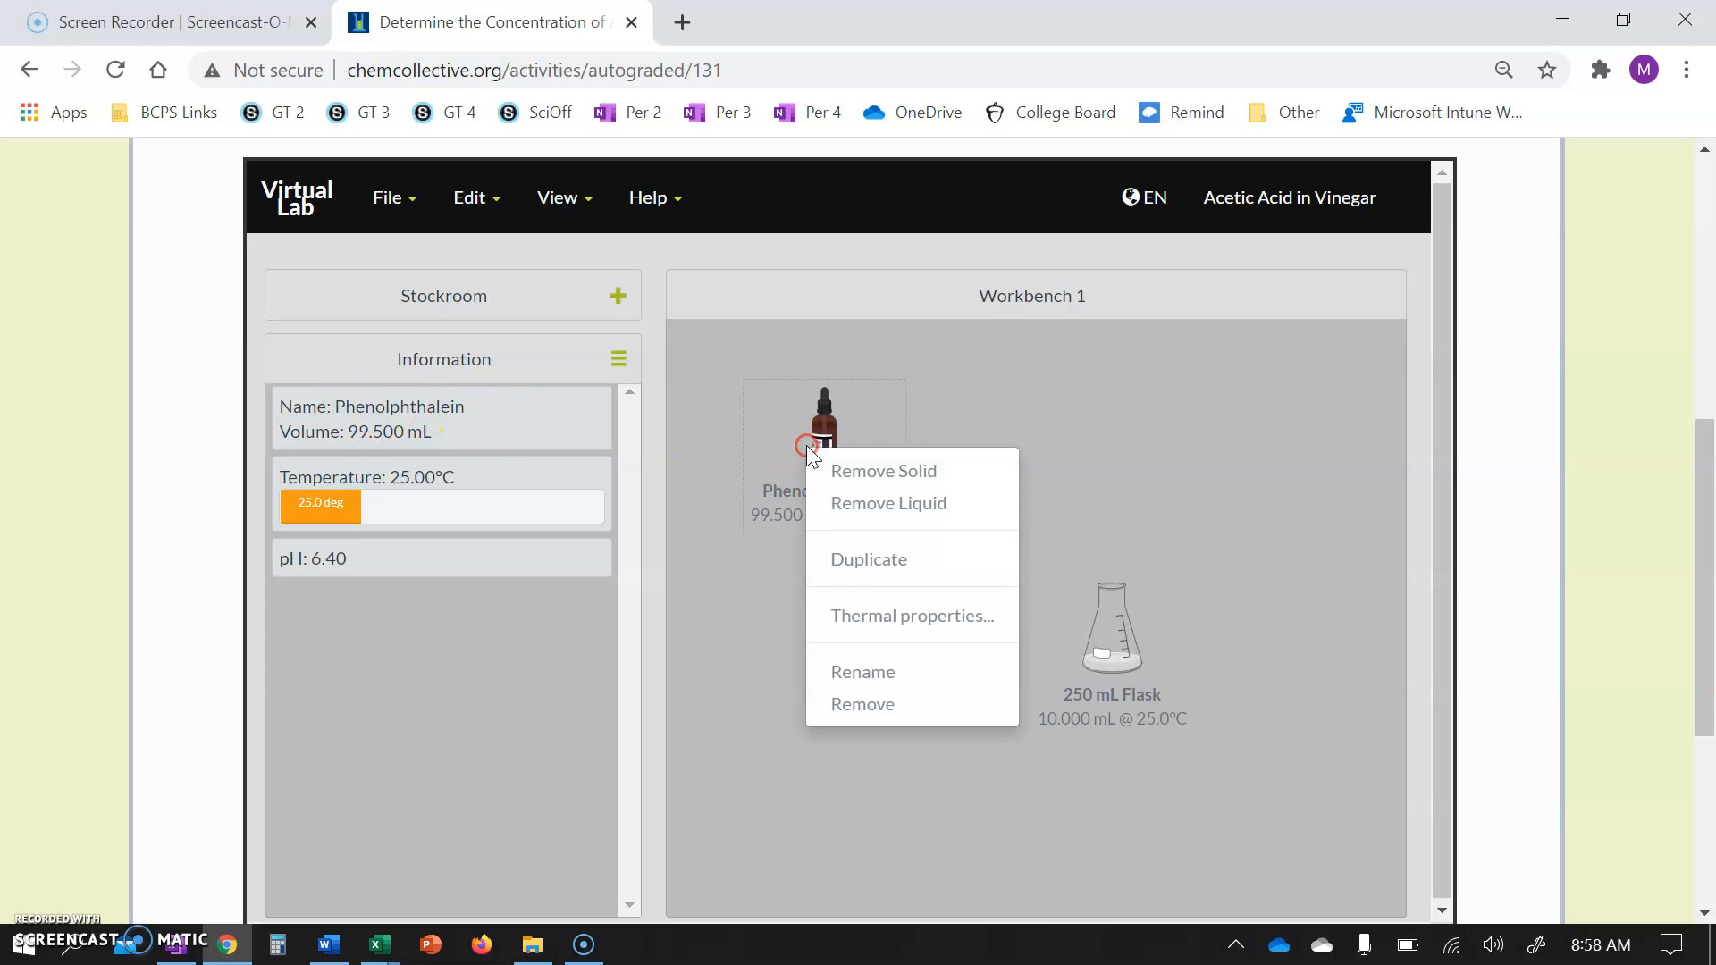
click(845, 706)
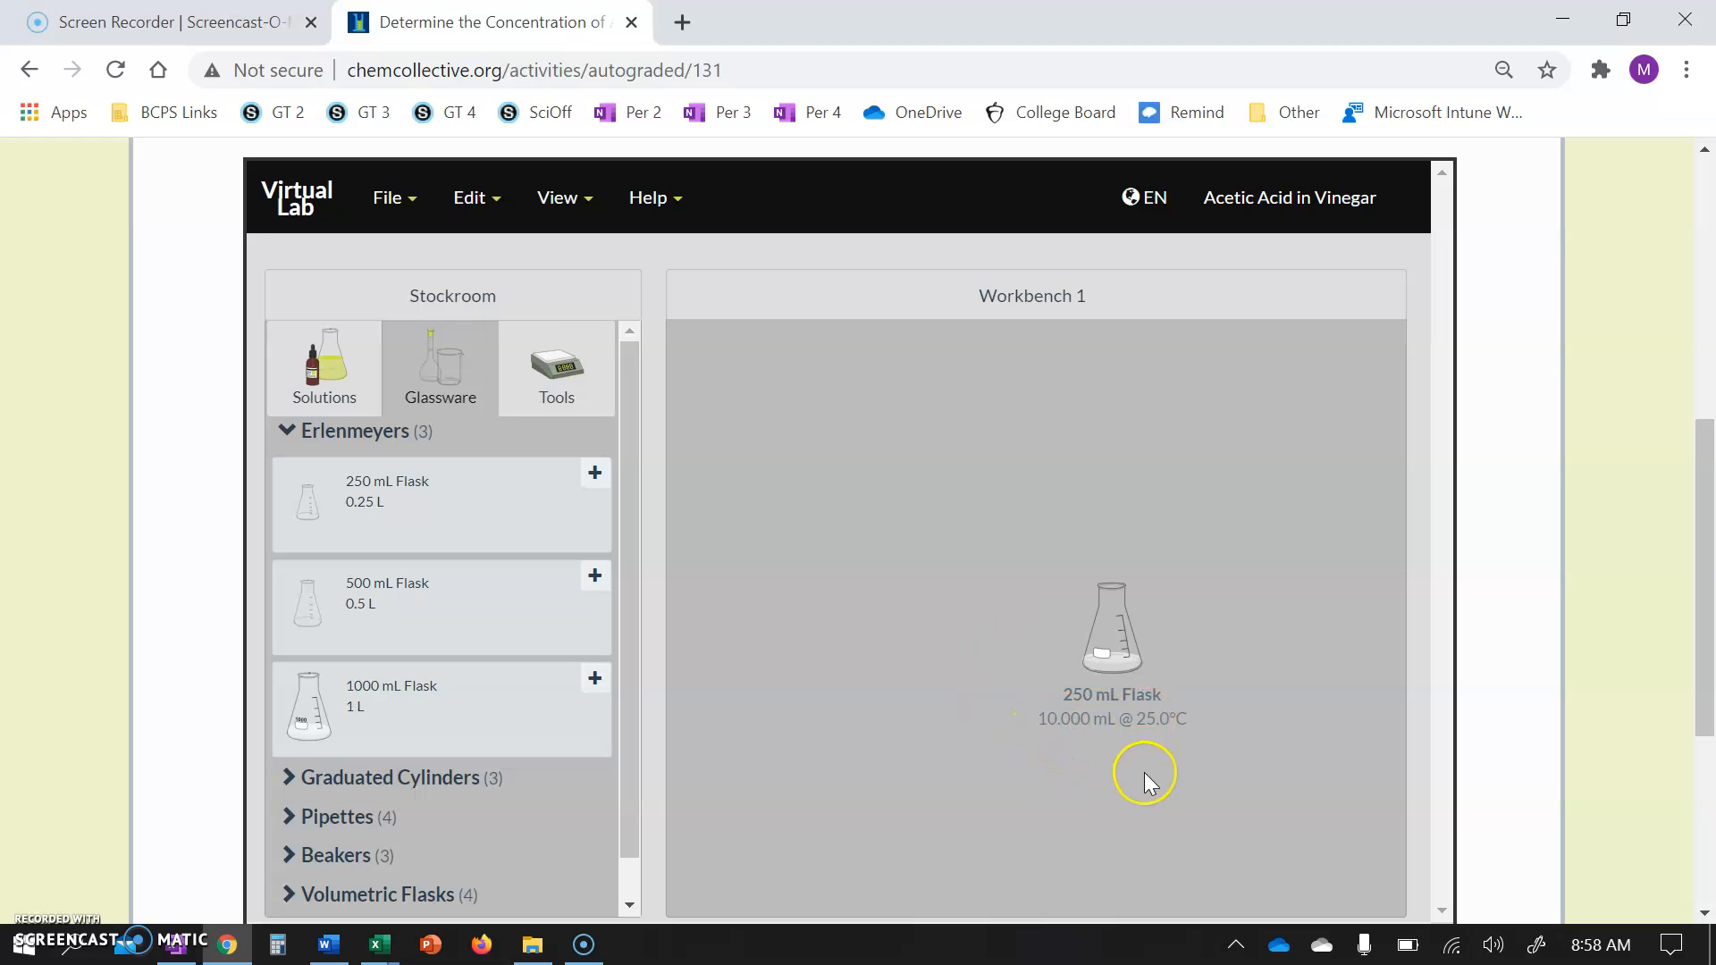
Rename the 250 mL flask to Trial 1.
drag(1128, 660, 1046, 571)
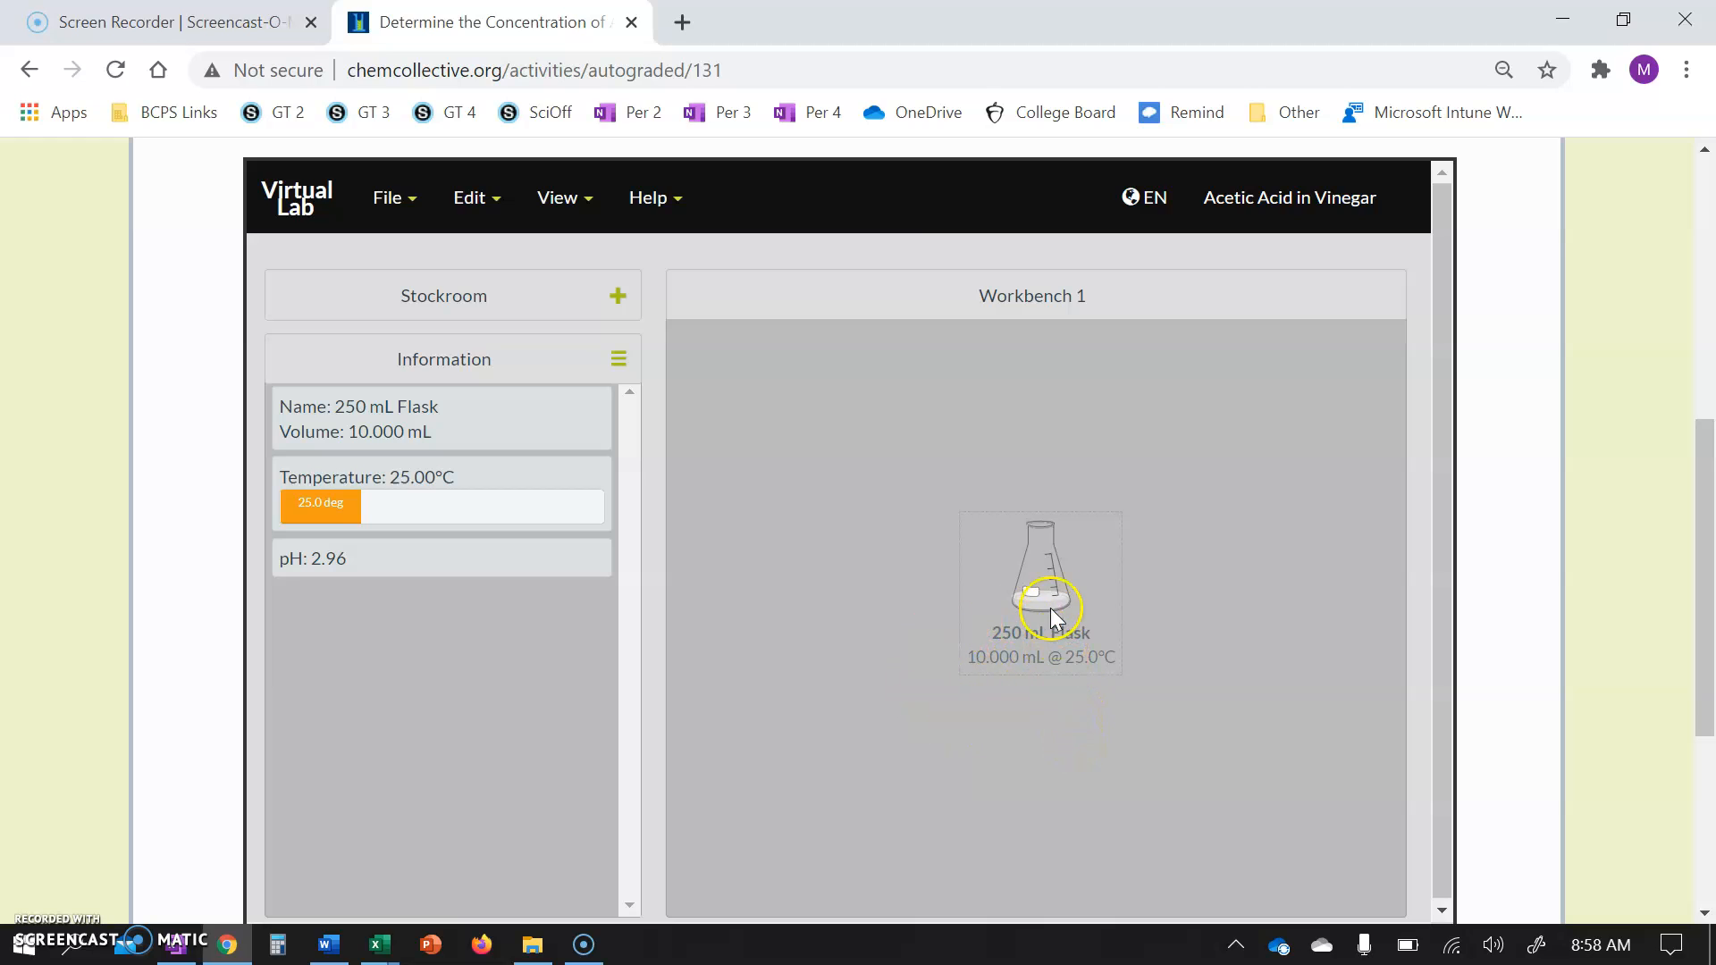
right_click(1045, 577)
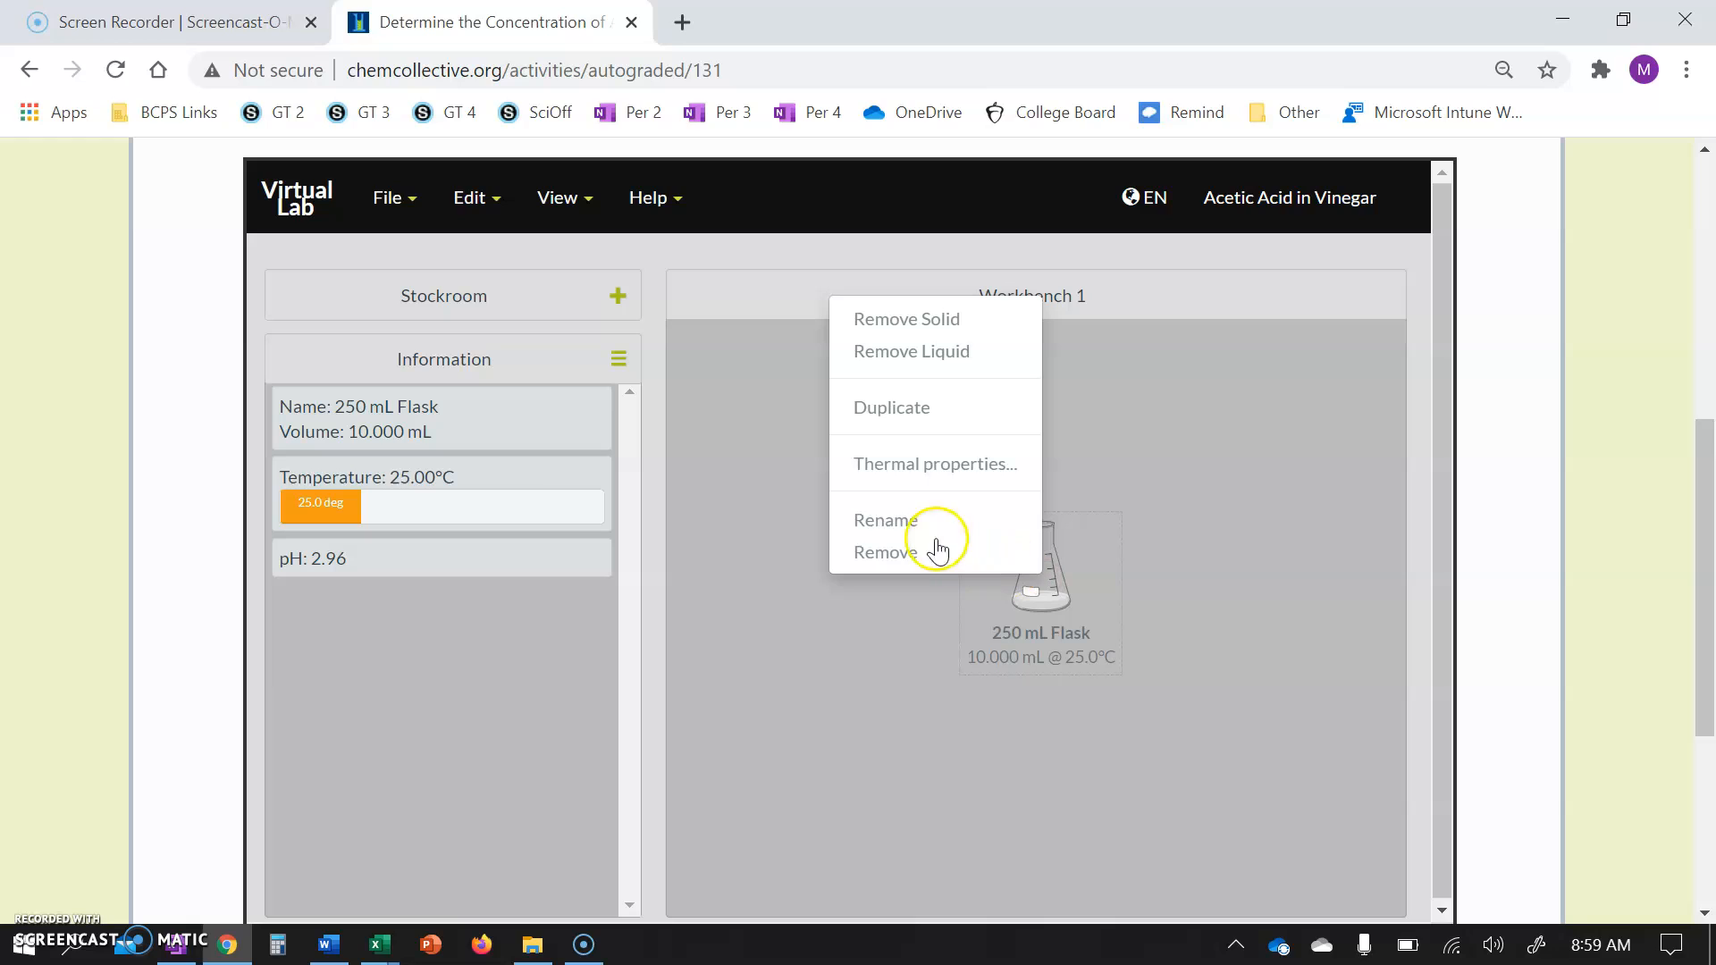
click(900, 522)
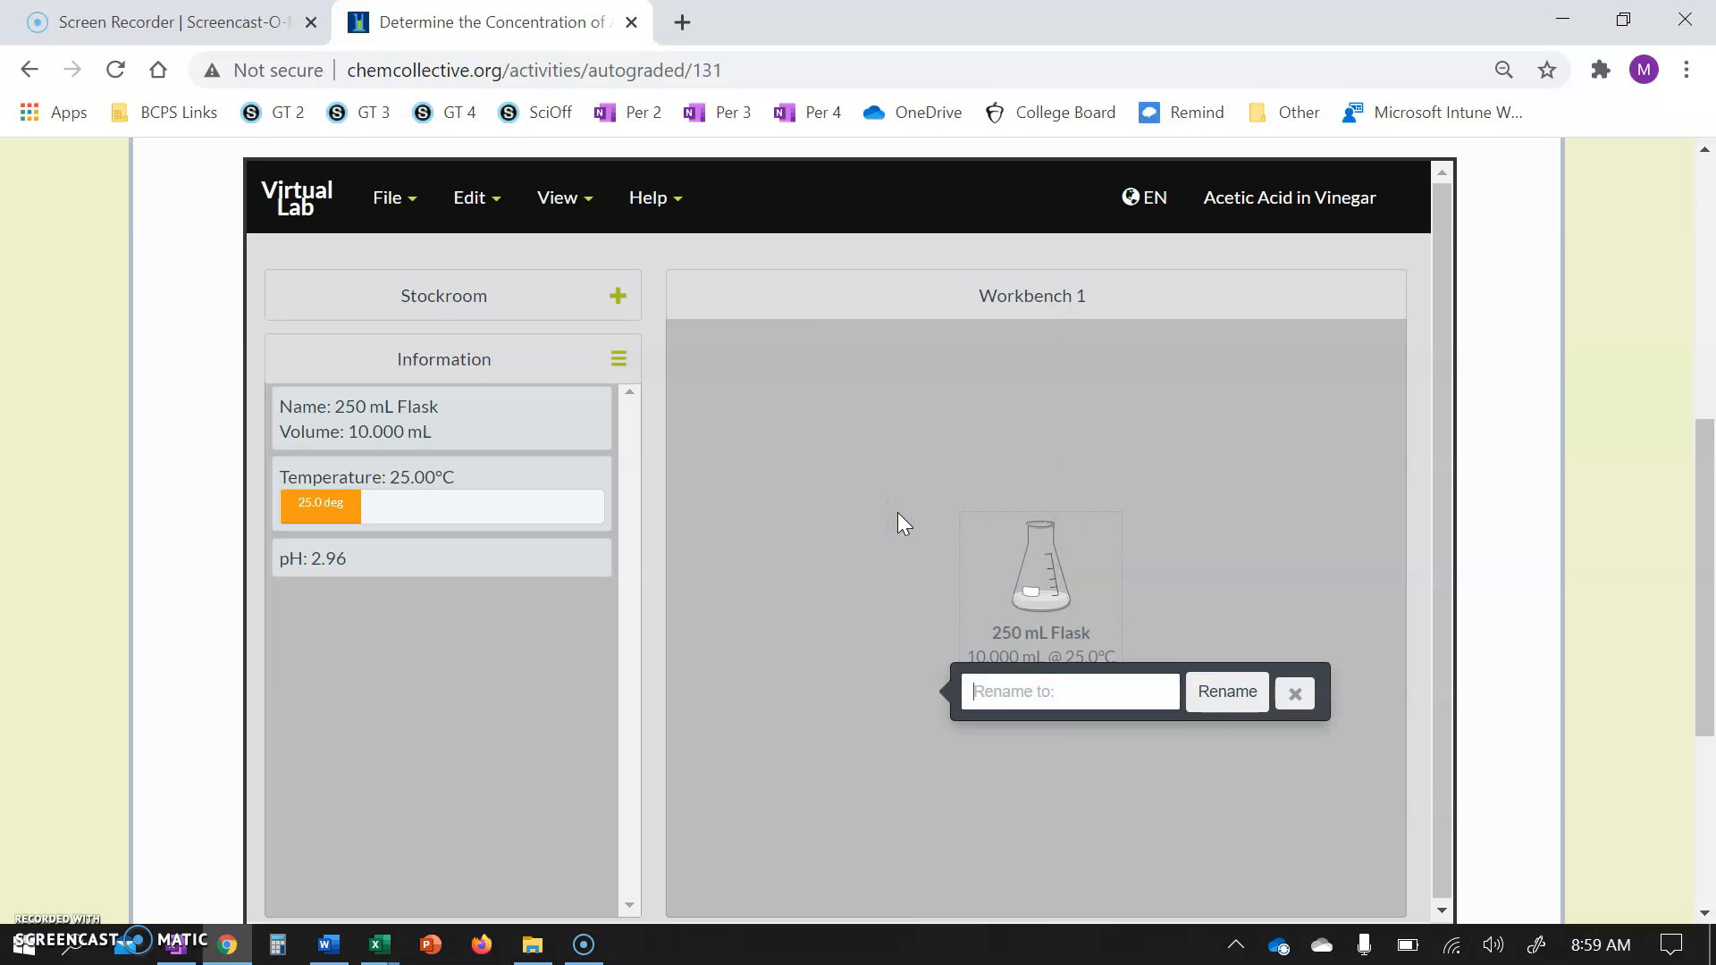
text(T)
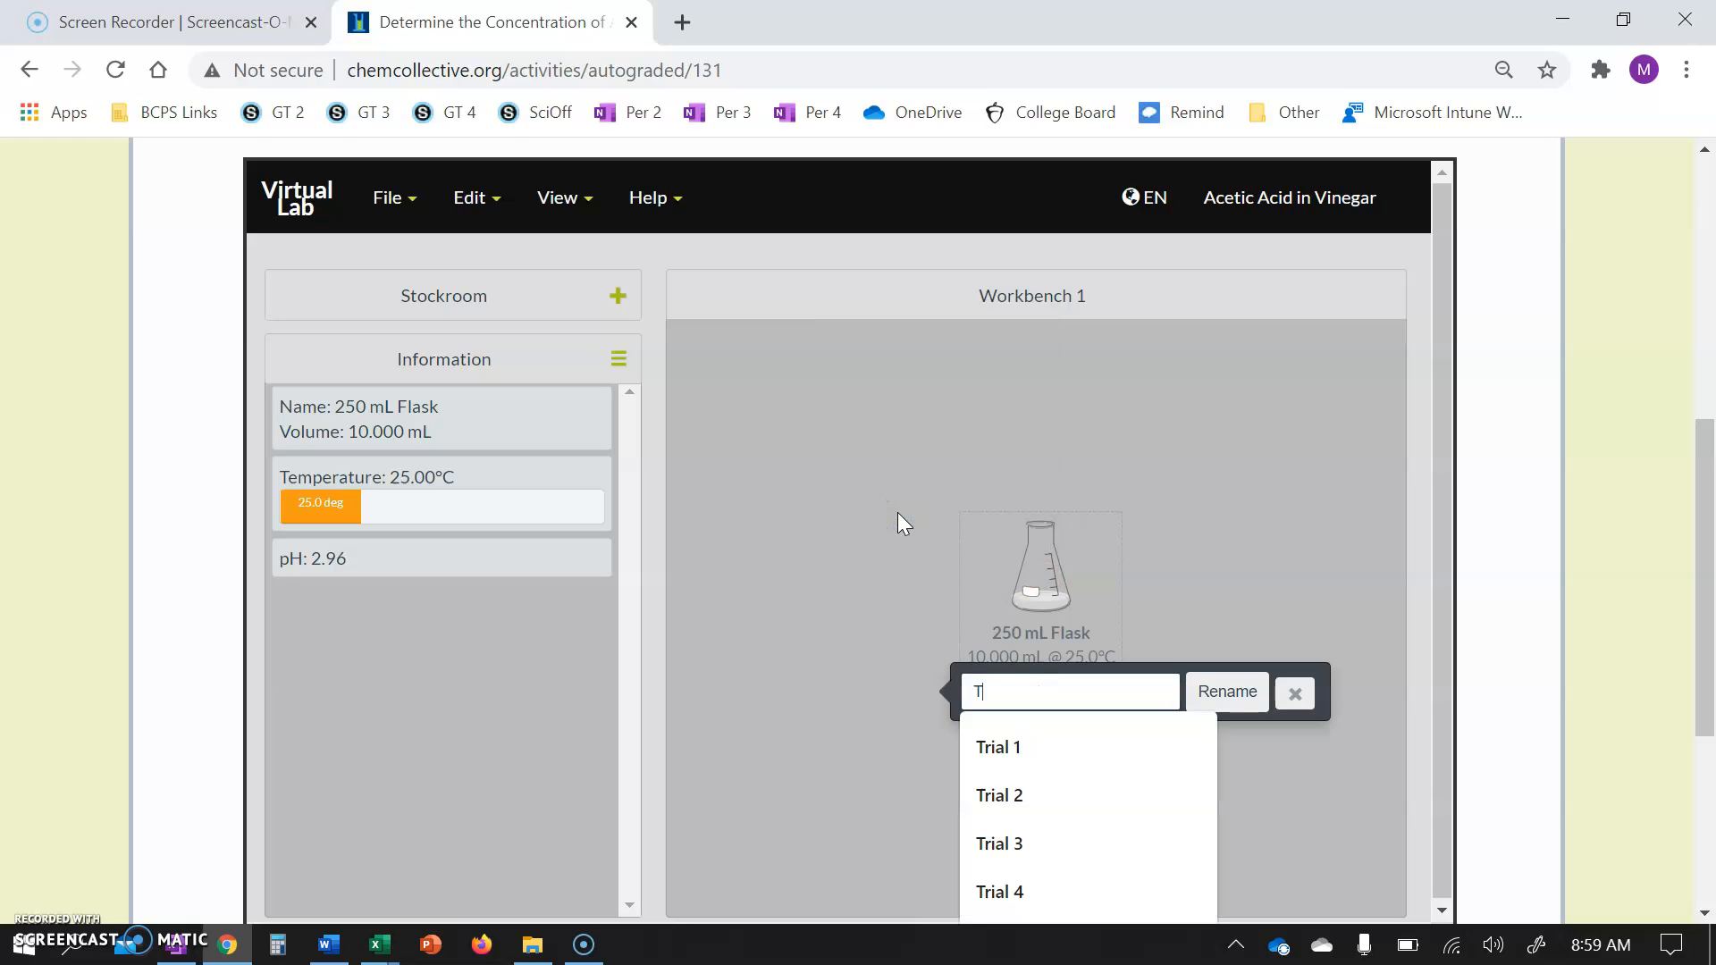
click(1001, 749)
click(1003, 749)
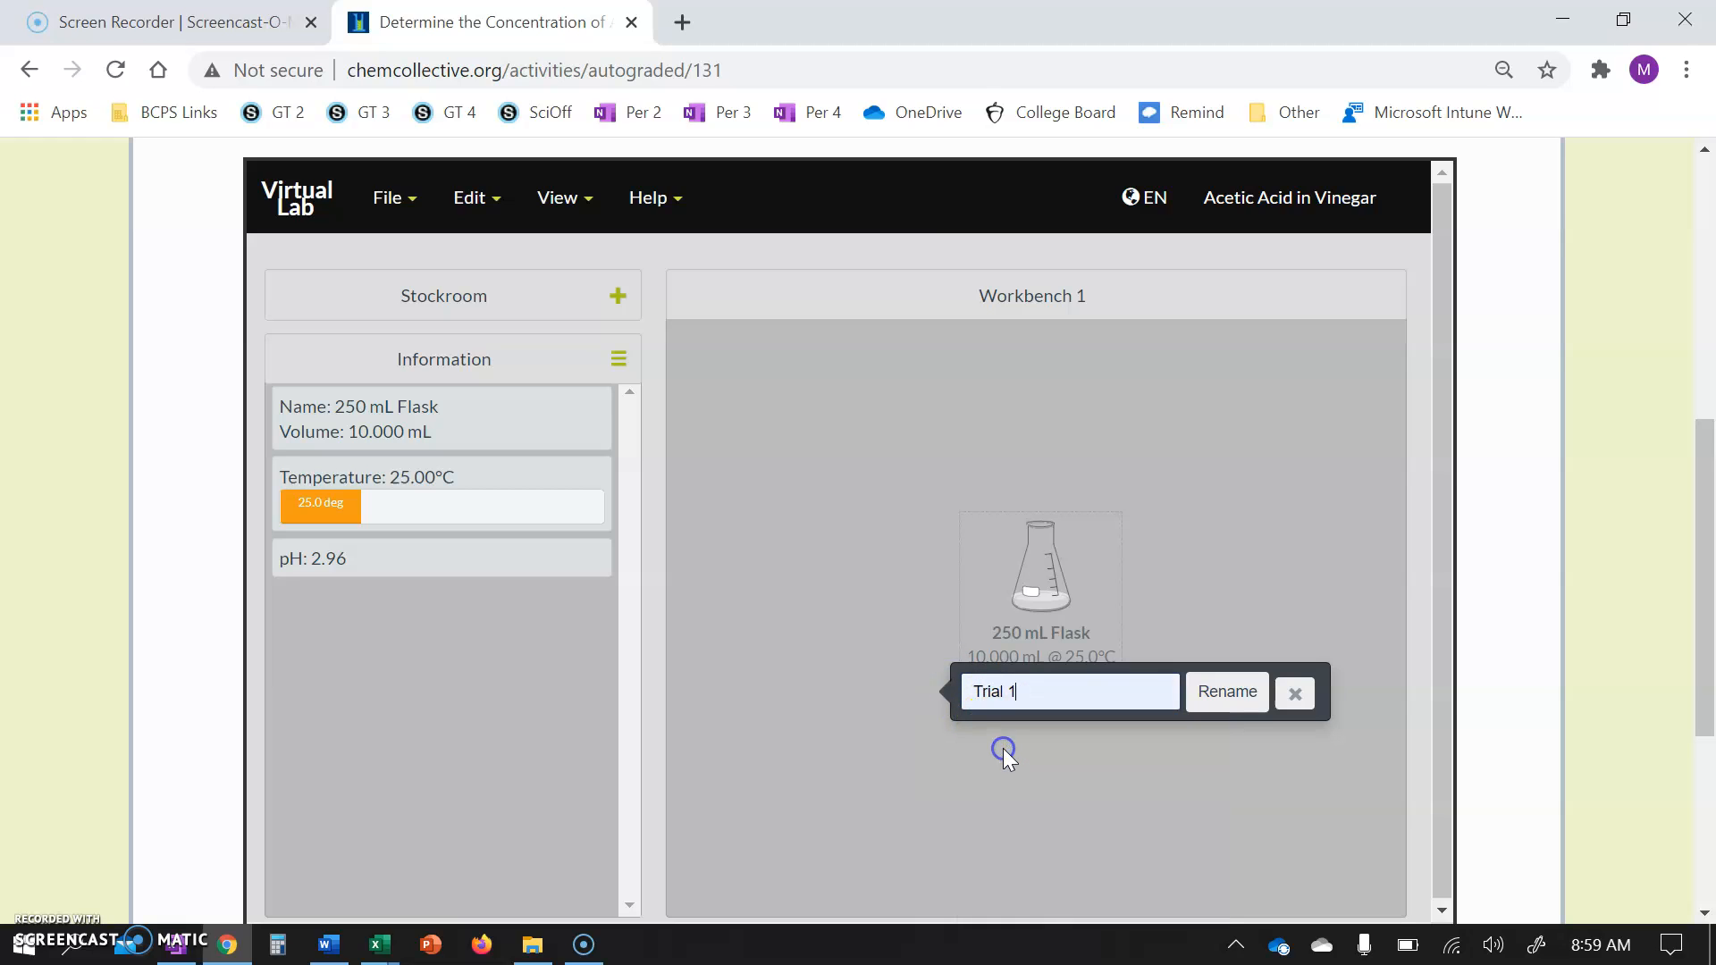
click(1228, 702)
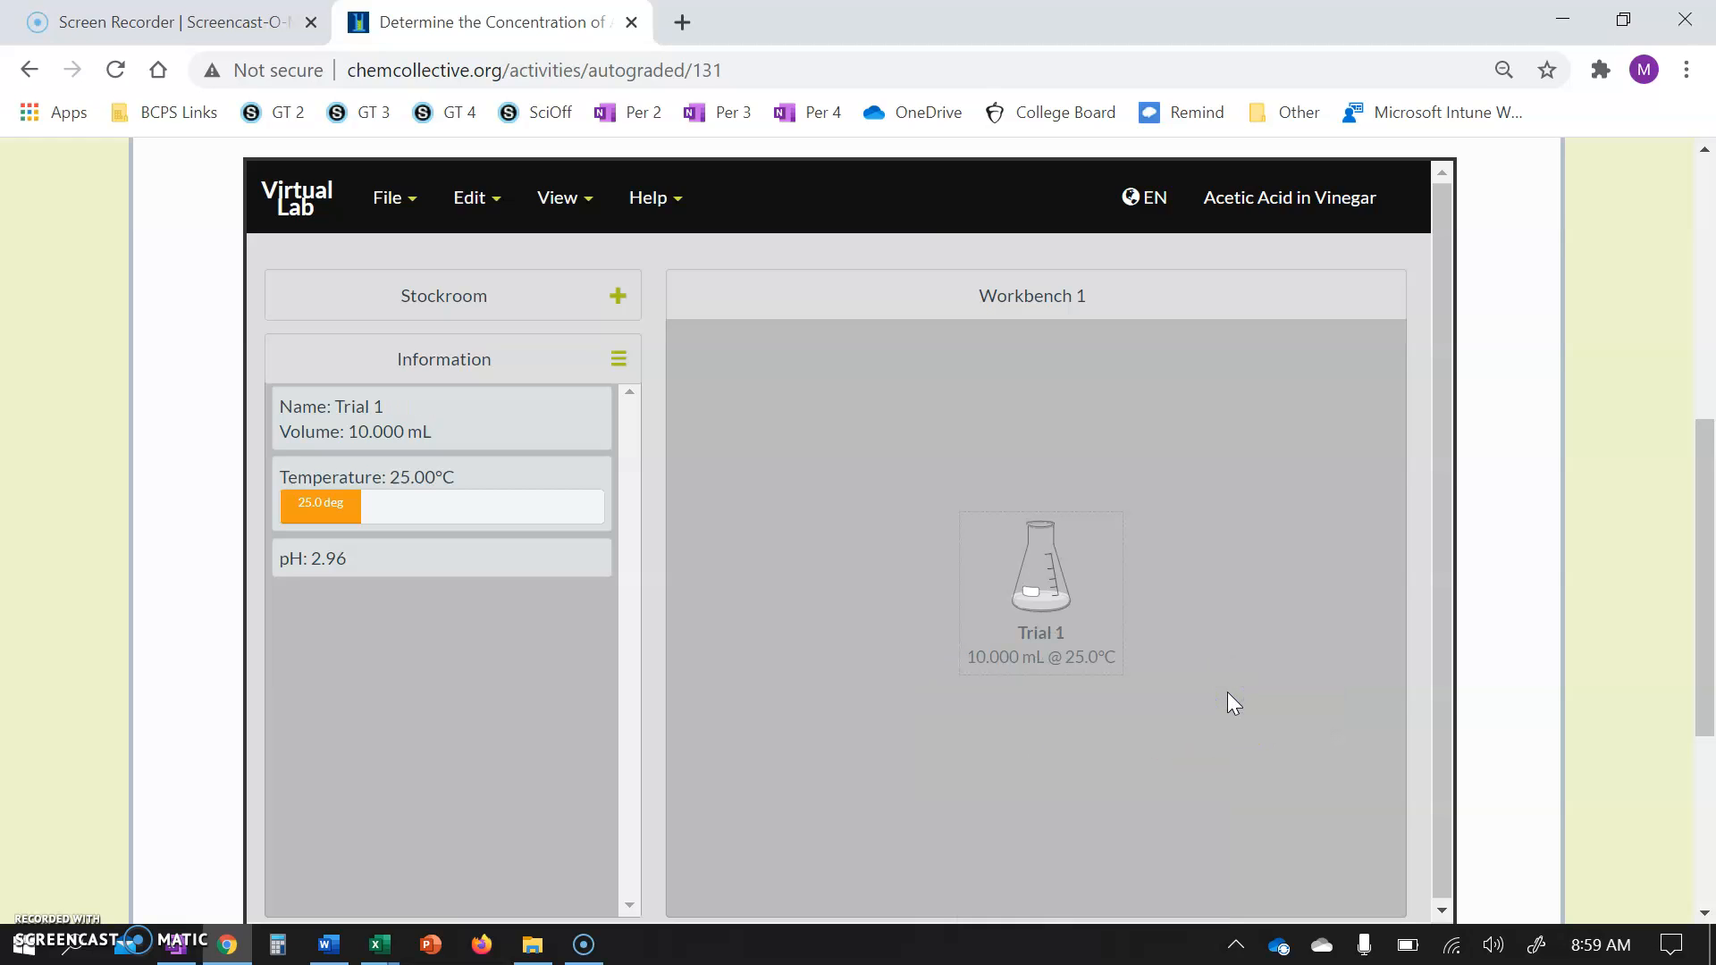
Duplicate the Trial 1 flask three times.
right_click(1033, 592)
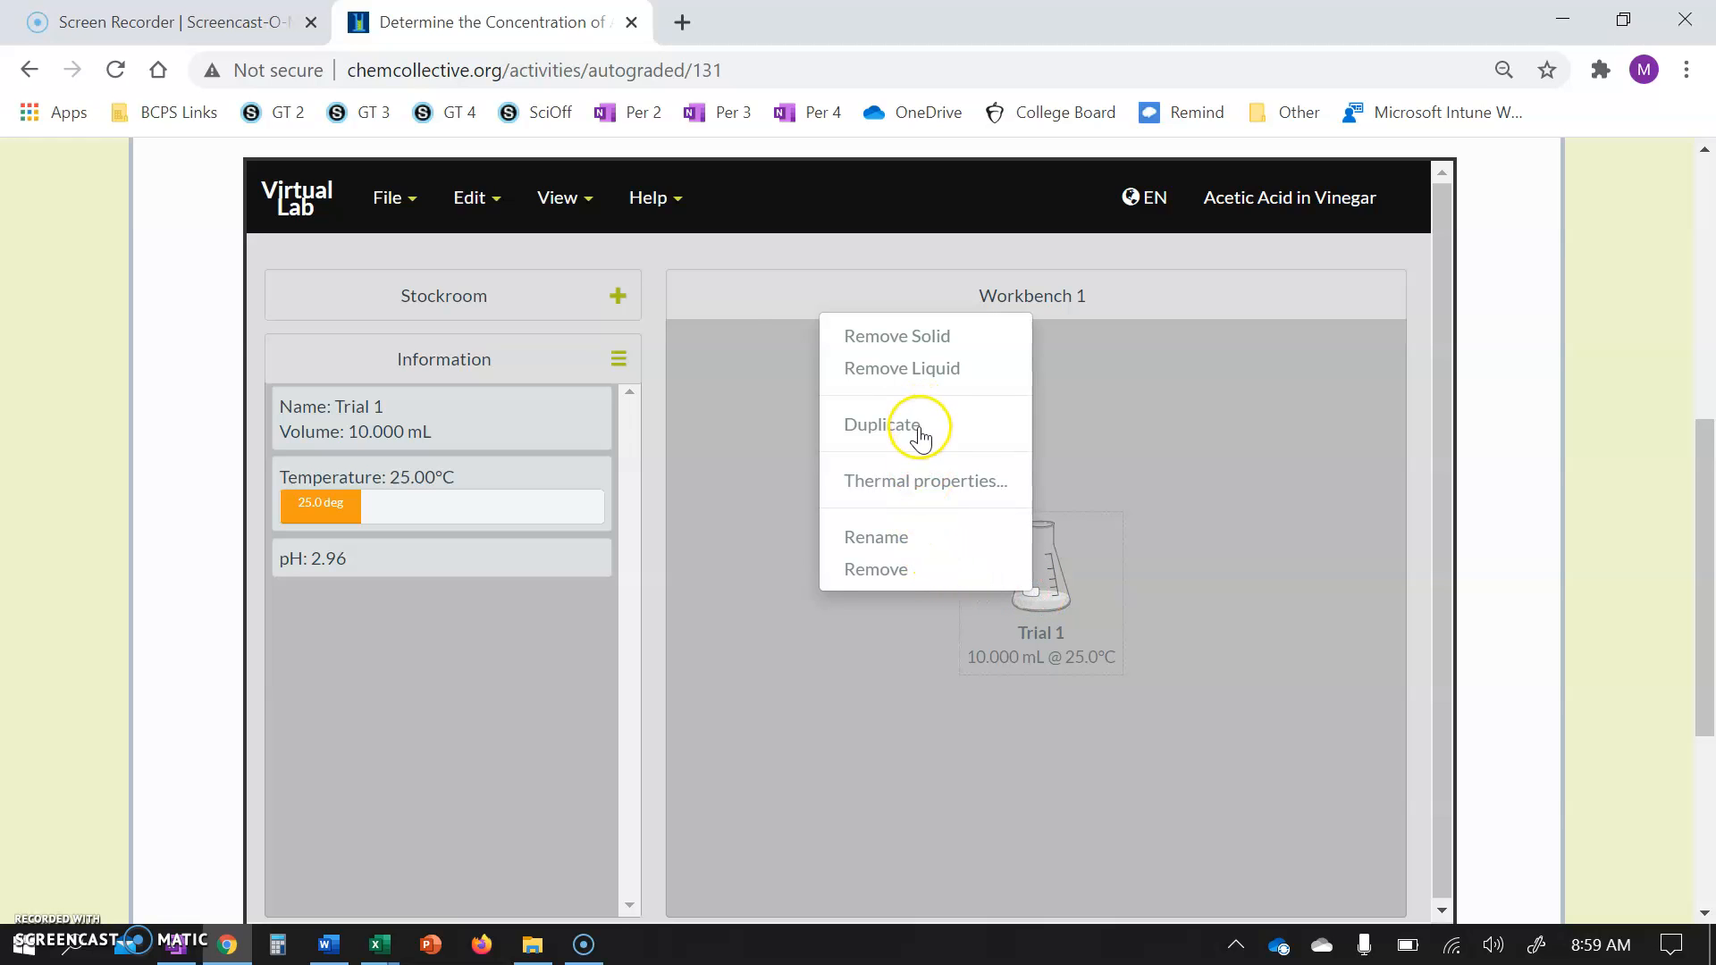
click(919, 429)
click(1043, 563)
right_click(1043, 563)
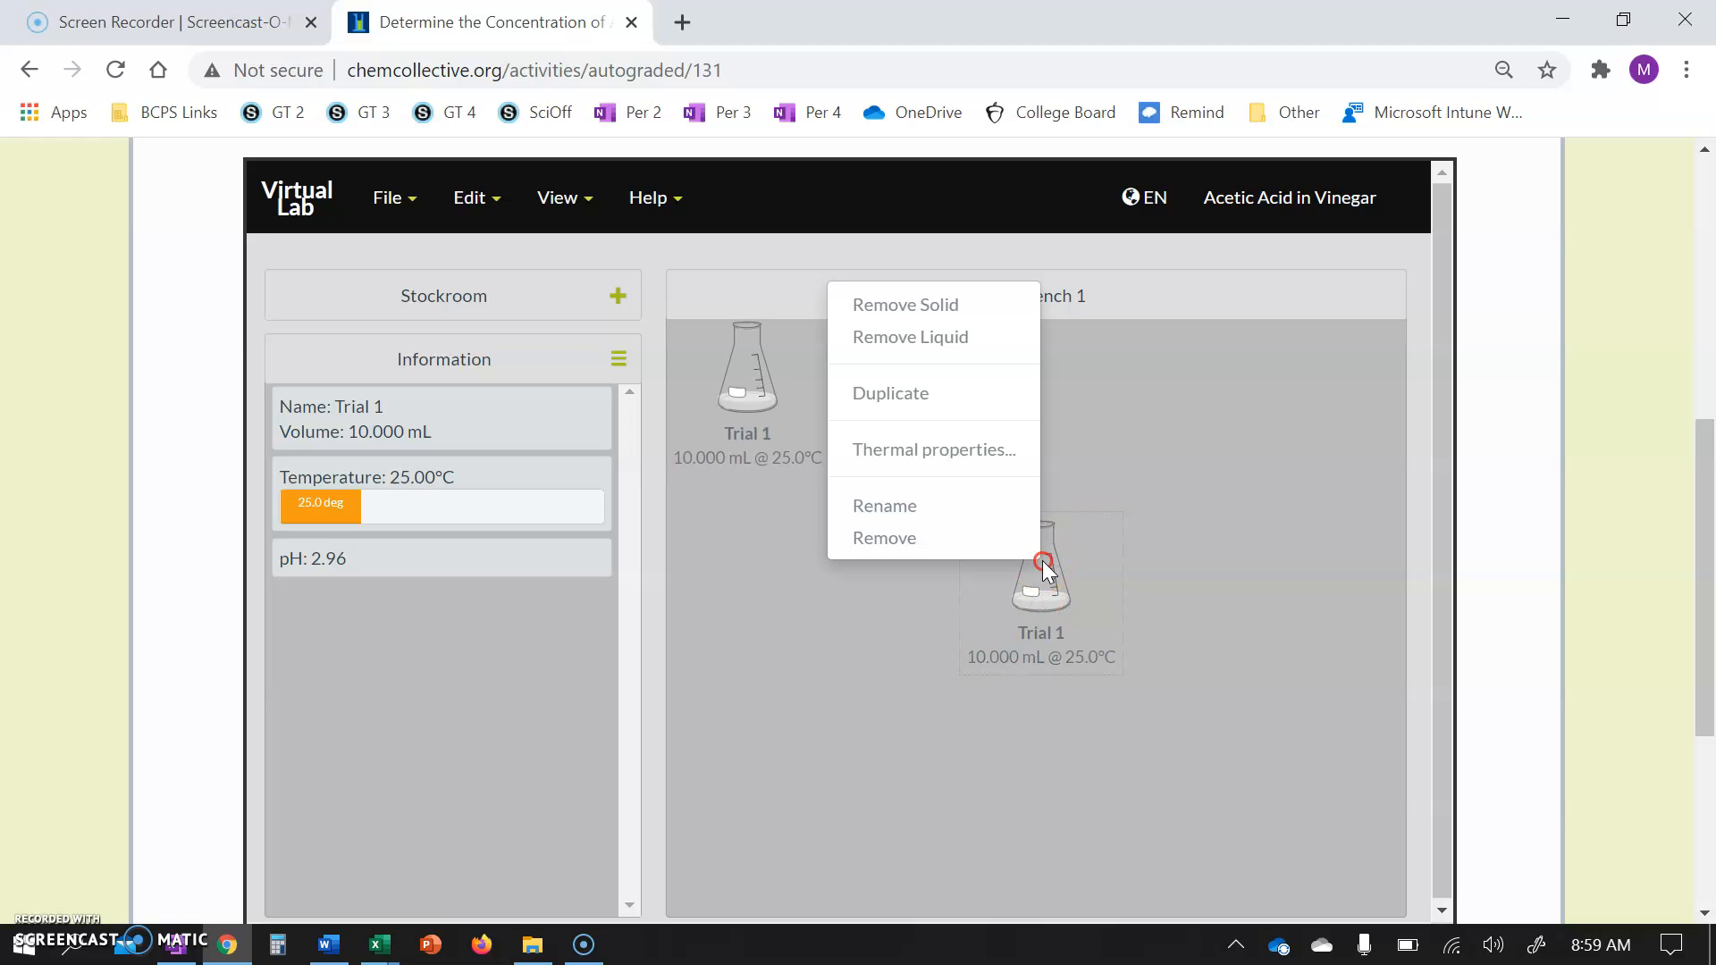
click(907, 396)
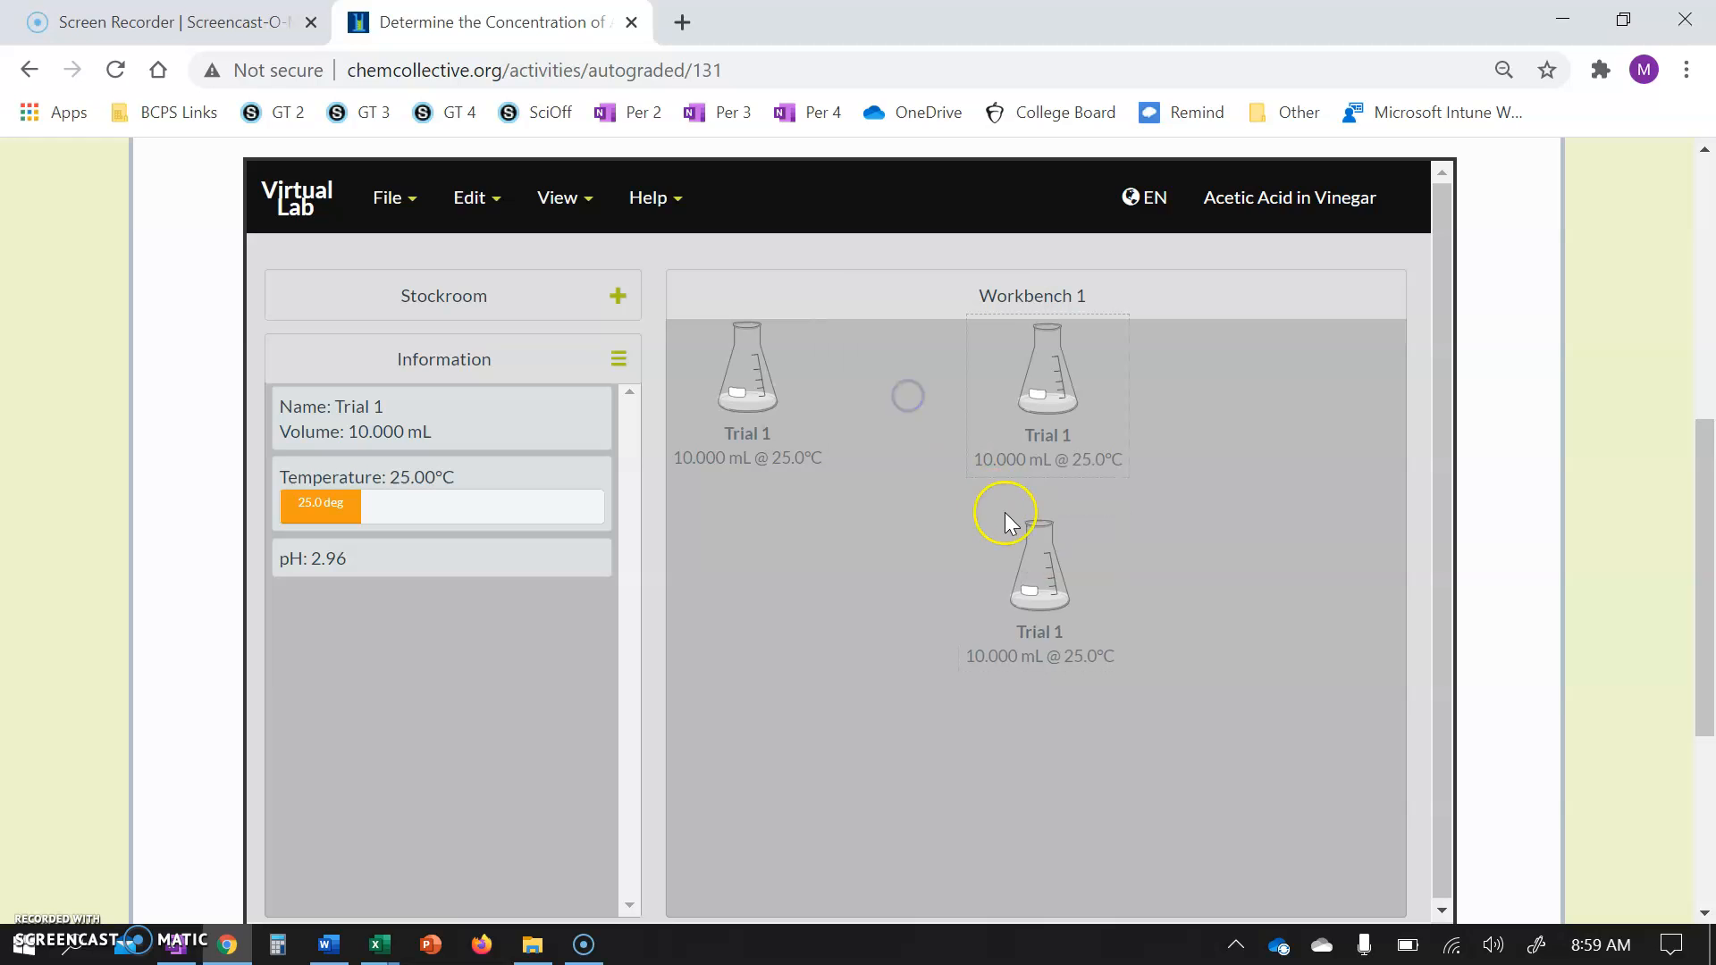
click(1053, 574)
right_click(1053, 574)
click(947, 405)
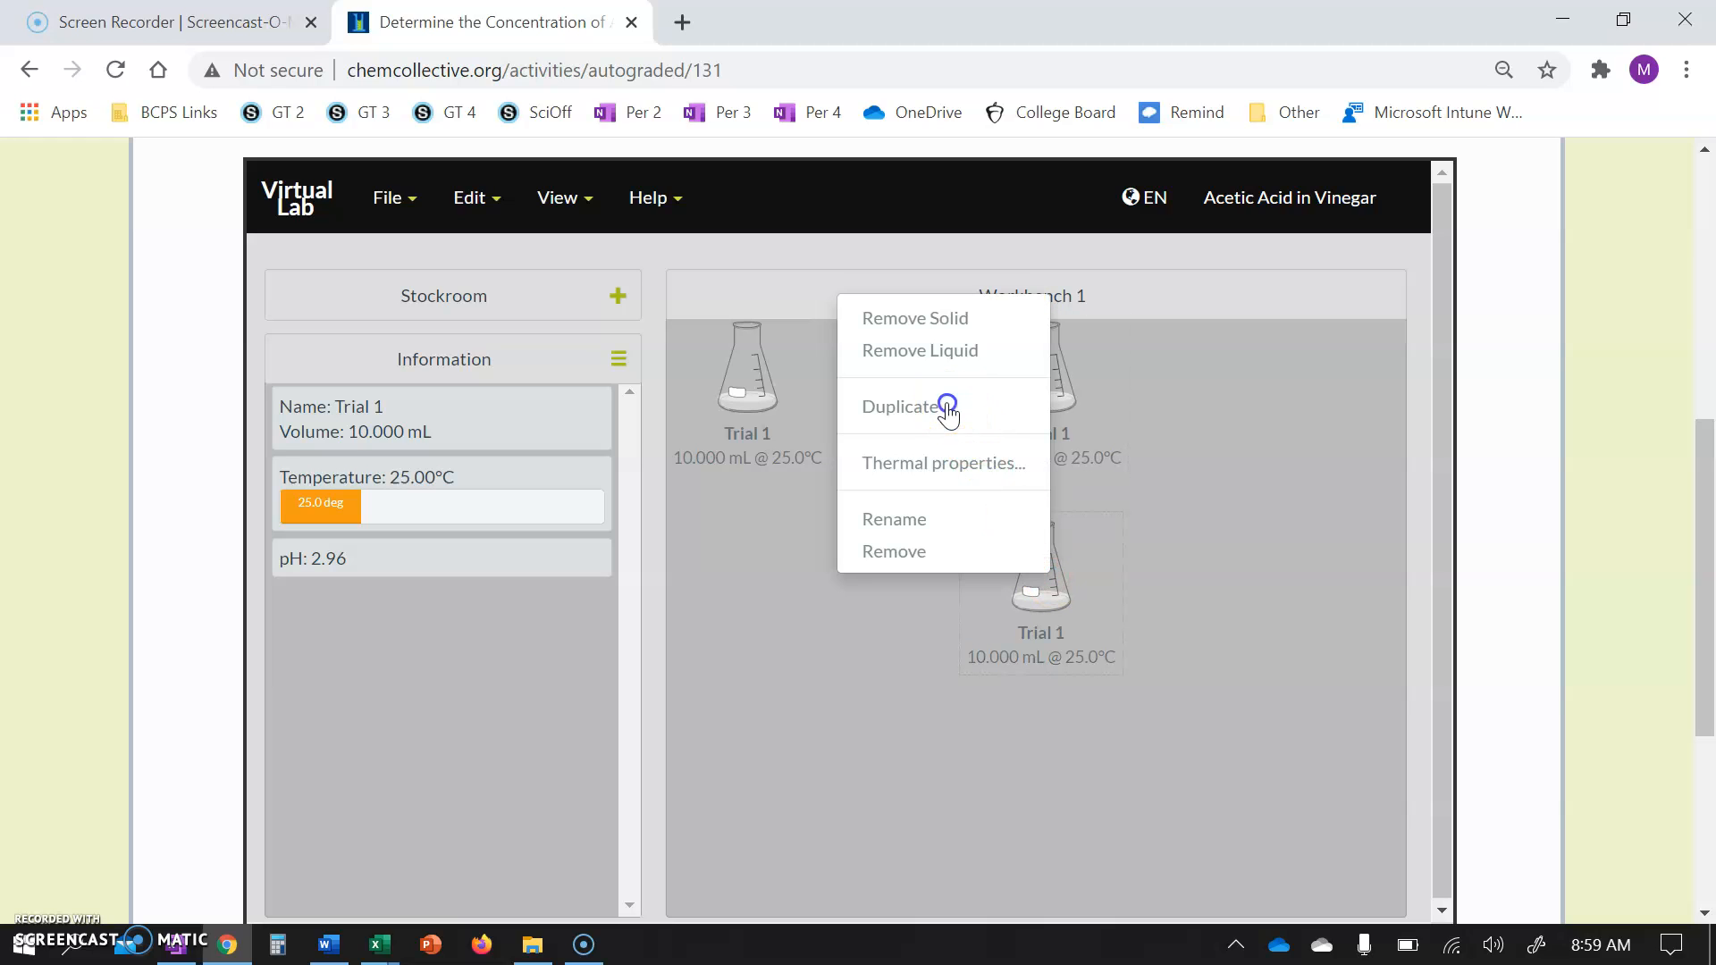
Rename the upper-left flask to Trial 2.
click(760, 436)
right_click(760, 436)
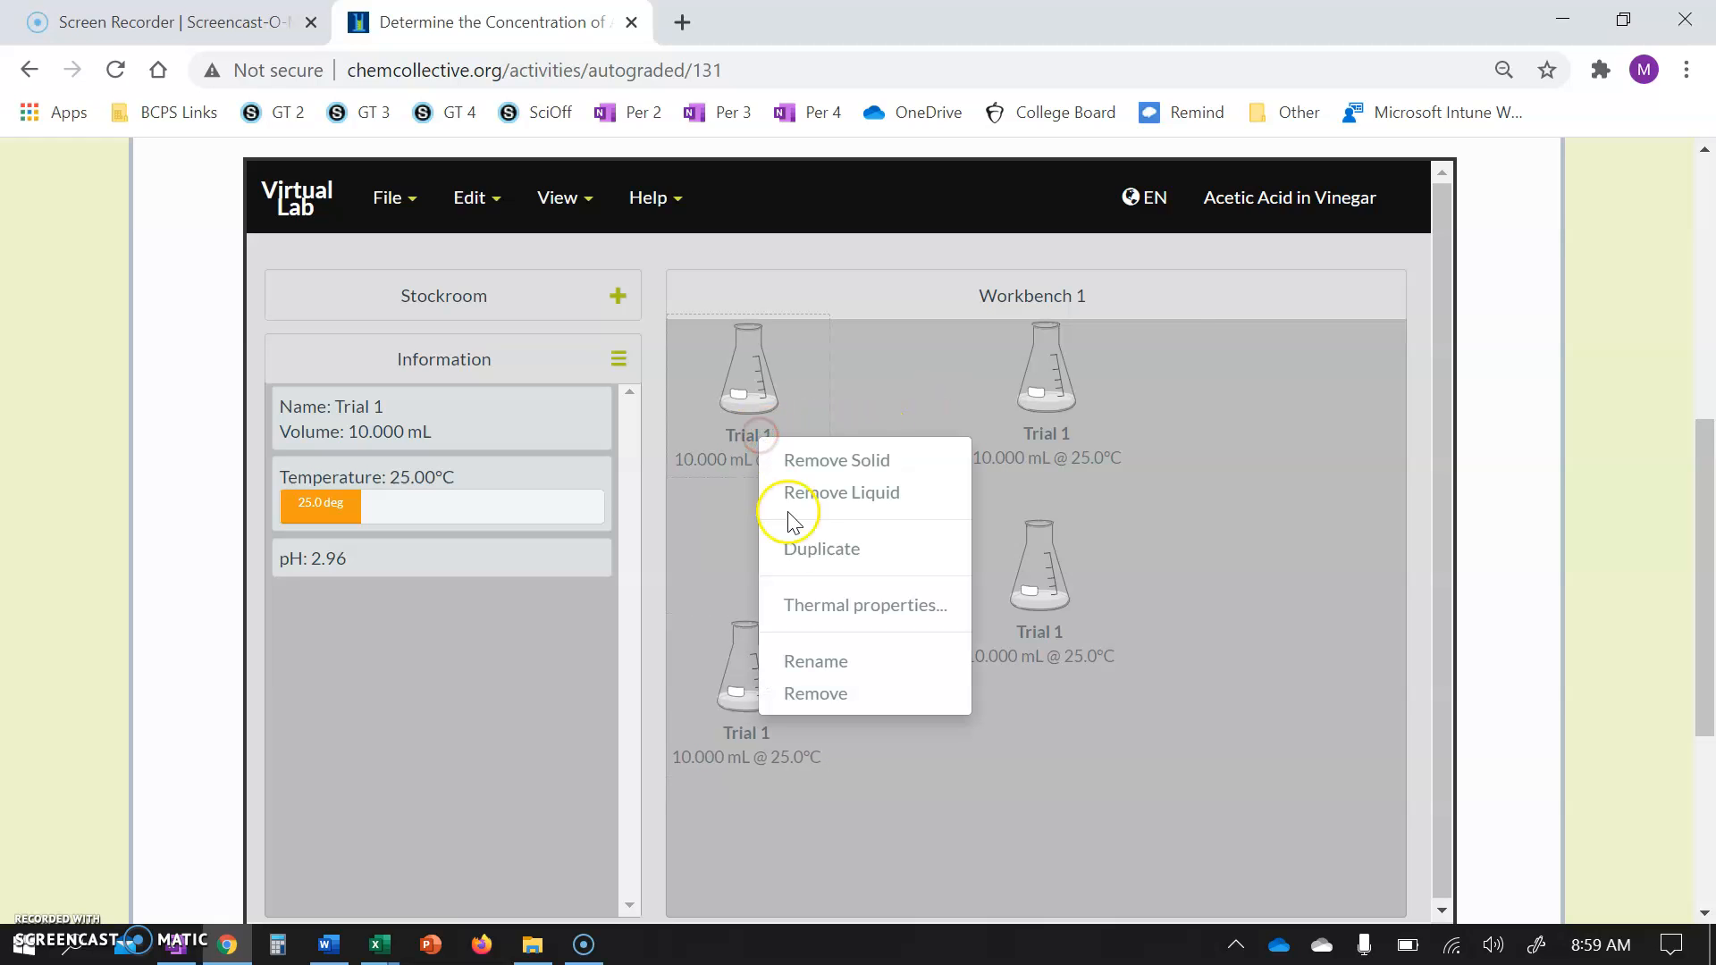
click(817, 664)
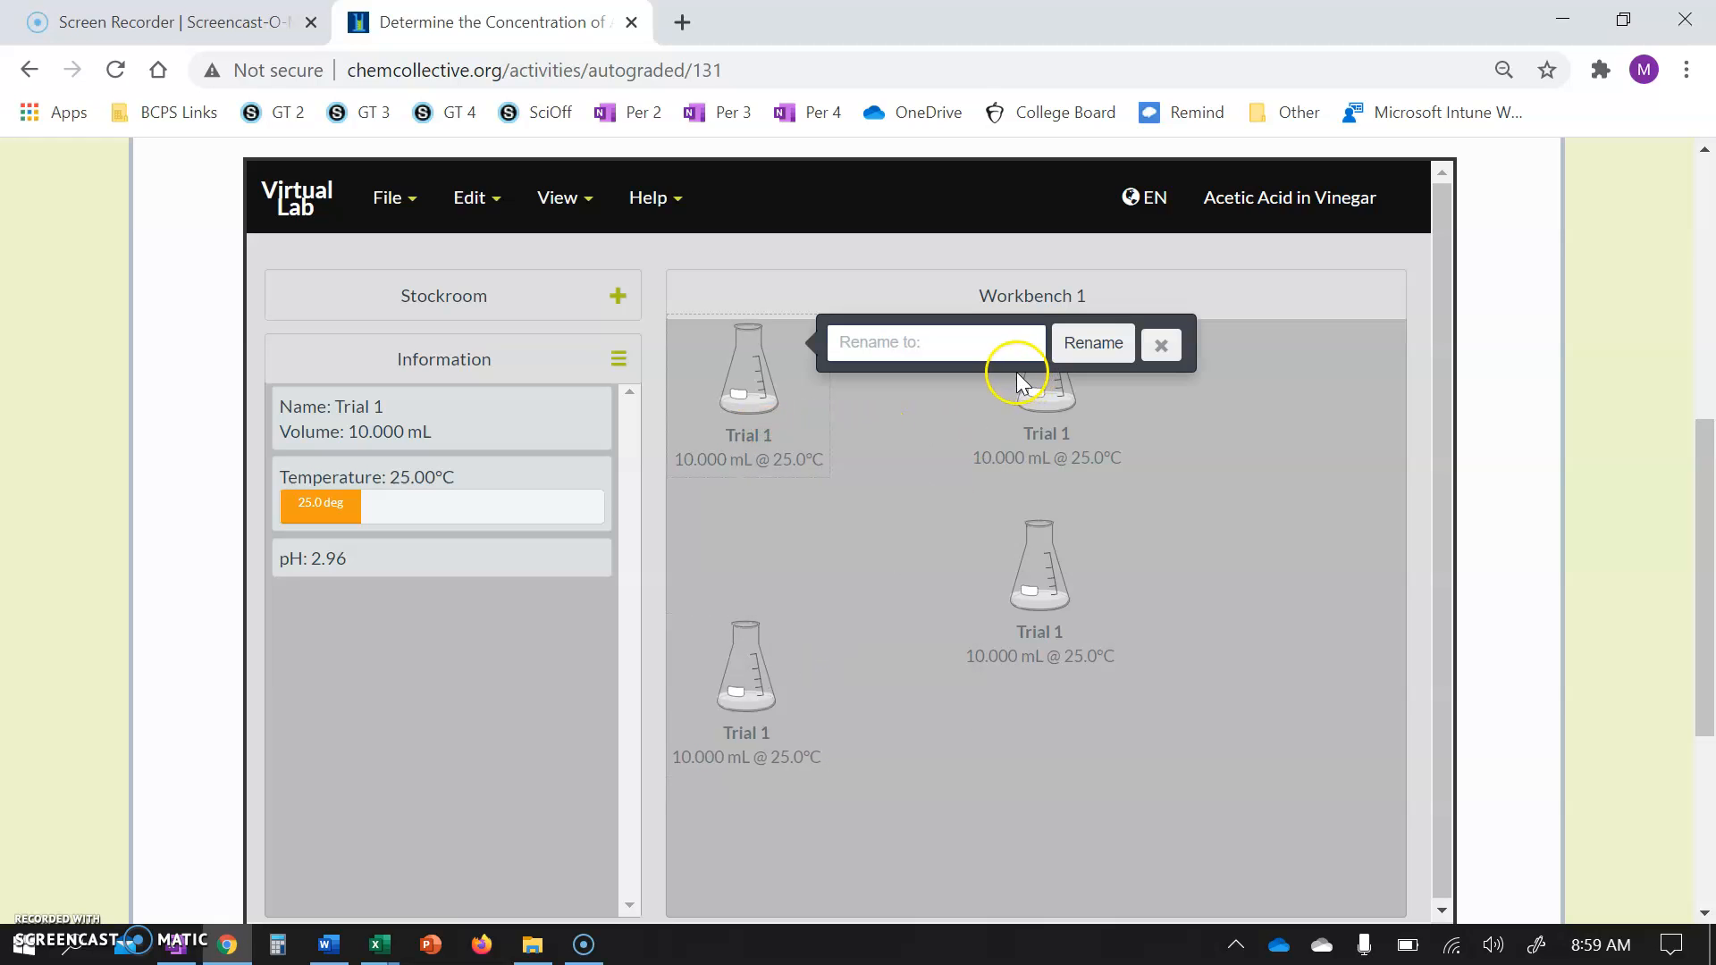
click(977, 343)
click(910, 446)
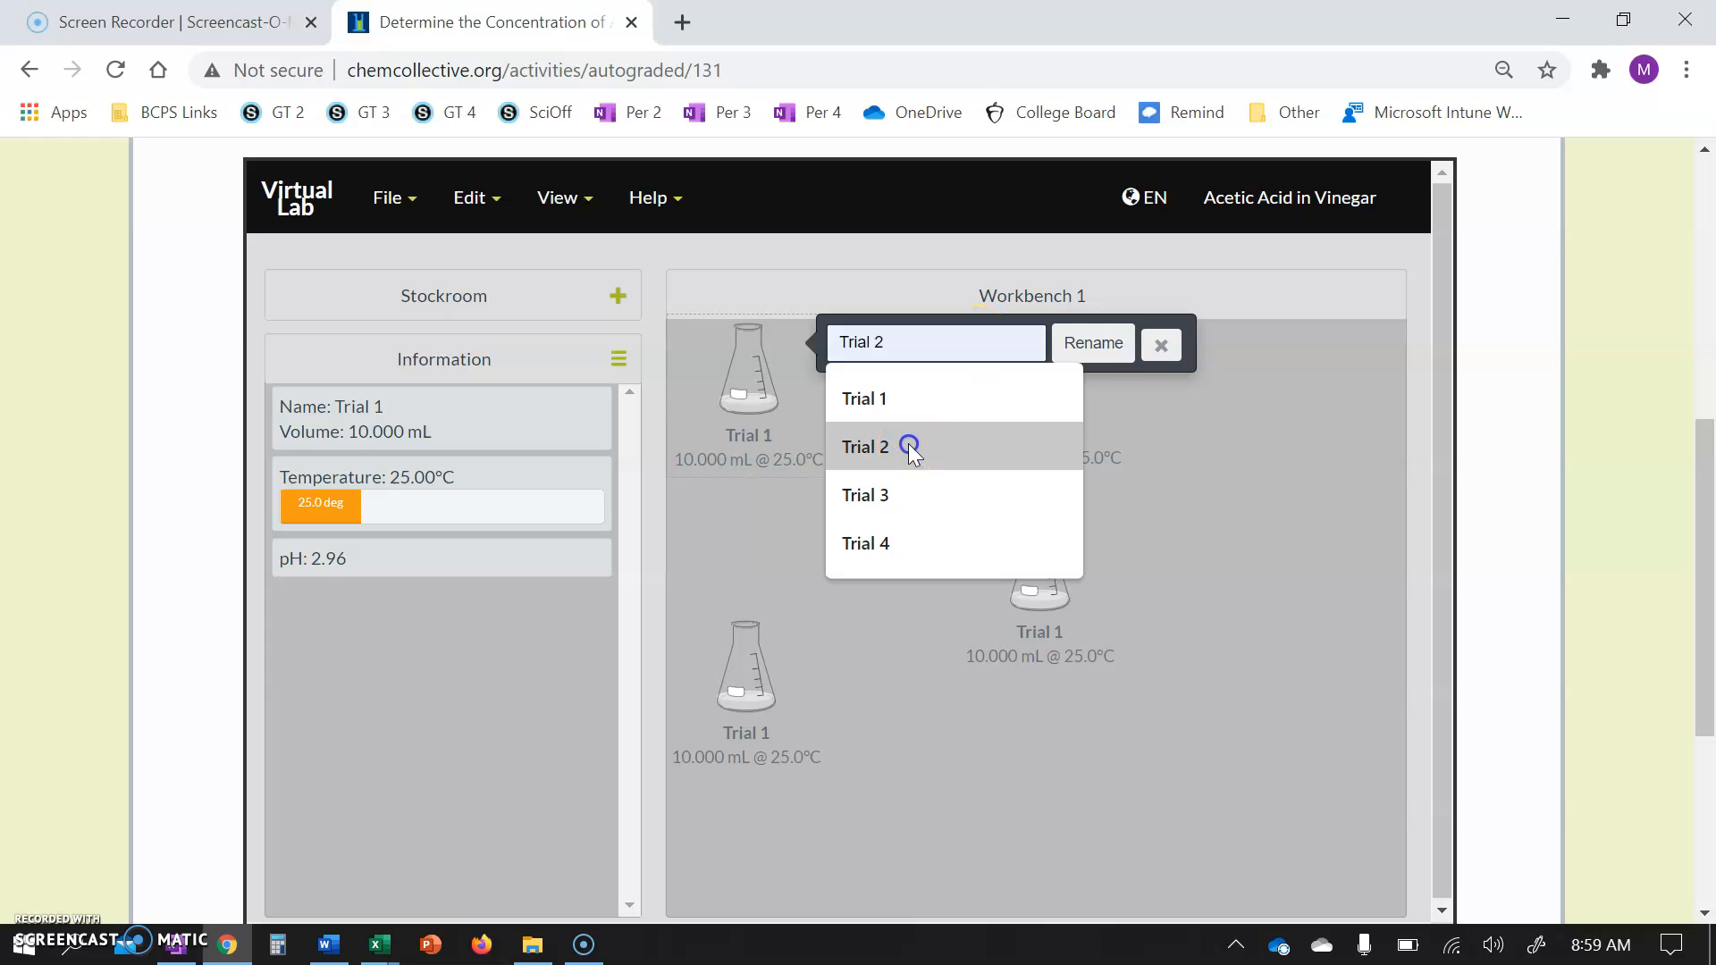
click(1095, 345)
Rename the upper-right duplicate flask to Trial 3.
click(1032, 435)
right_click(1032, 433)
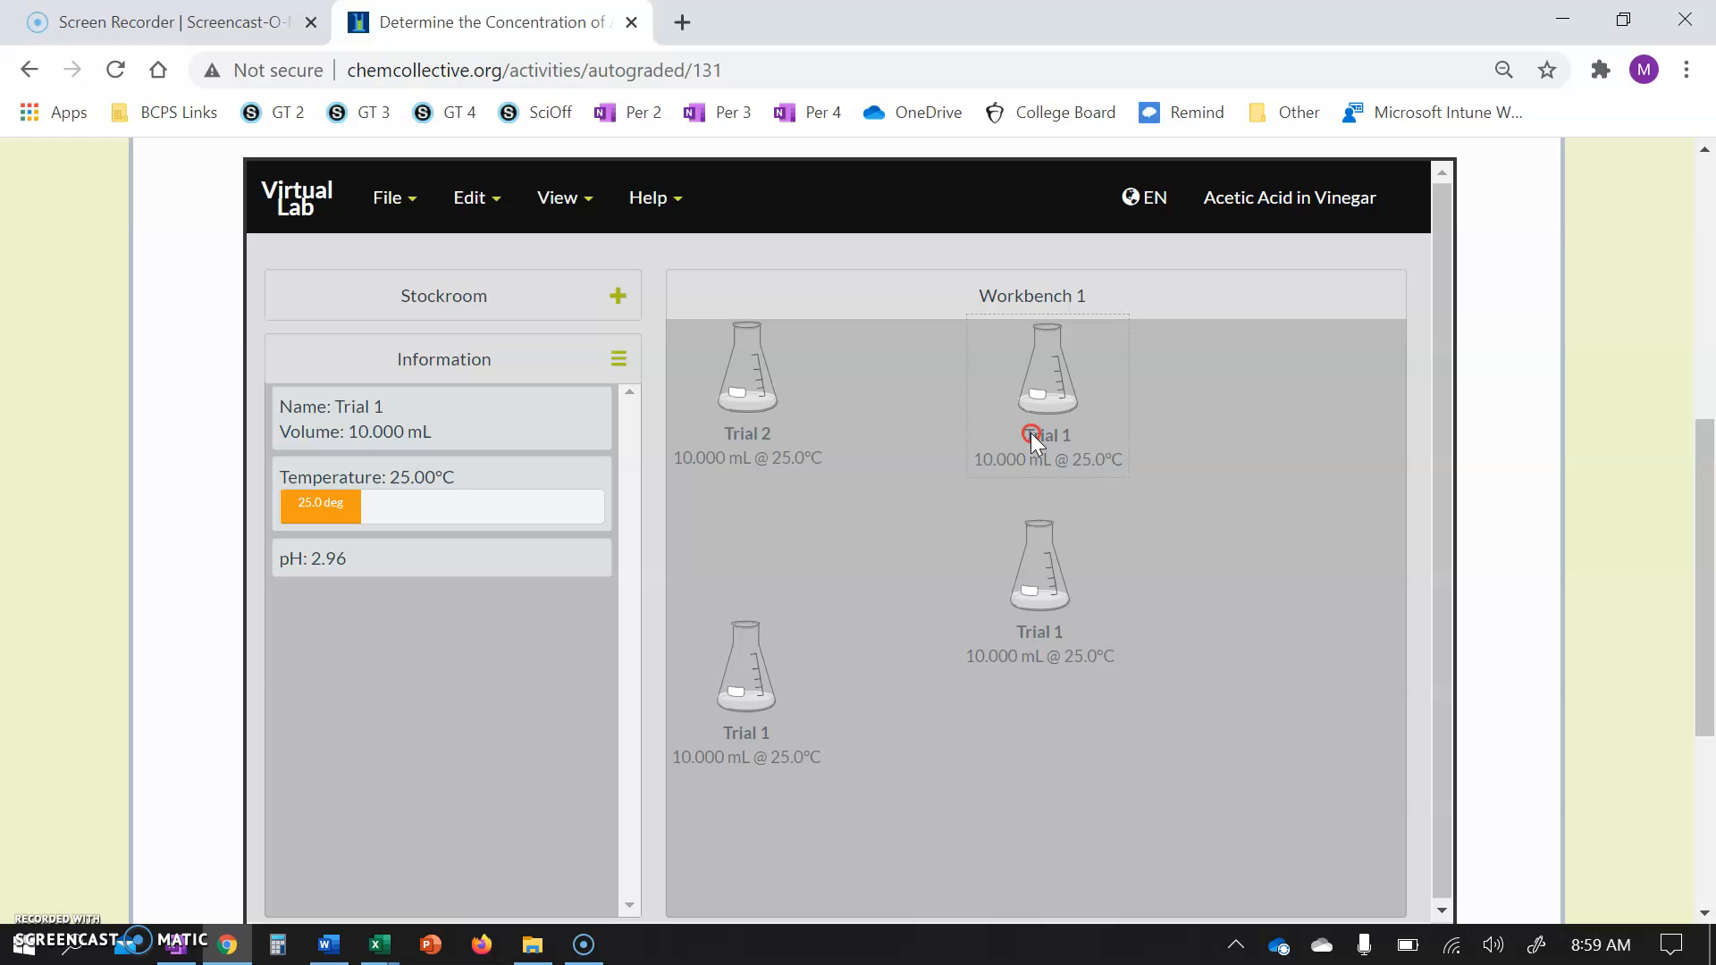
click(896, 662)
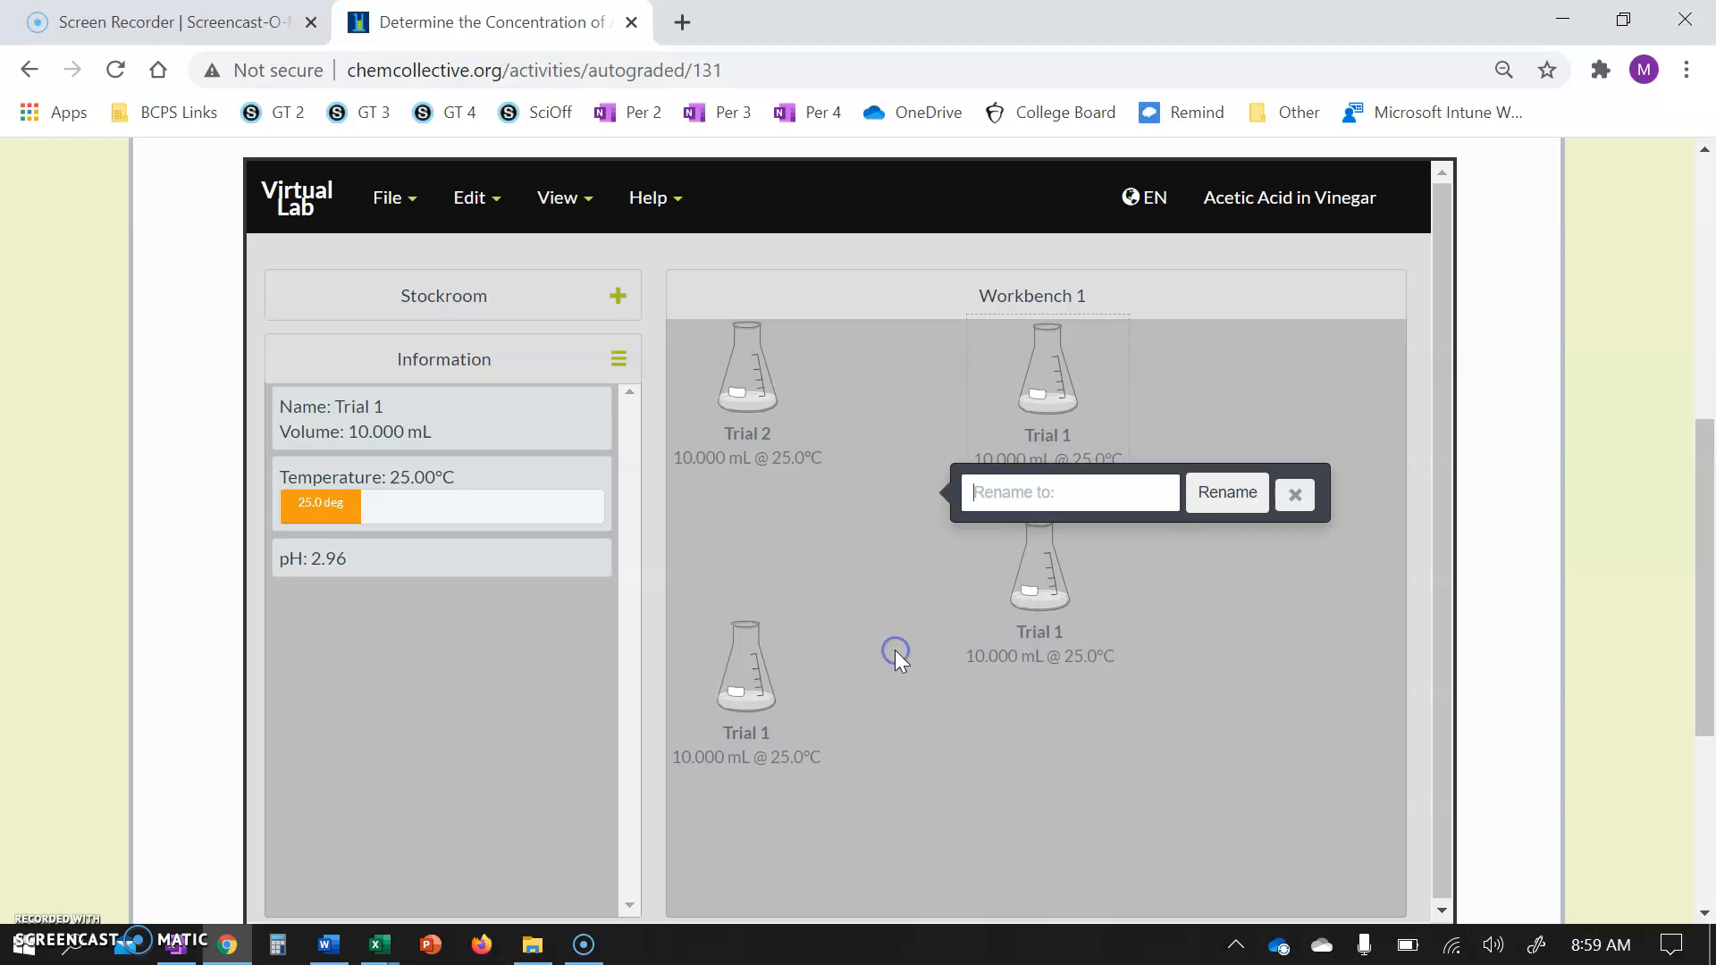
text(Trial 3)
click(1016, 653)
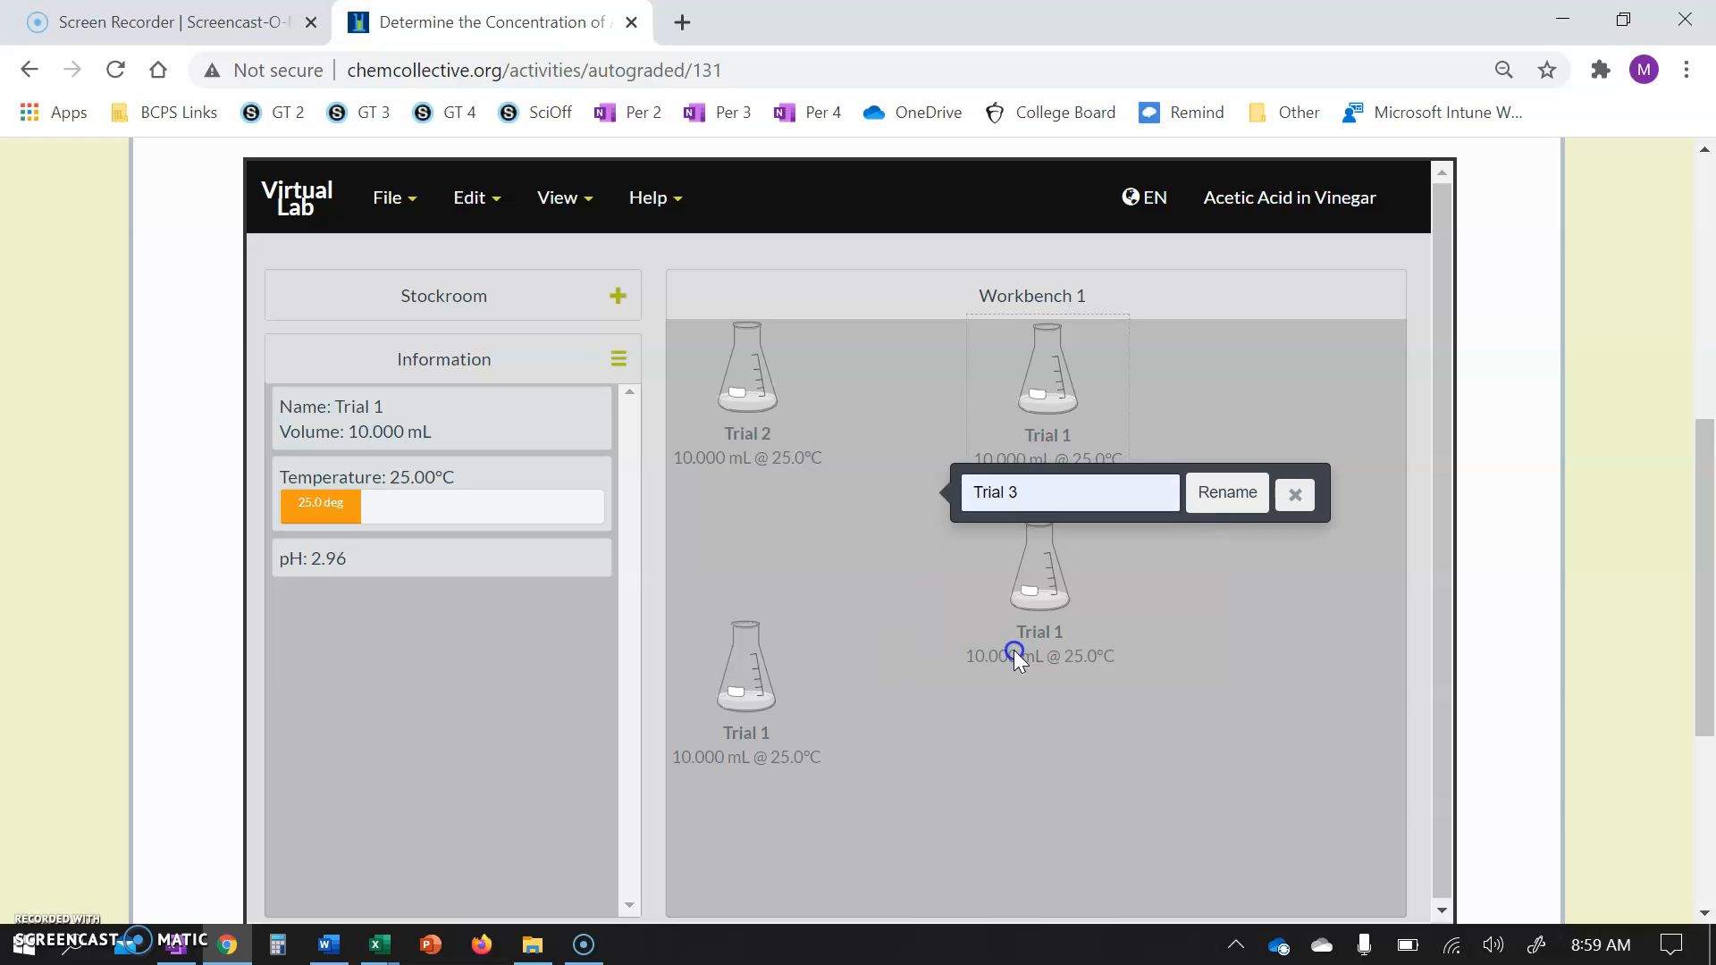
click(1239, 501)
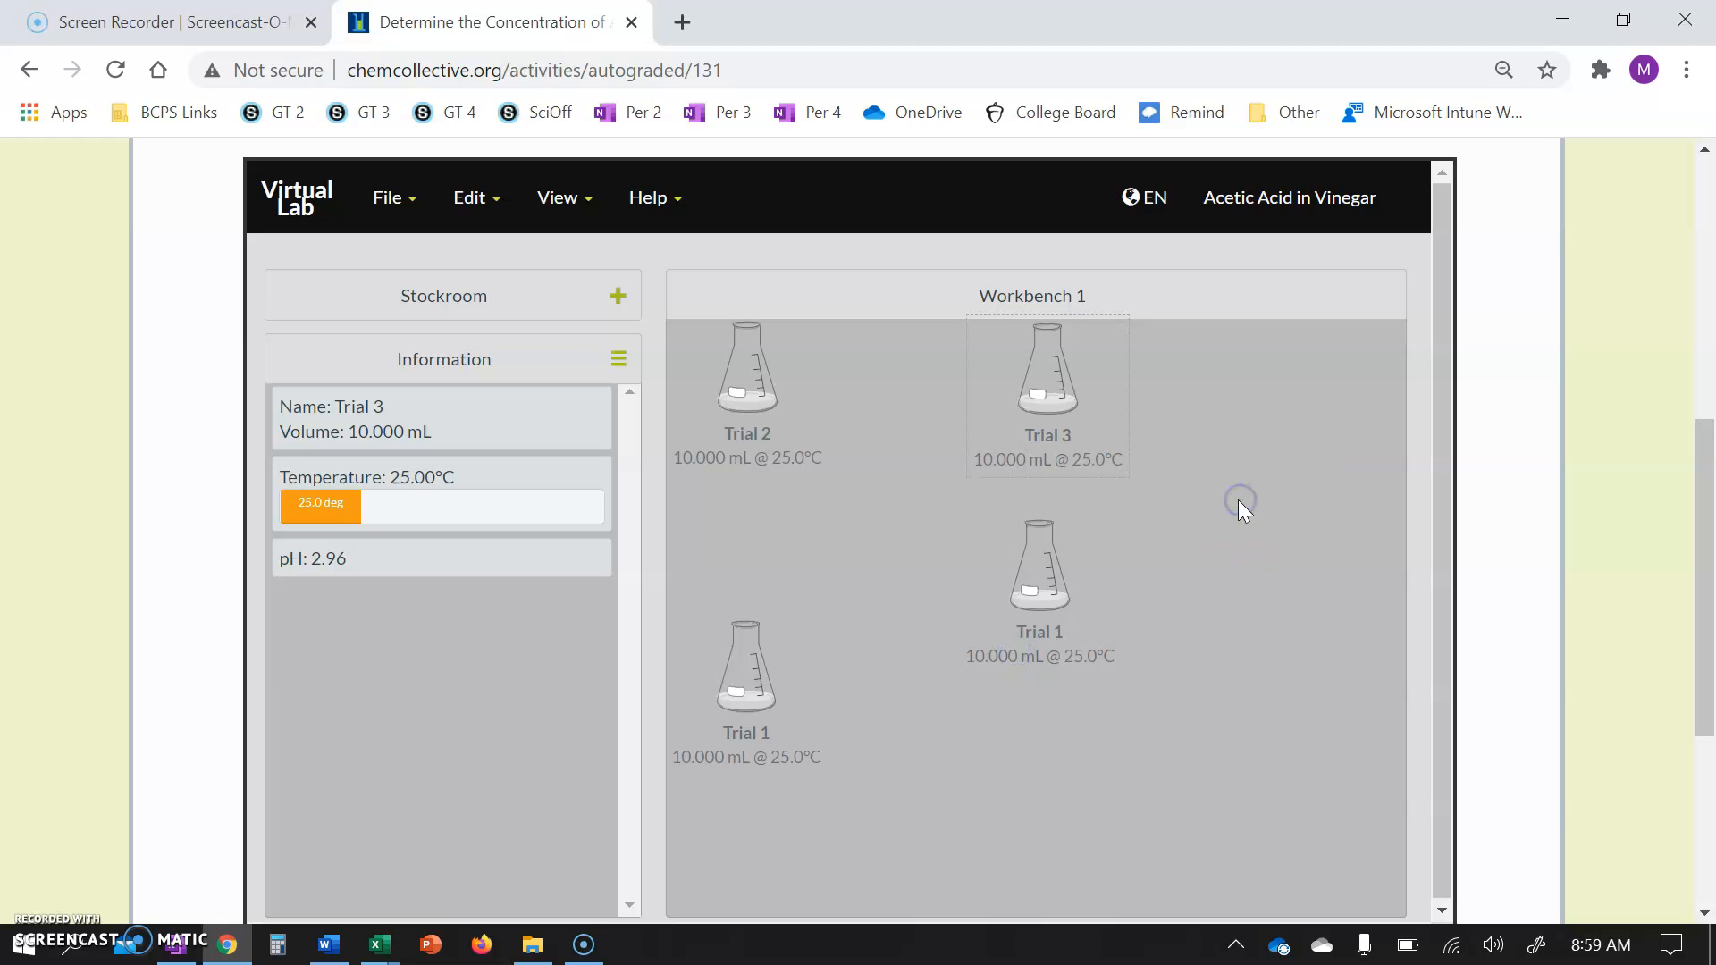
Rename the lower-left duplicate flask to Trial 4.
click(767, 731)
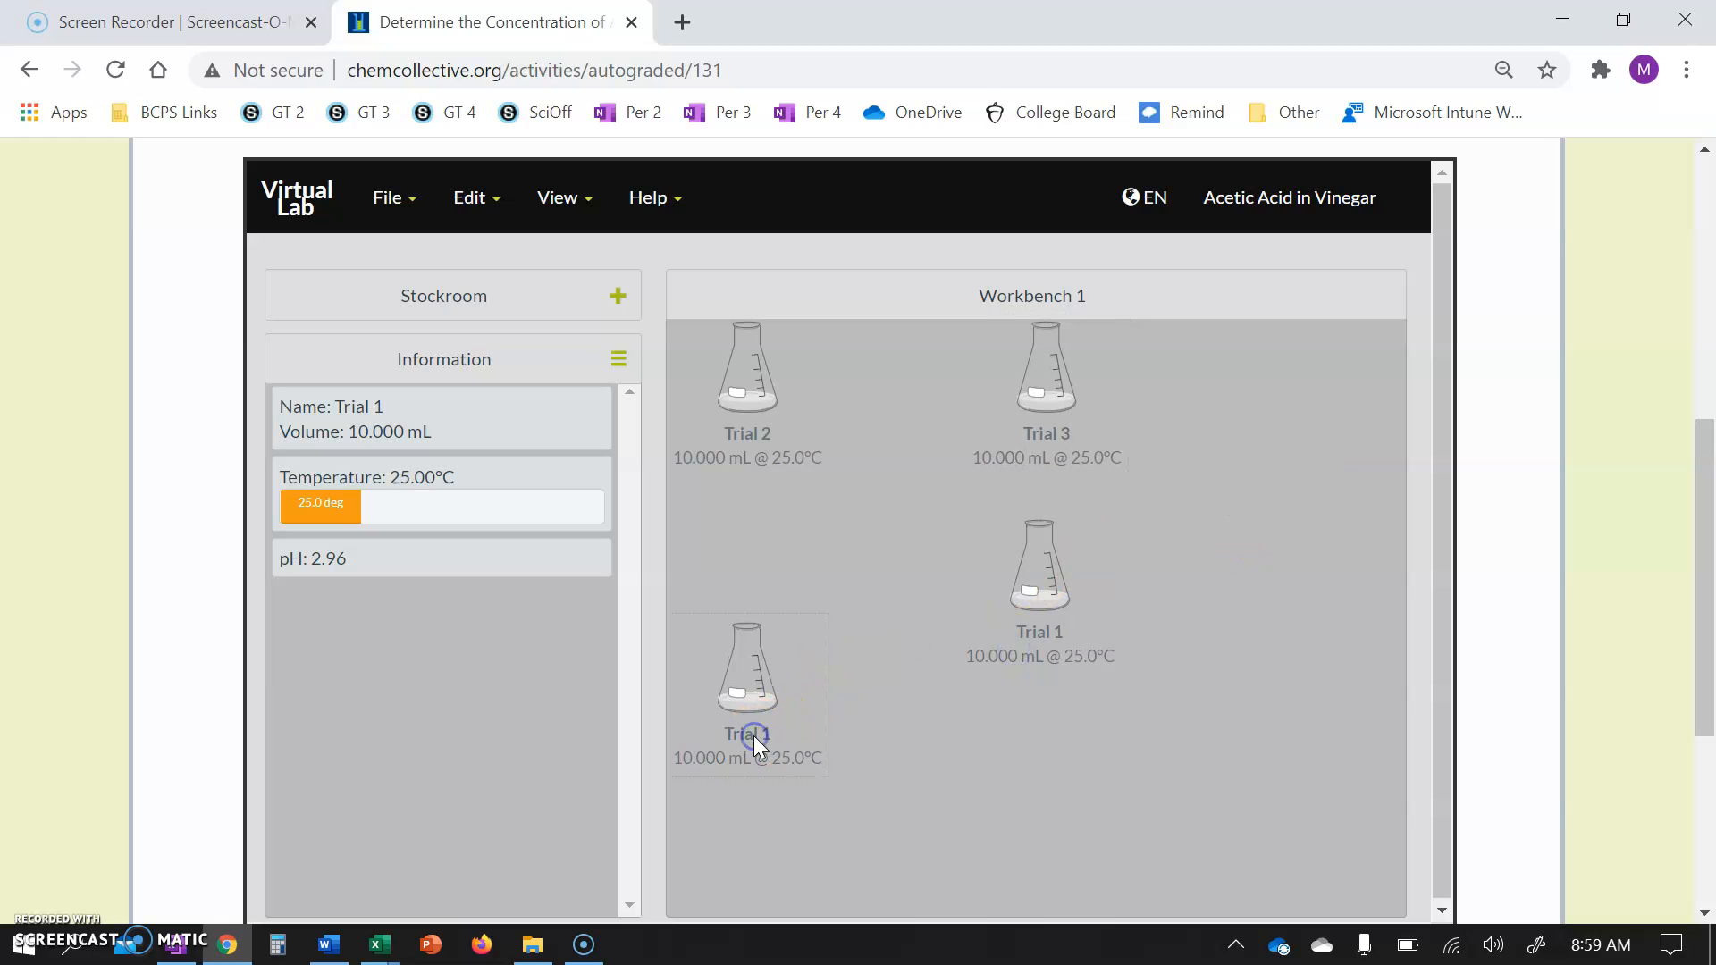
right_click(767, 731)
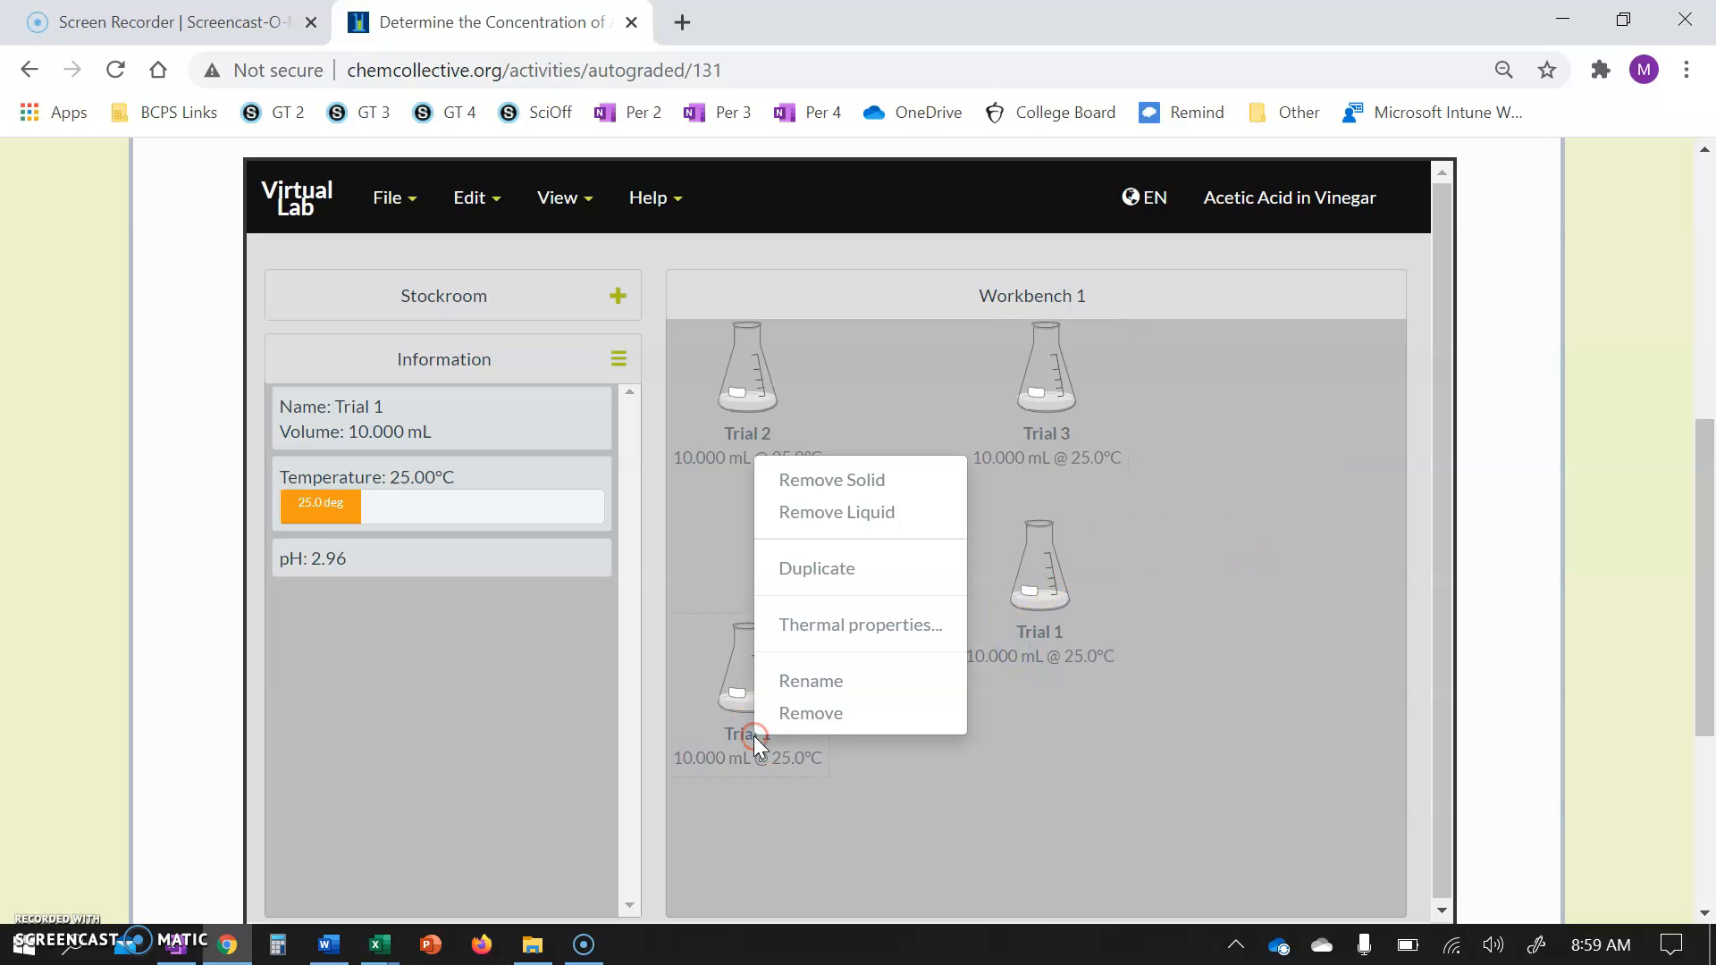
click(827, 682)
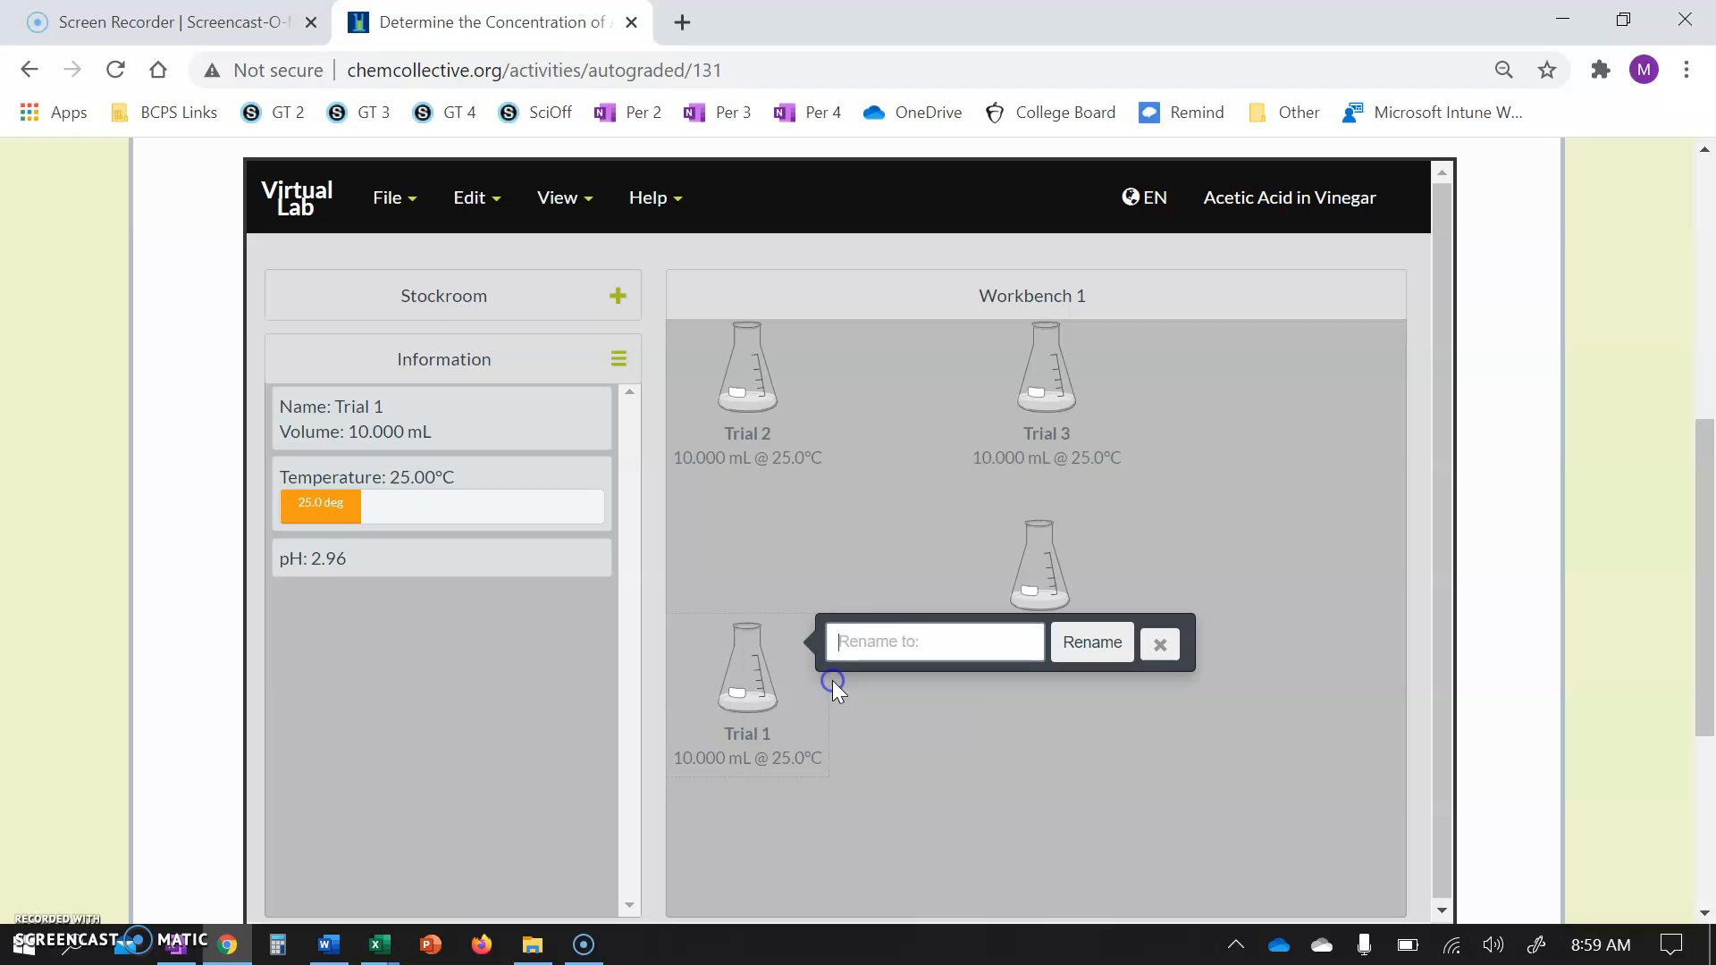
click(894, 632)
click(867, 847)
click(1099, 663)
Line up Trials 2, 3 and 4 in a column along the workbench's right edge and move Trial 1 lower.
click(735, 367)
drag(758, 402, 1386, 394)
drag(1093, 398, 1355, 574)
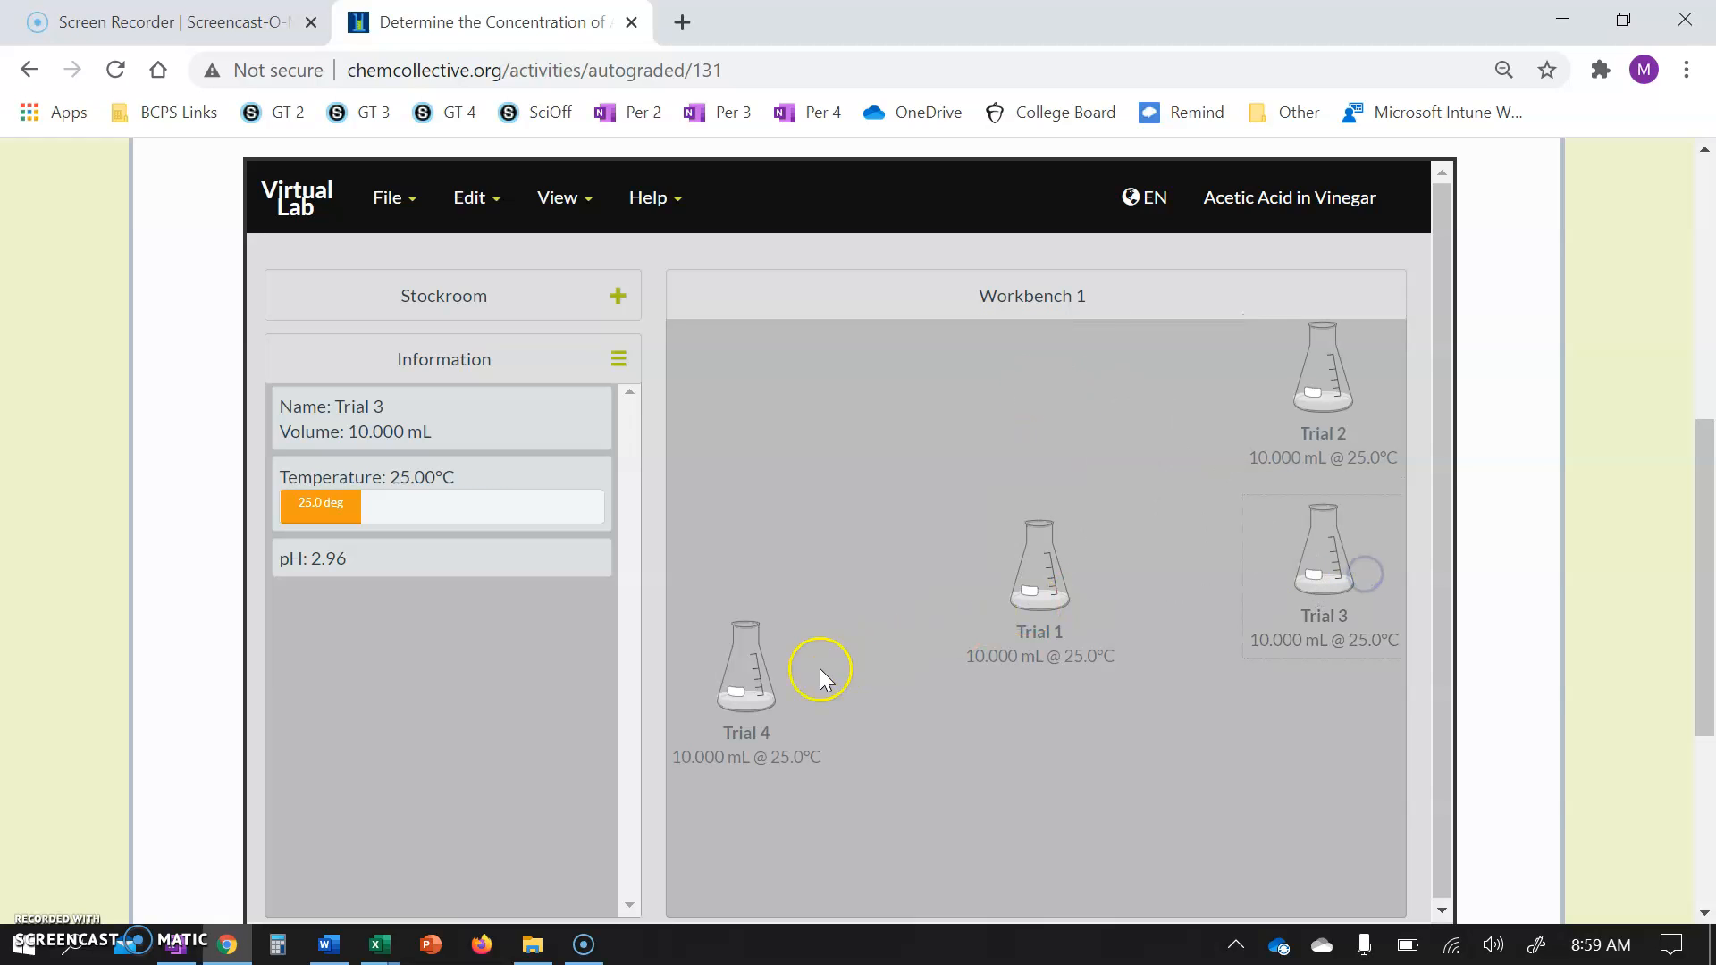
click(748, 690)
drag(748, 693, 1382, 737)
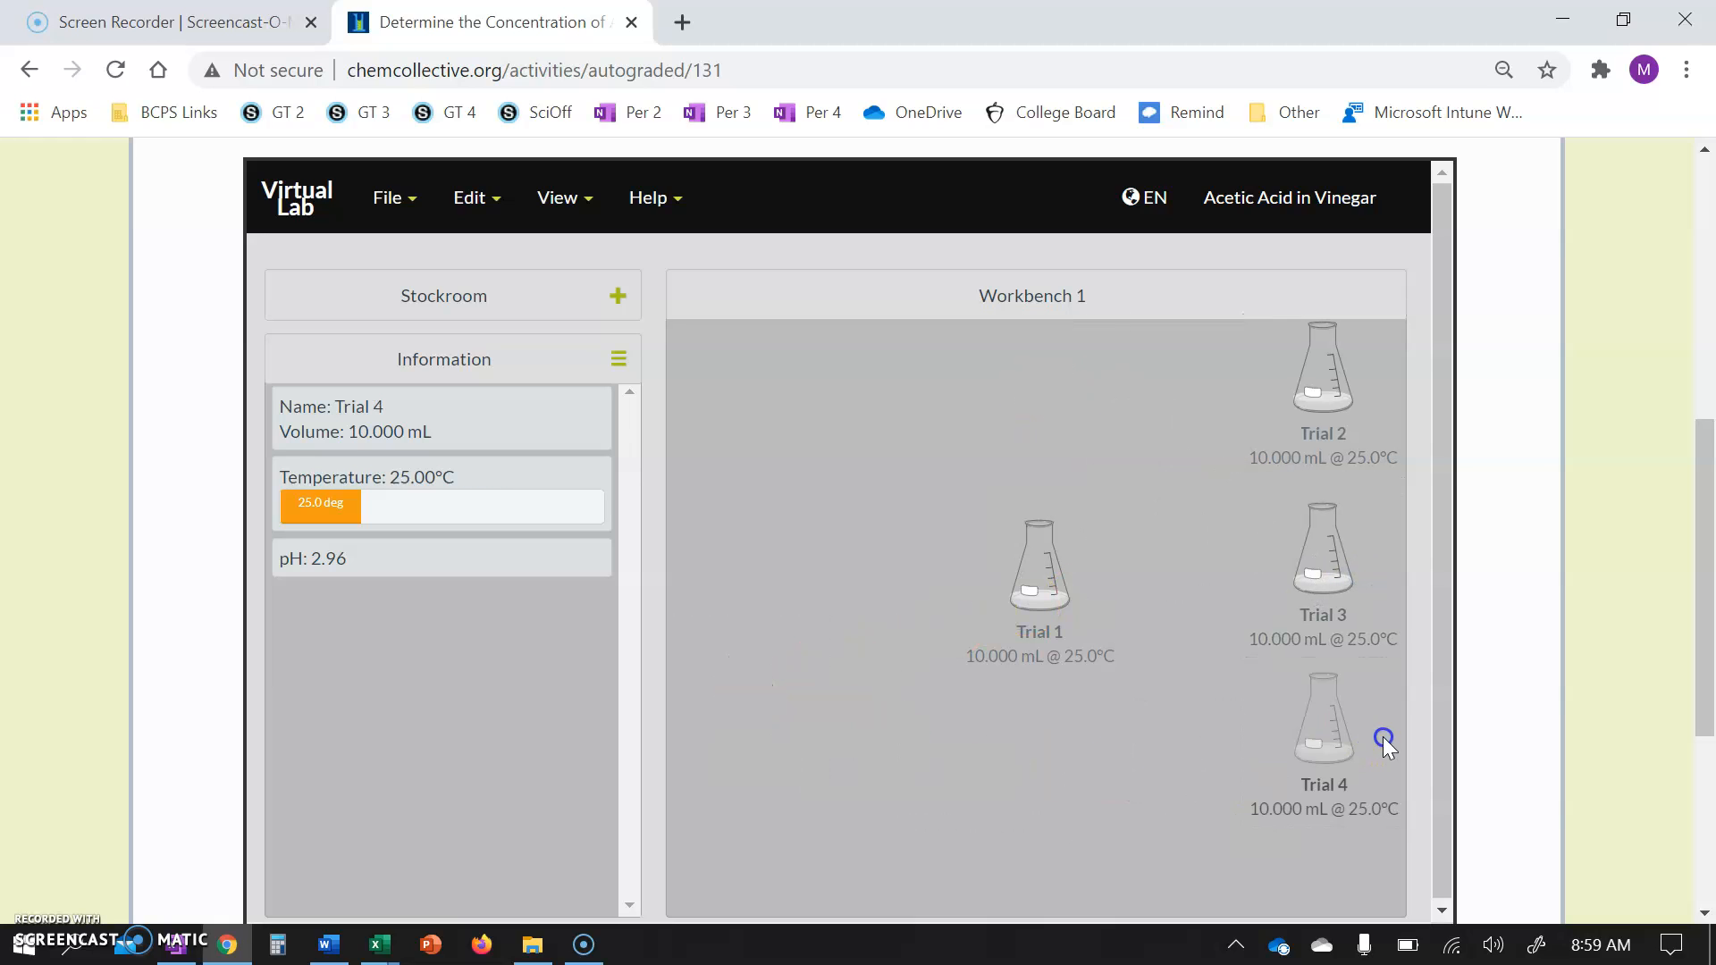
drag(1037, 583, 989, 711)
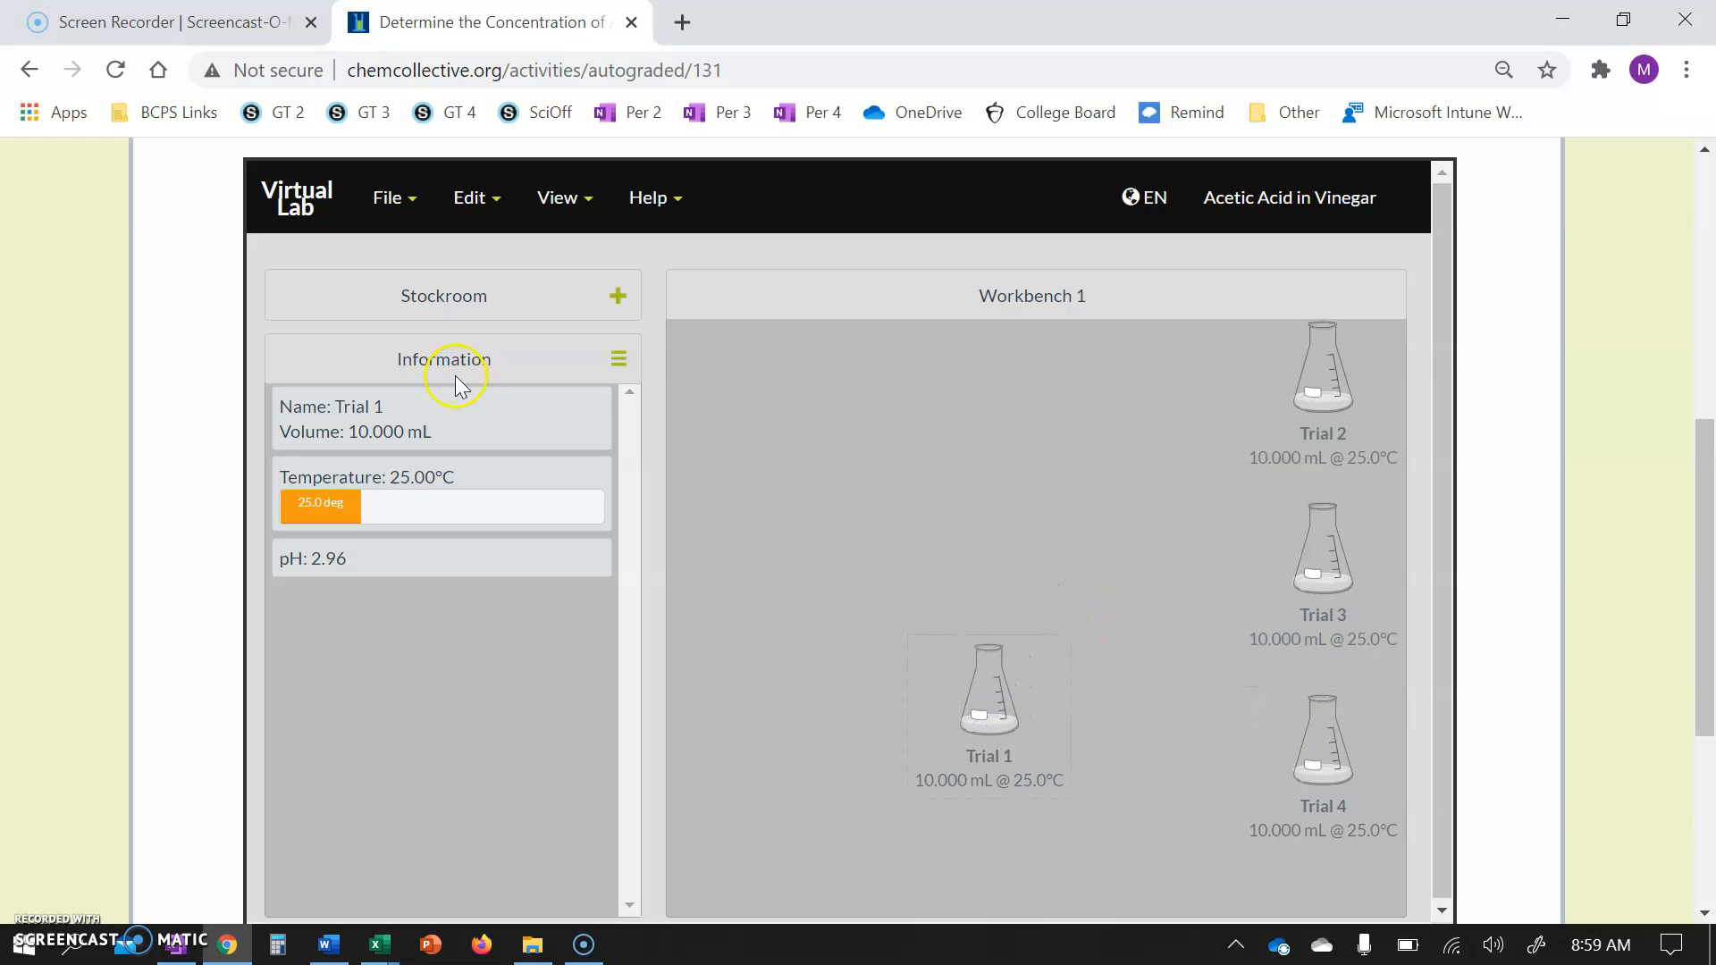
Add a 50 mL Burette from the stockroom's Other glassware to the workbench.
click(380, 299)
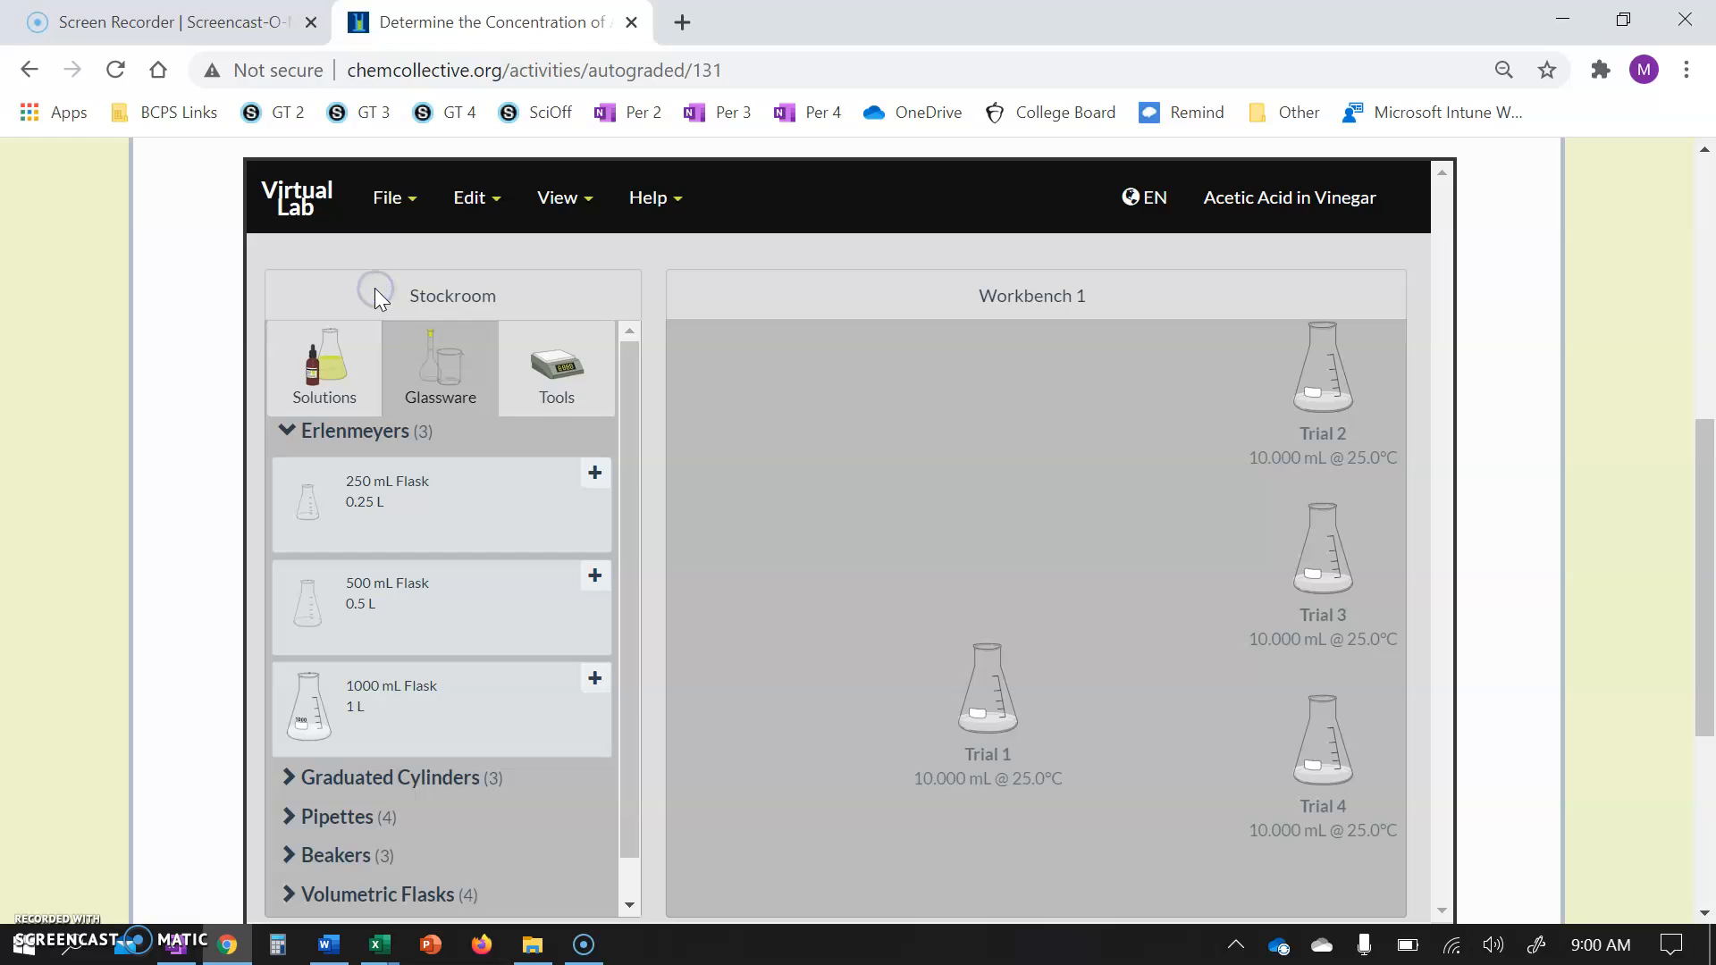
scroll(384, 715, down, 3)
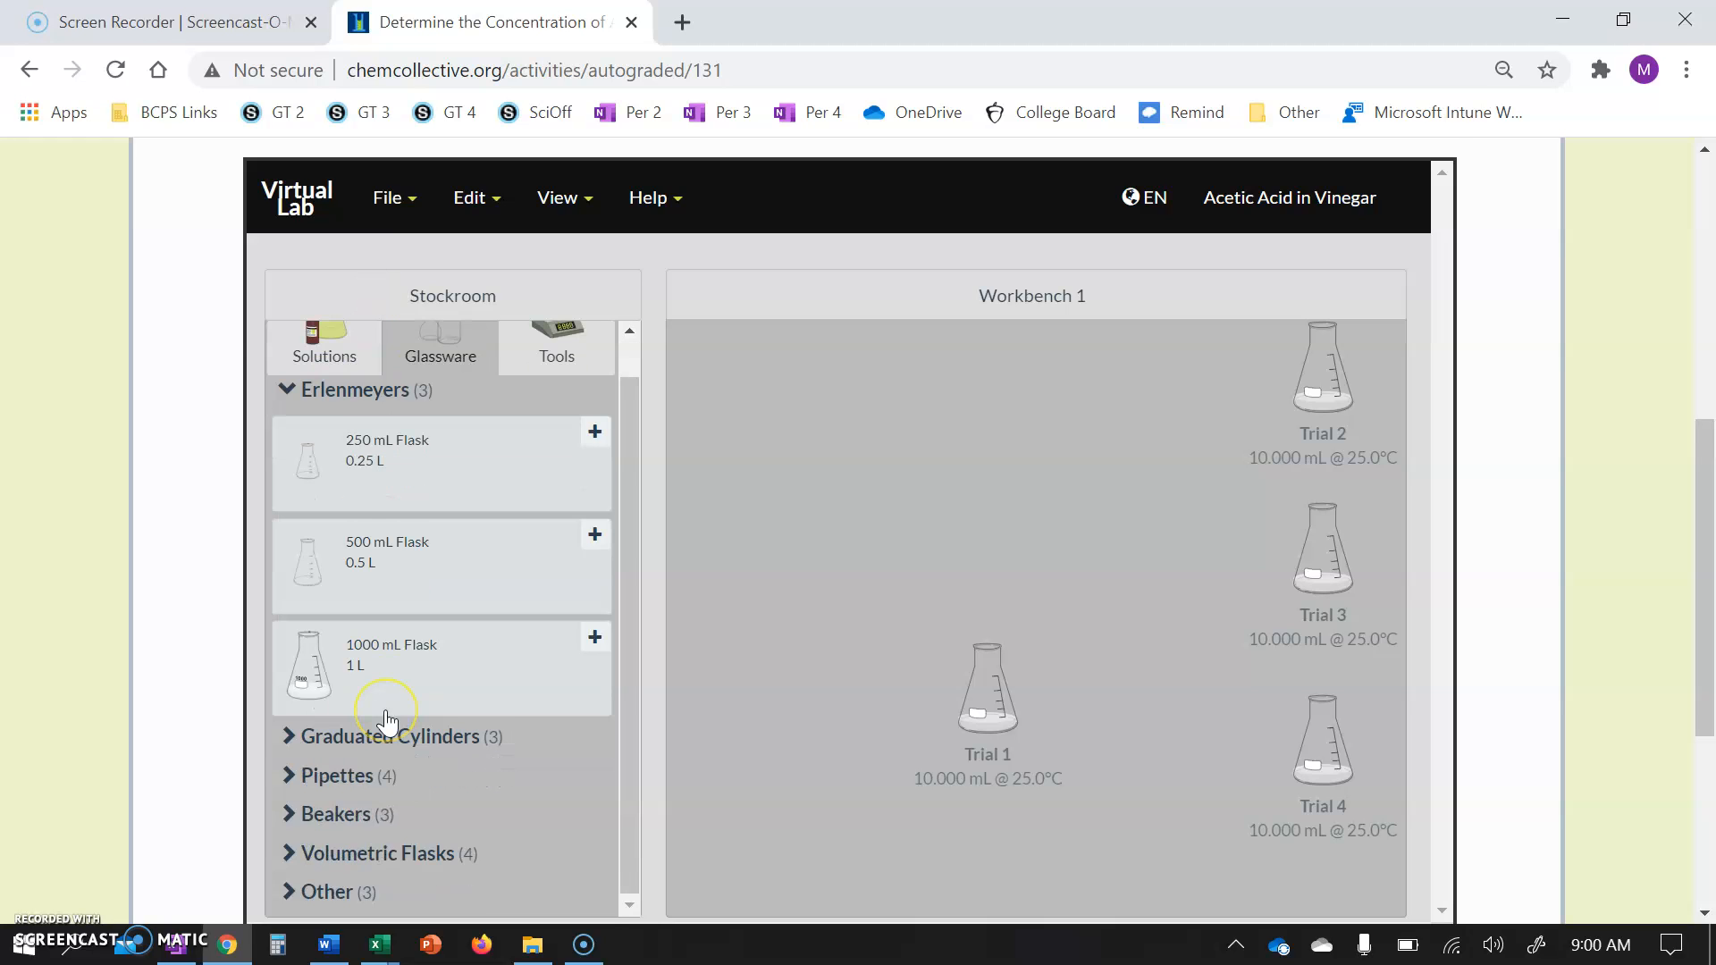
click(329, 785)
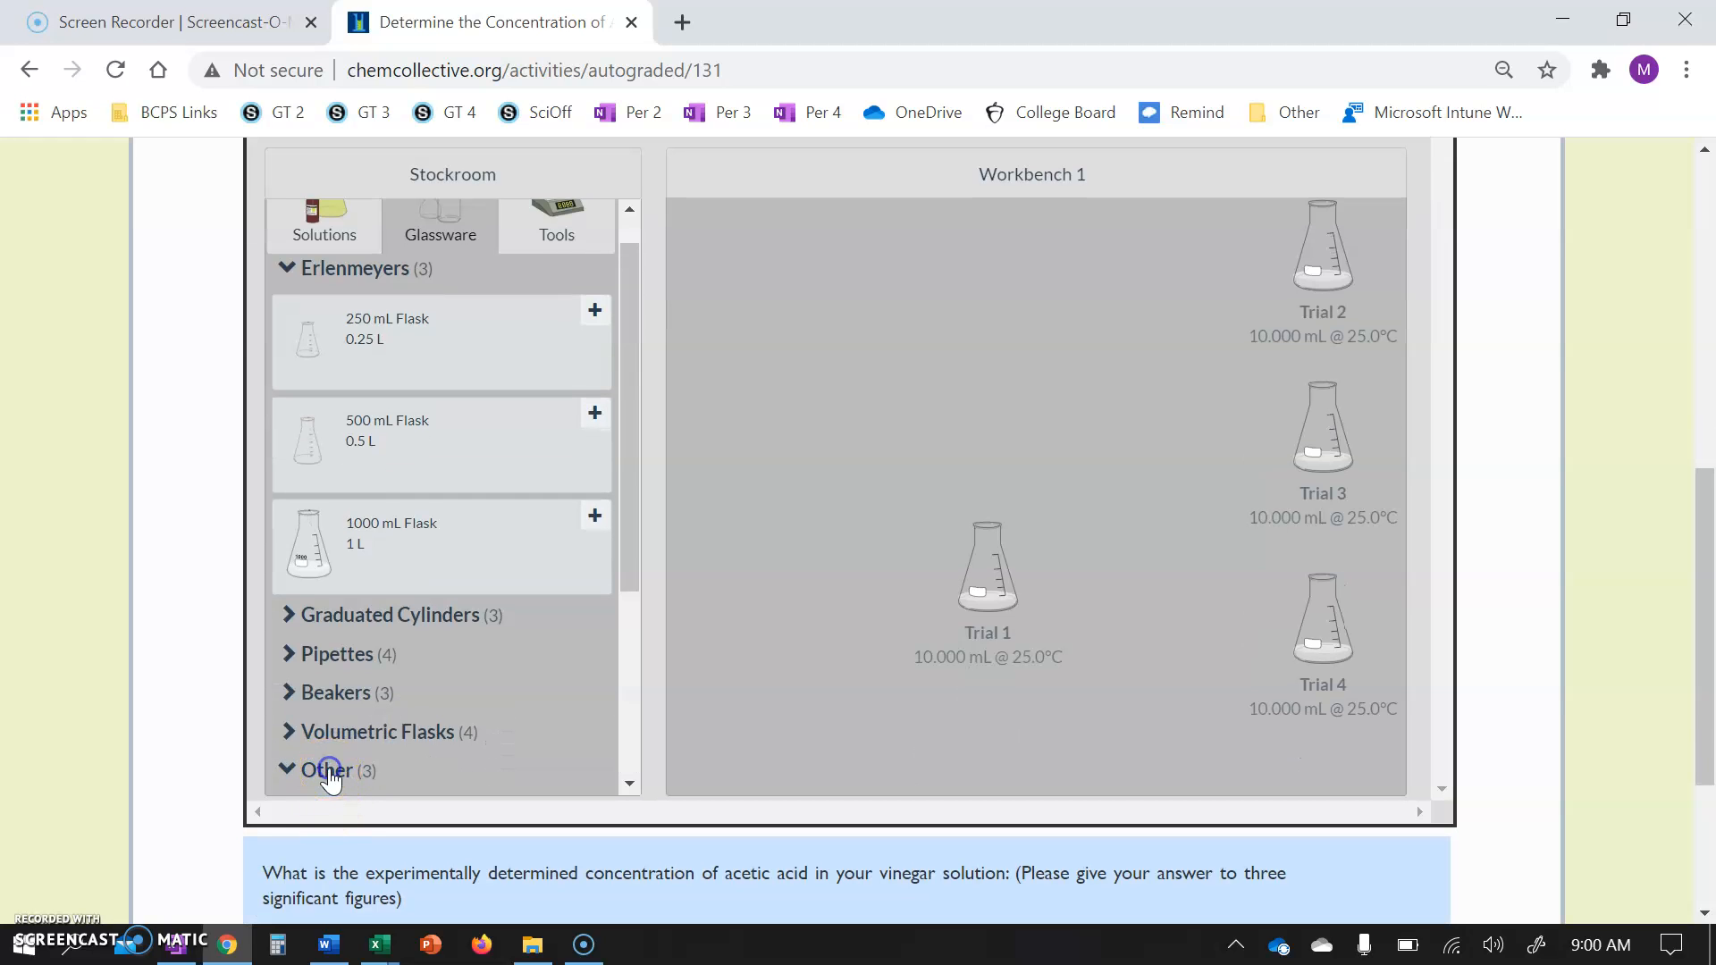
scroll(331, 778, down, 3)
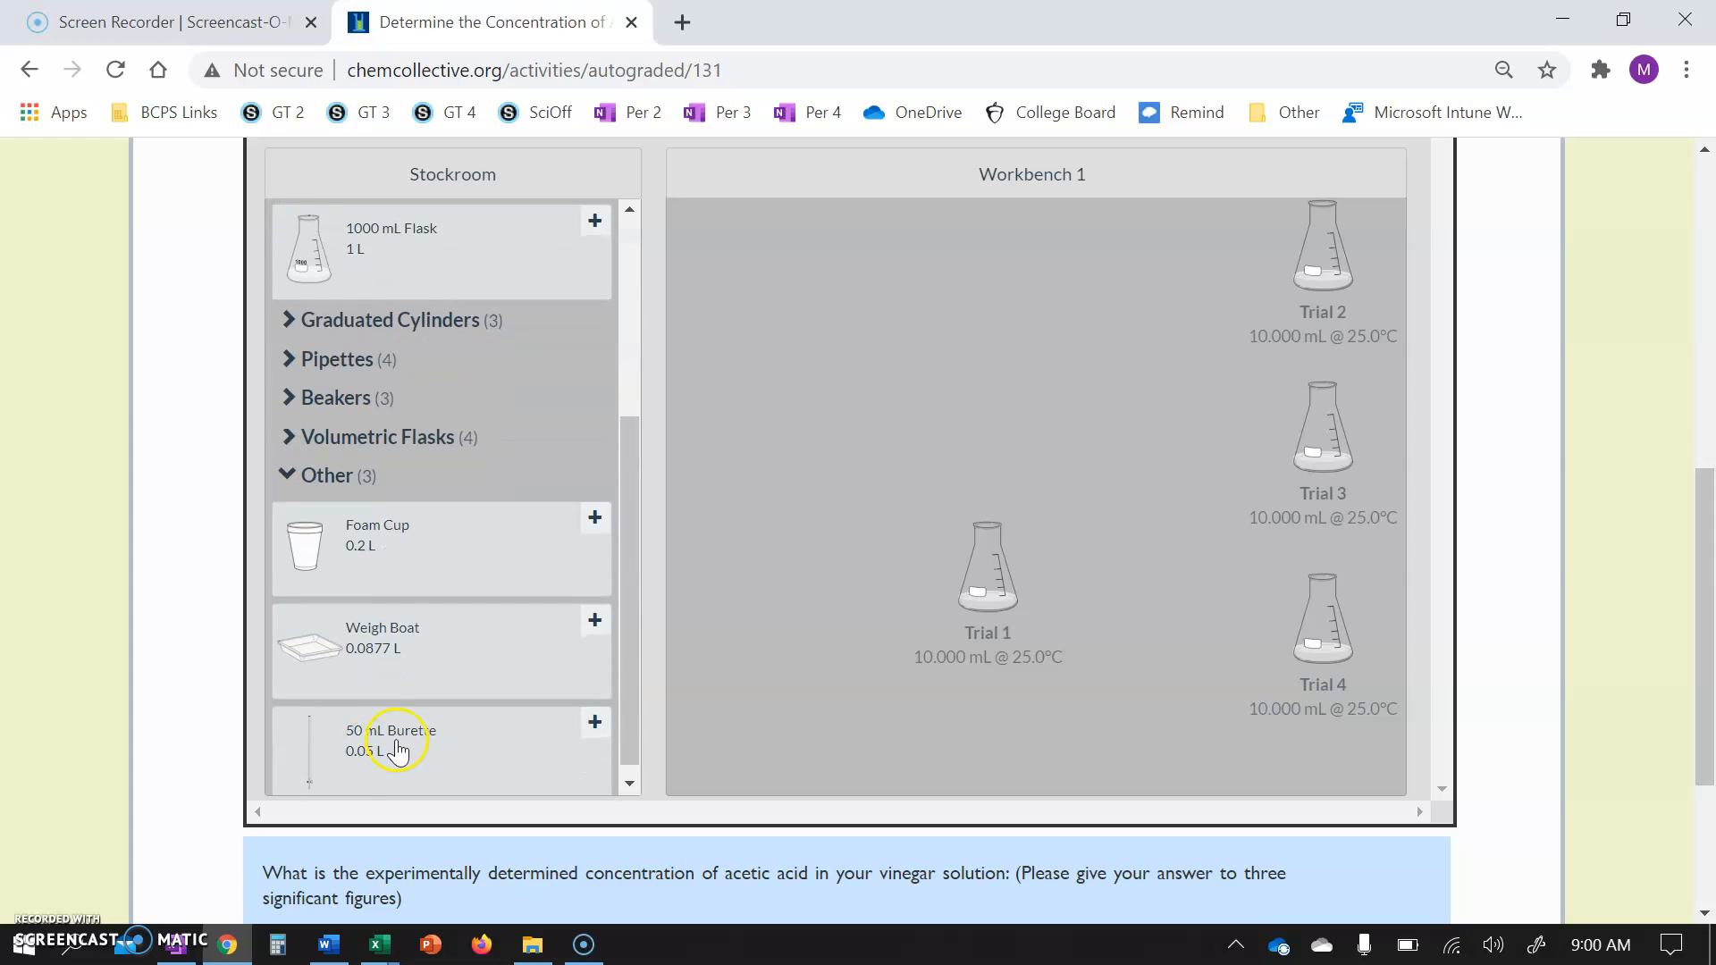
click(396, 742)
Add the 0.110 M NaOH solution from the stockroom to the workbench.
scroll(443, 493, up, 8)
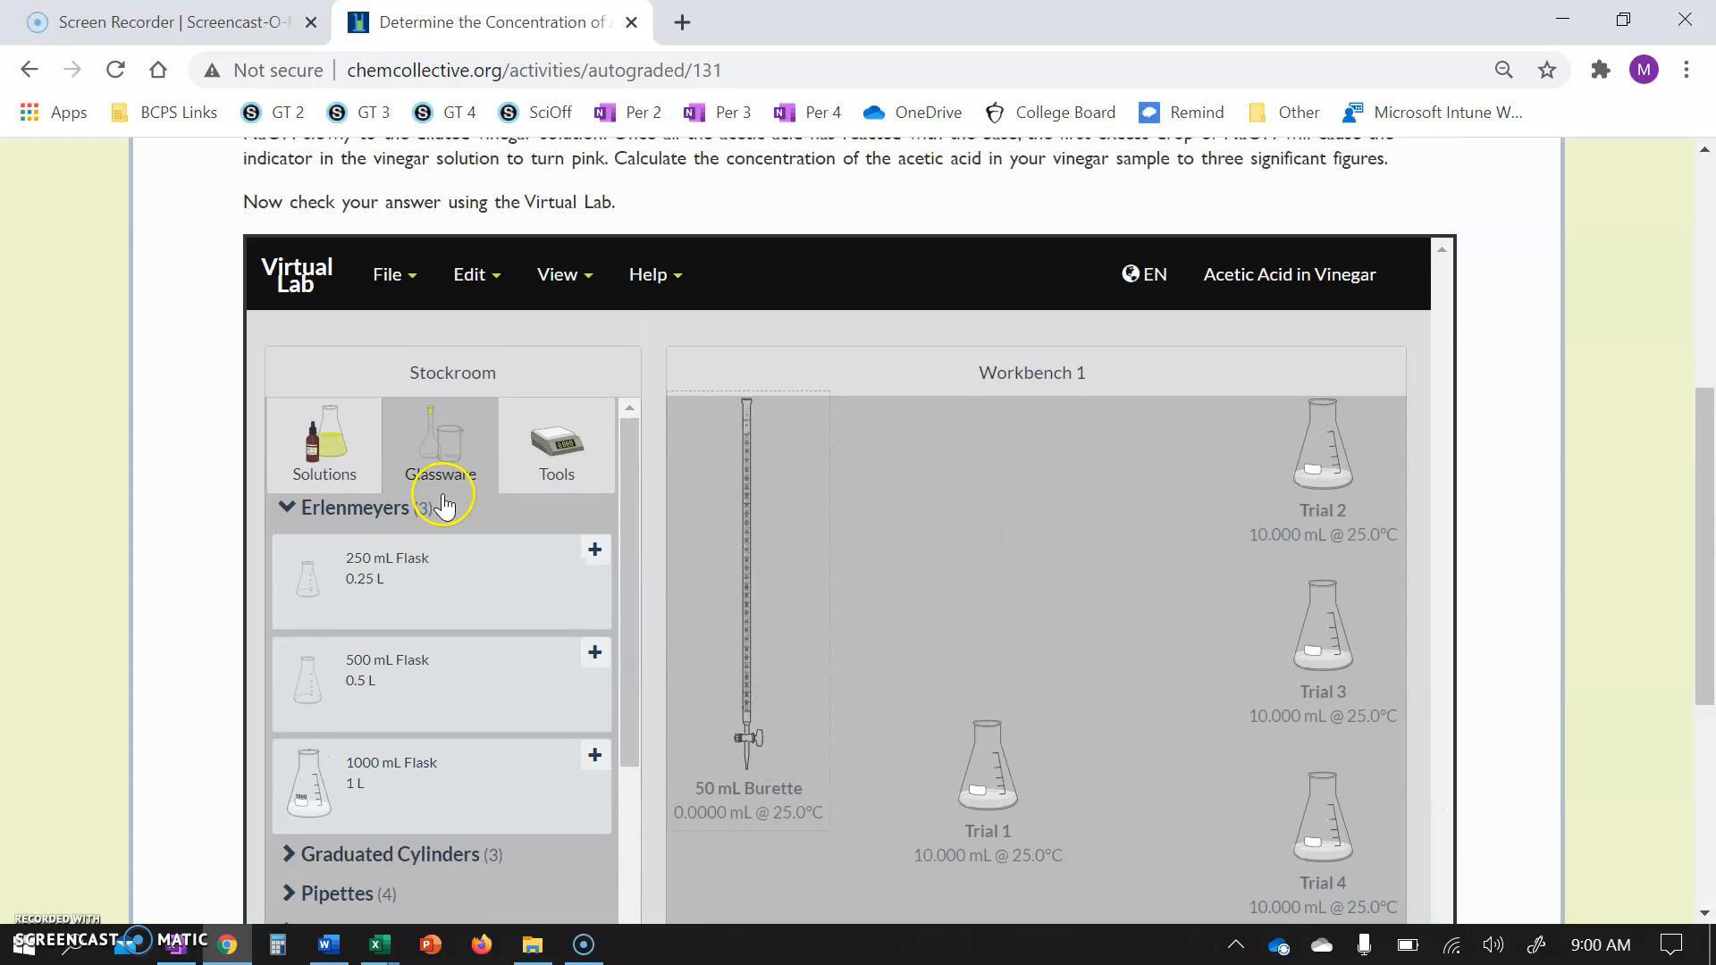
click(326, 523)
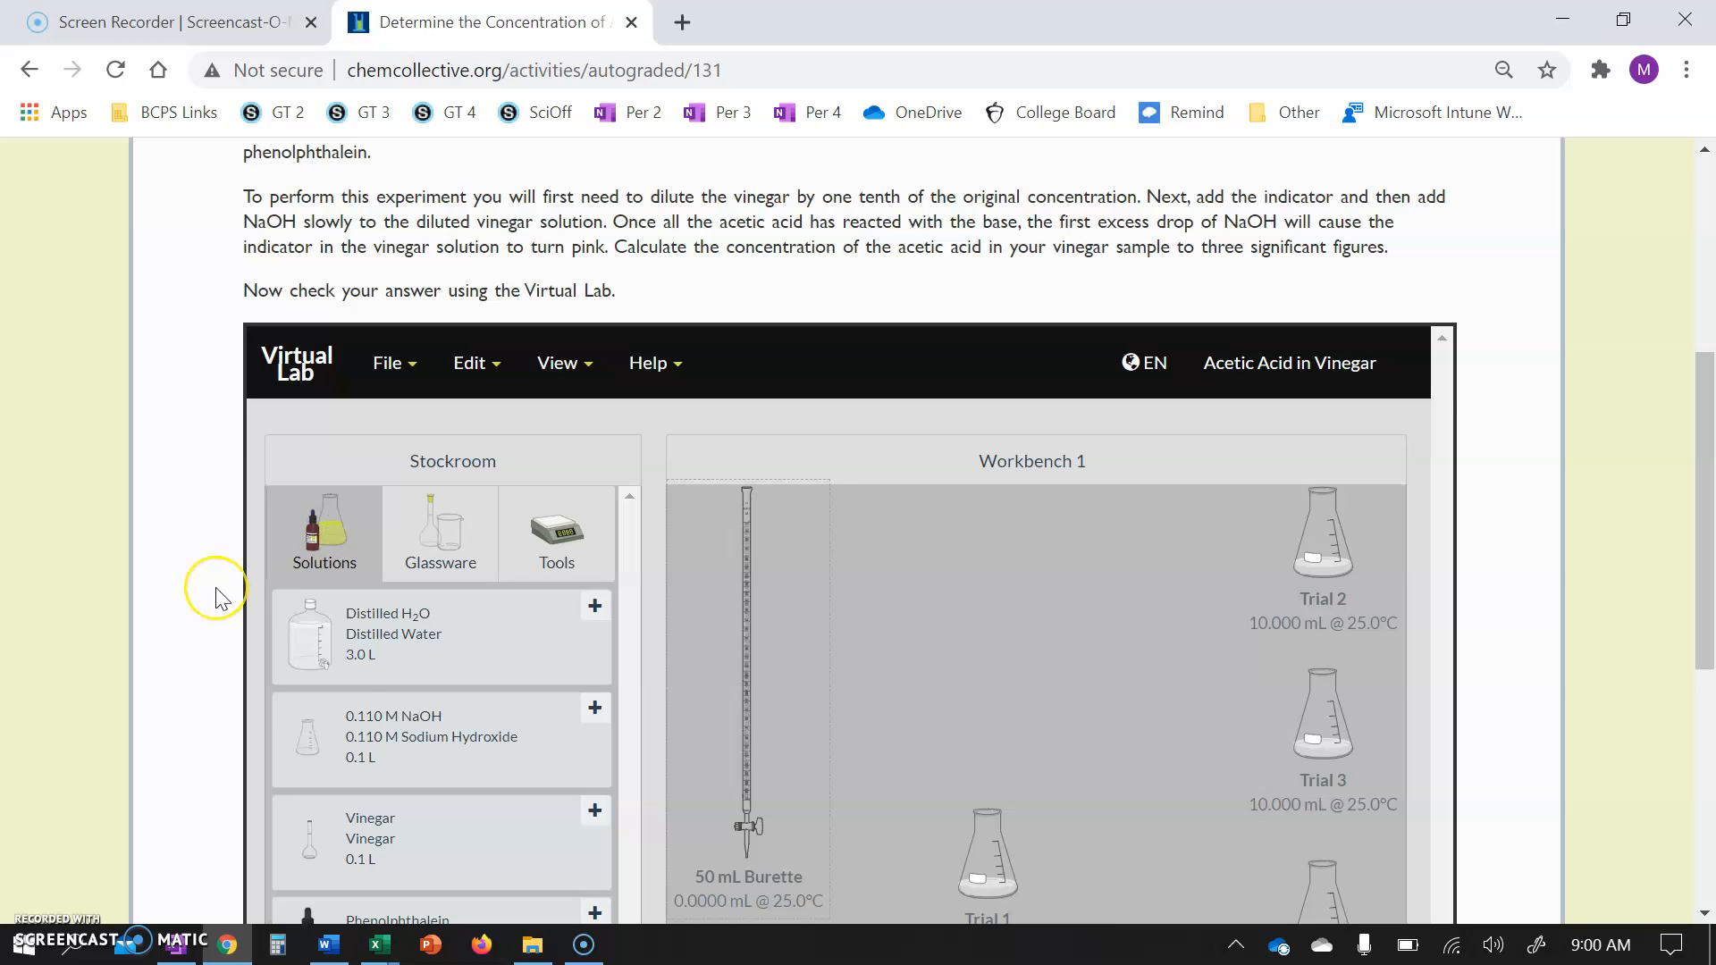
scroll(223, 595, down, 2)
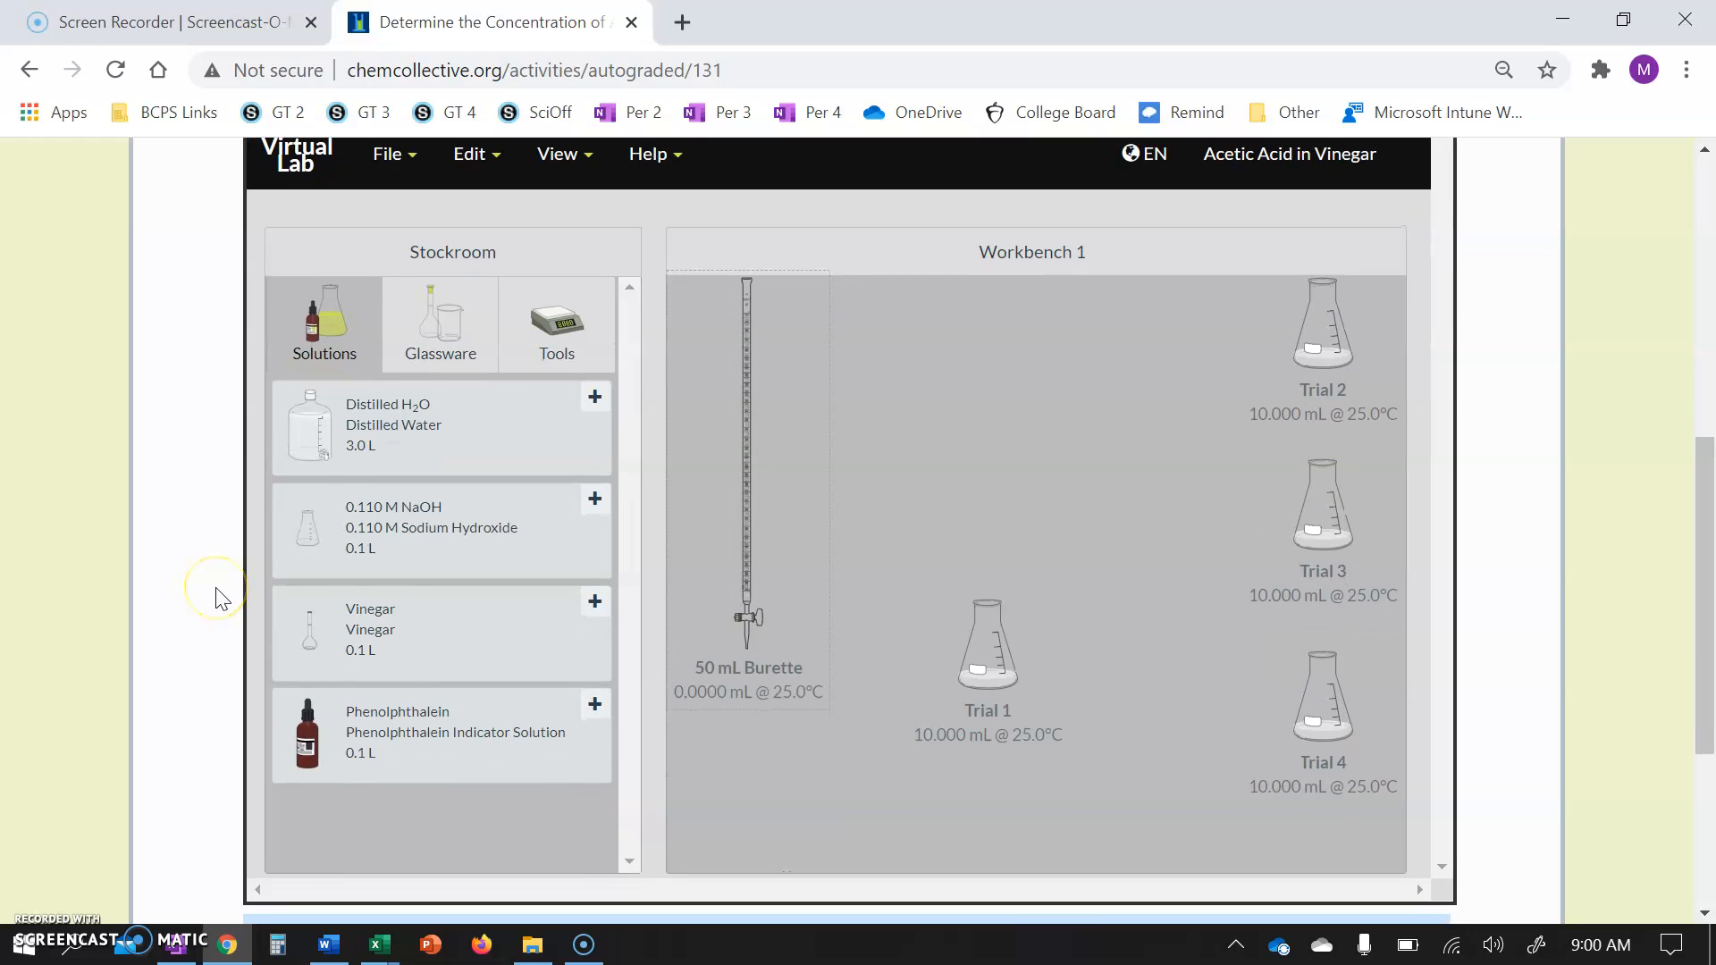
click(458, 510)
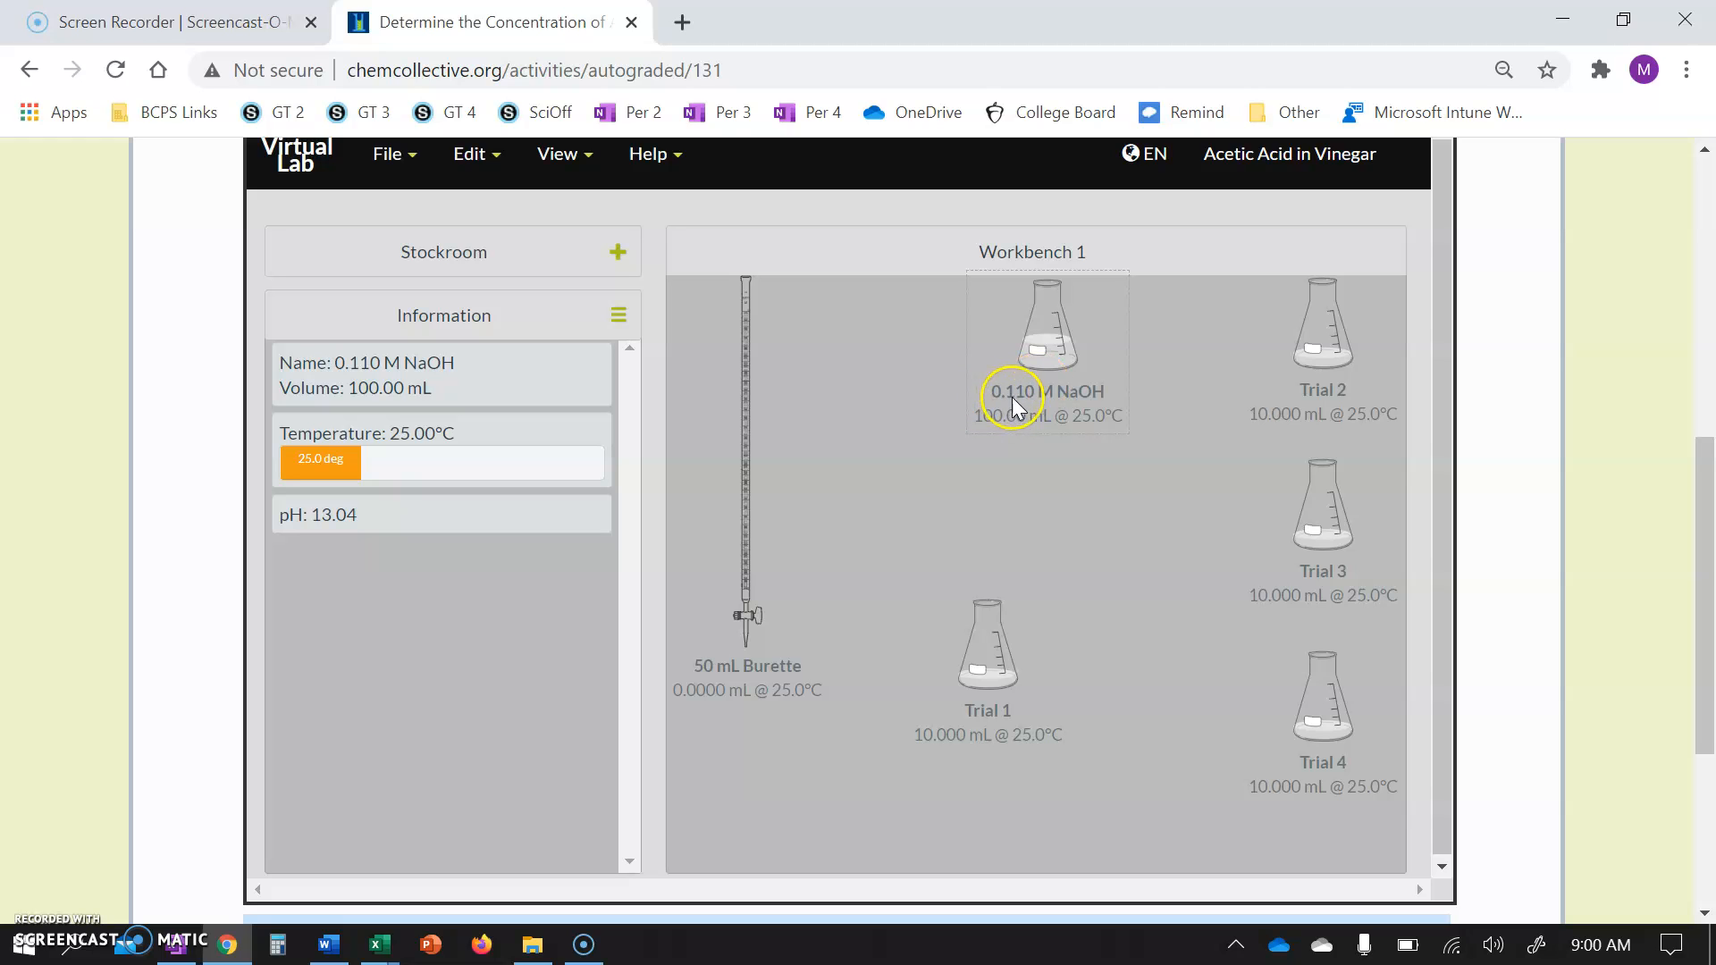
Pour 50 mL of the 0.110 M NaOH into the 50 mL burette.
drag(1049, 351, 761, 454)
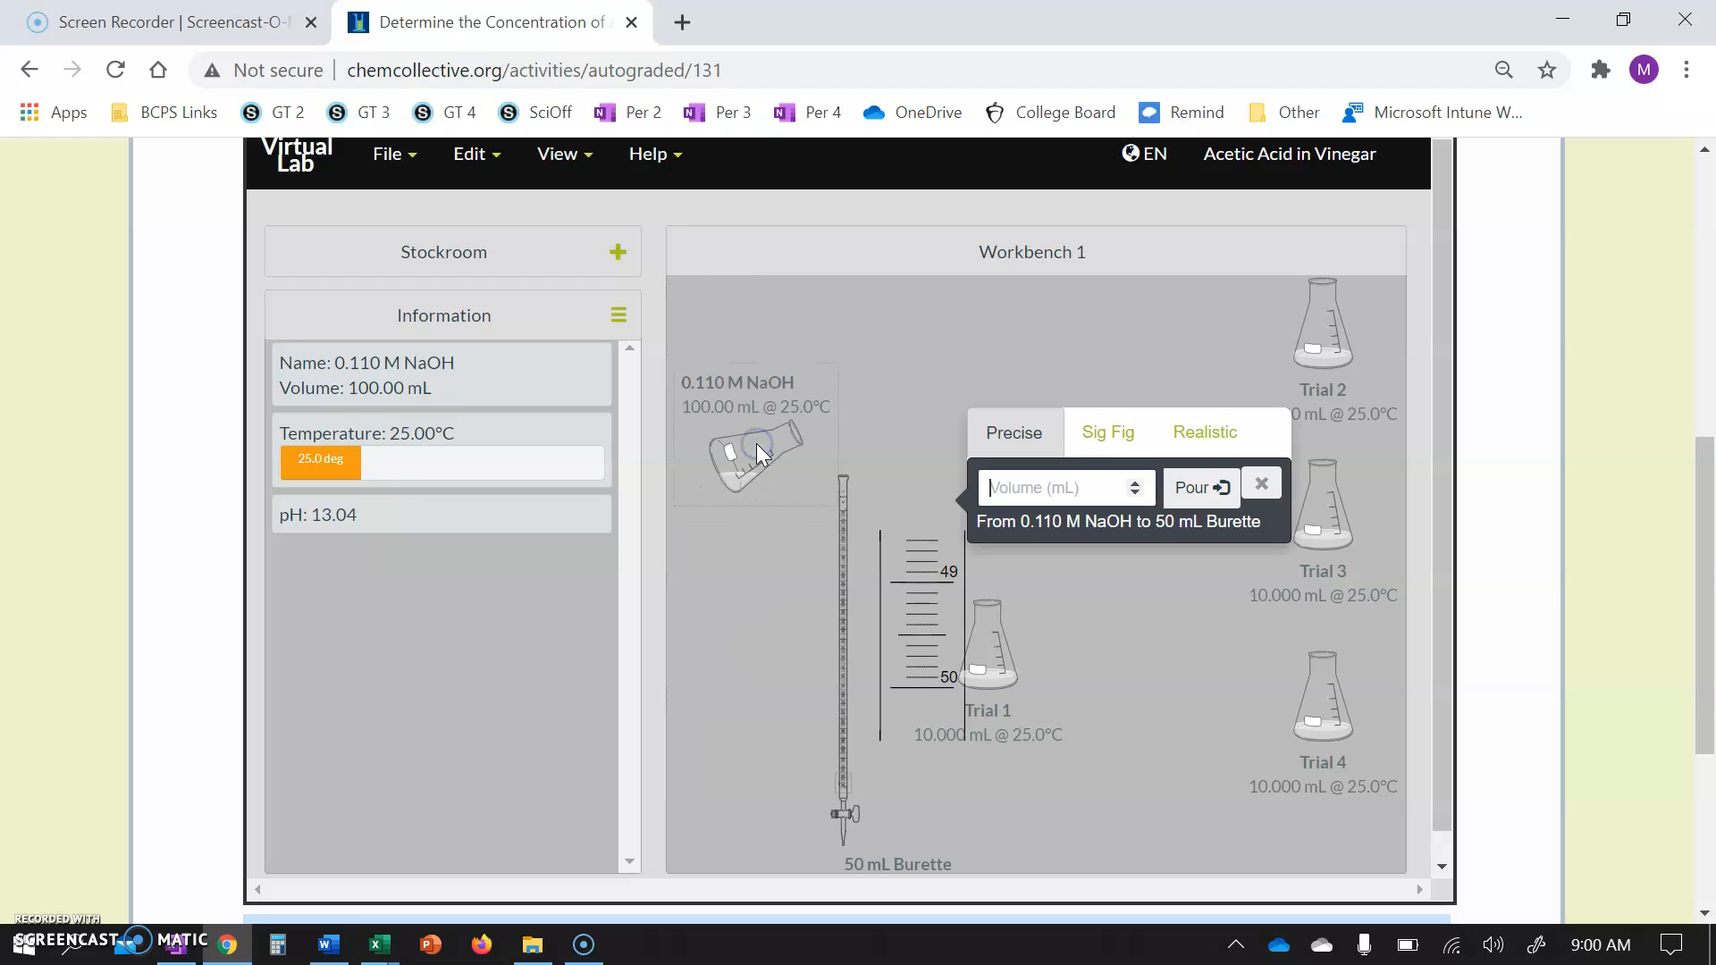
text(50)
click(1207, 497)
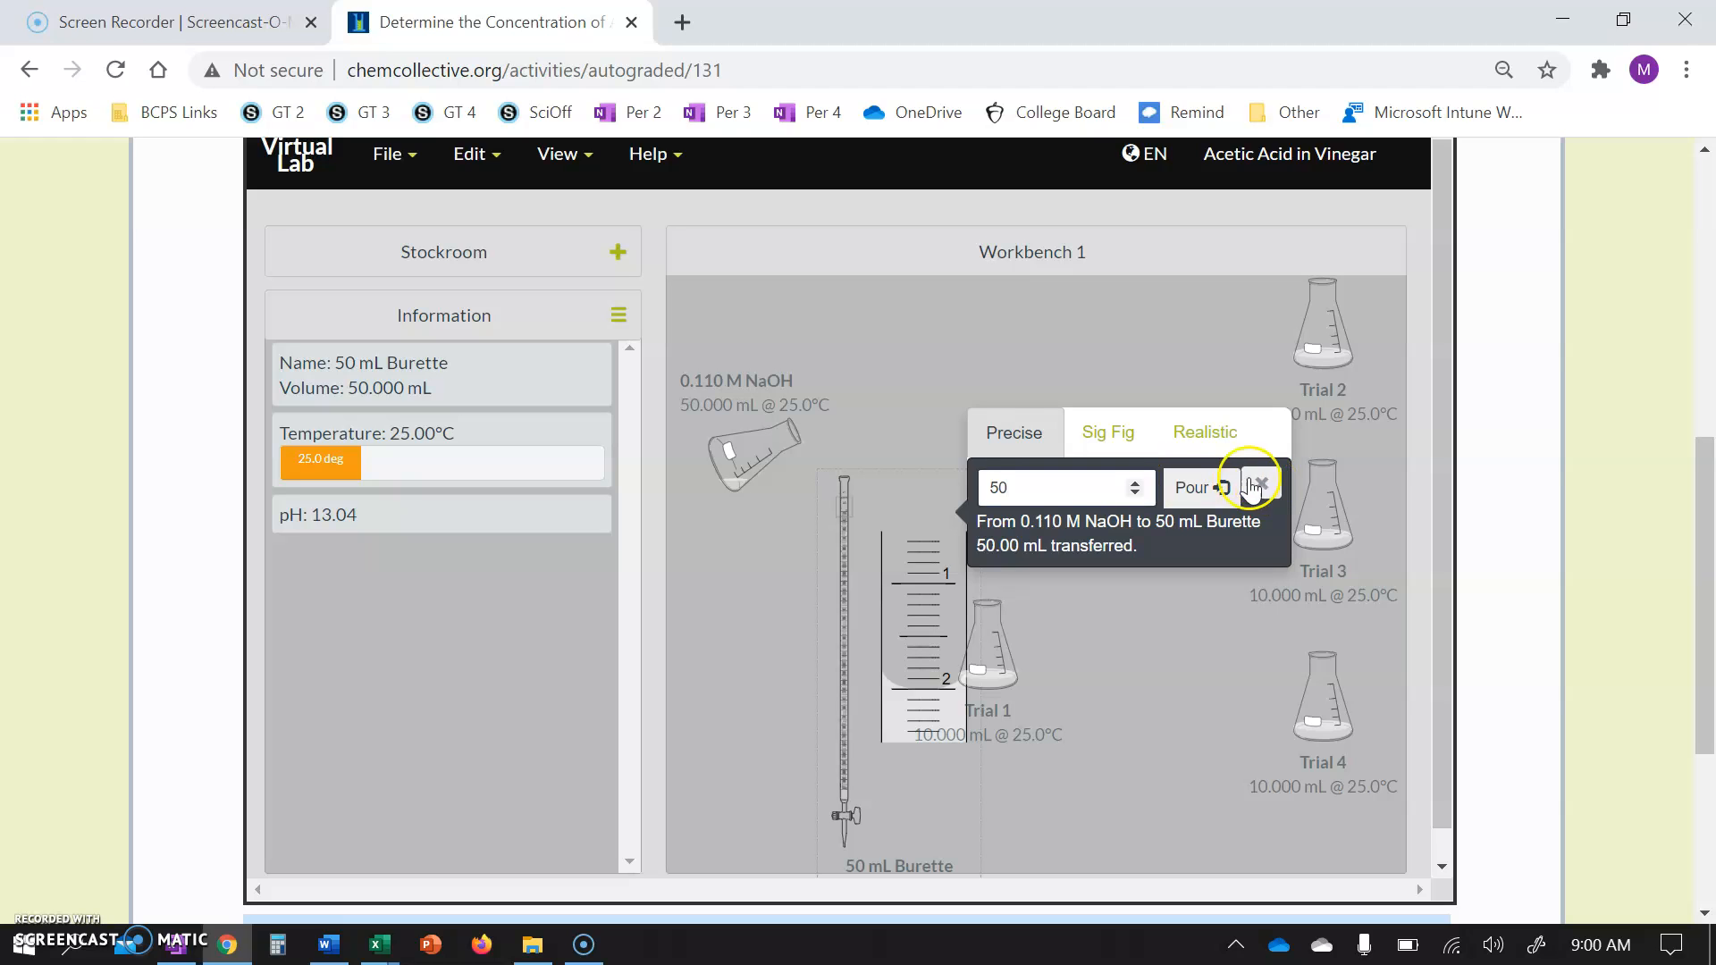
click(911, 332)
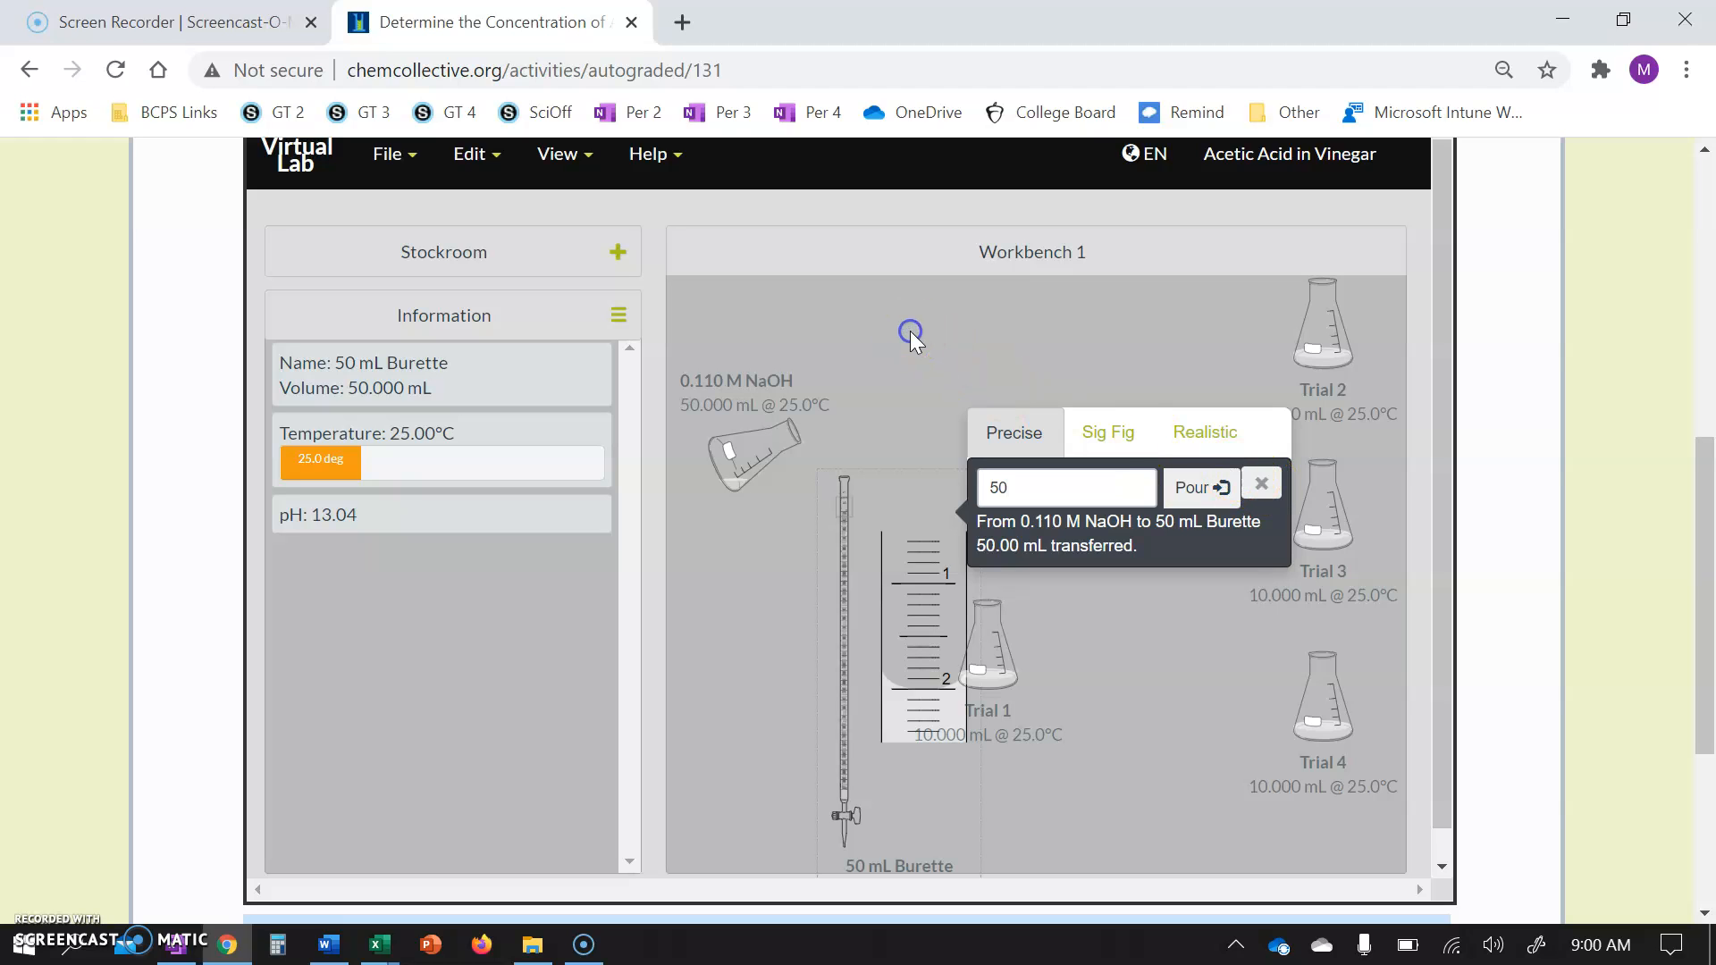
click(1262, 484)
Remove the NaOH flask from the workbench.
click(761, 455)
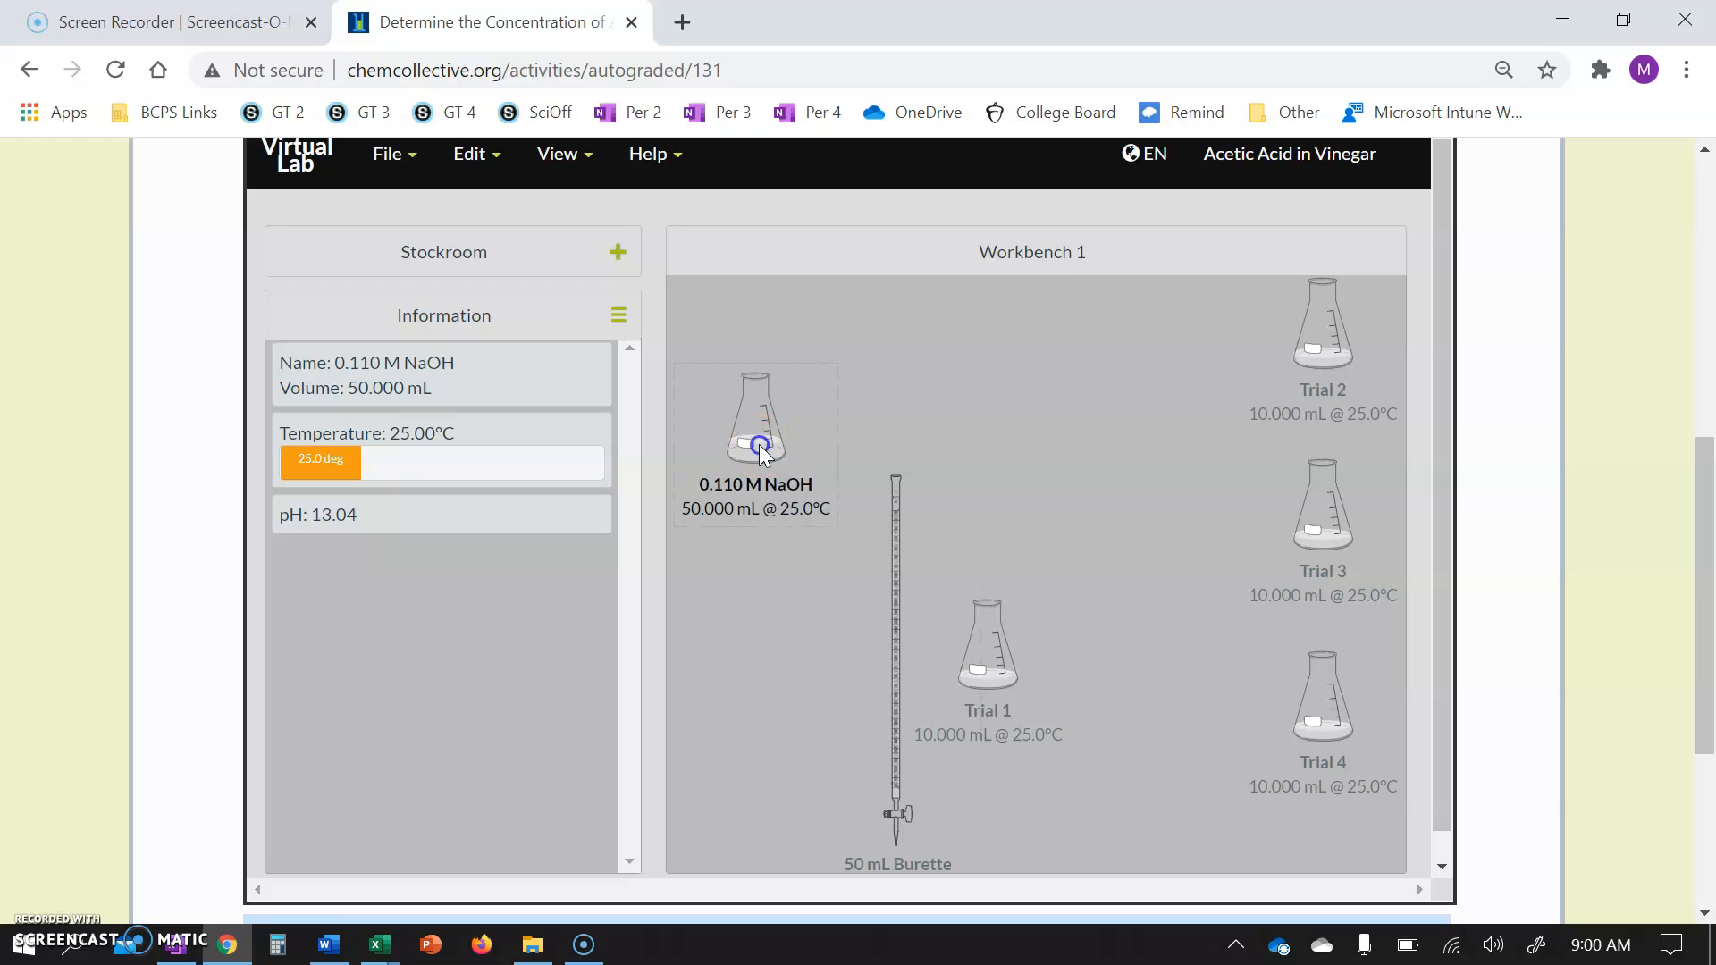
click(334, 356)
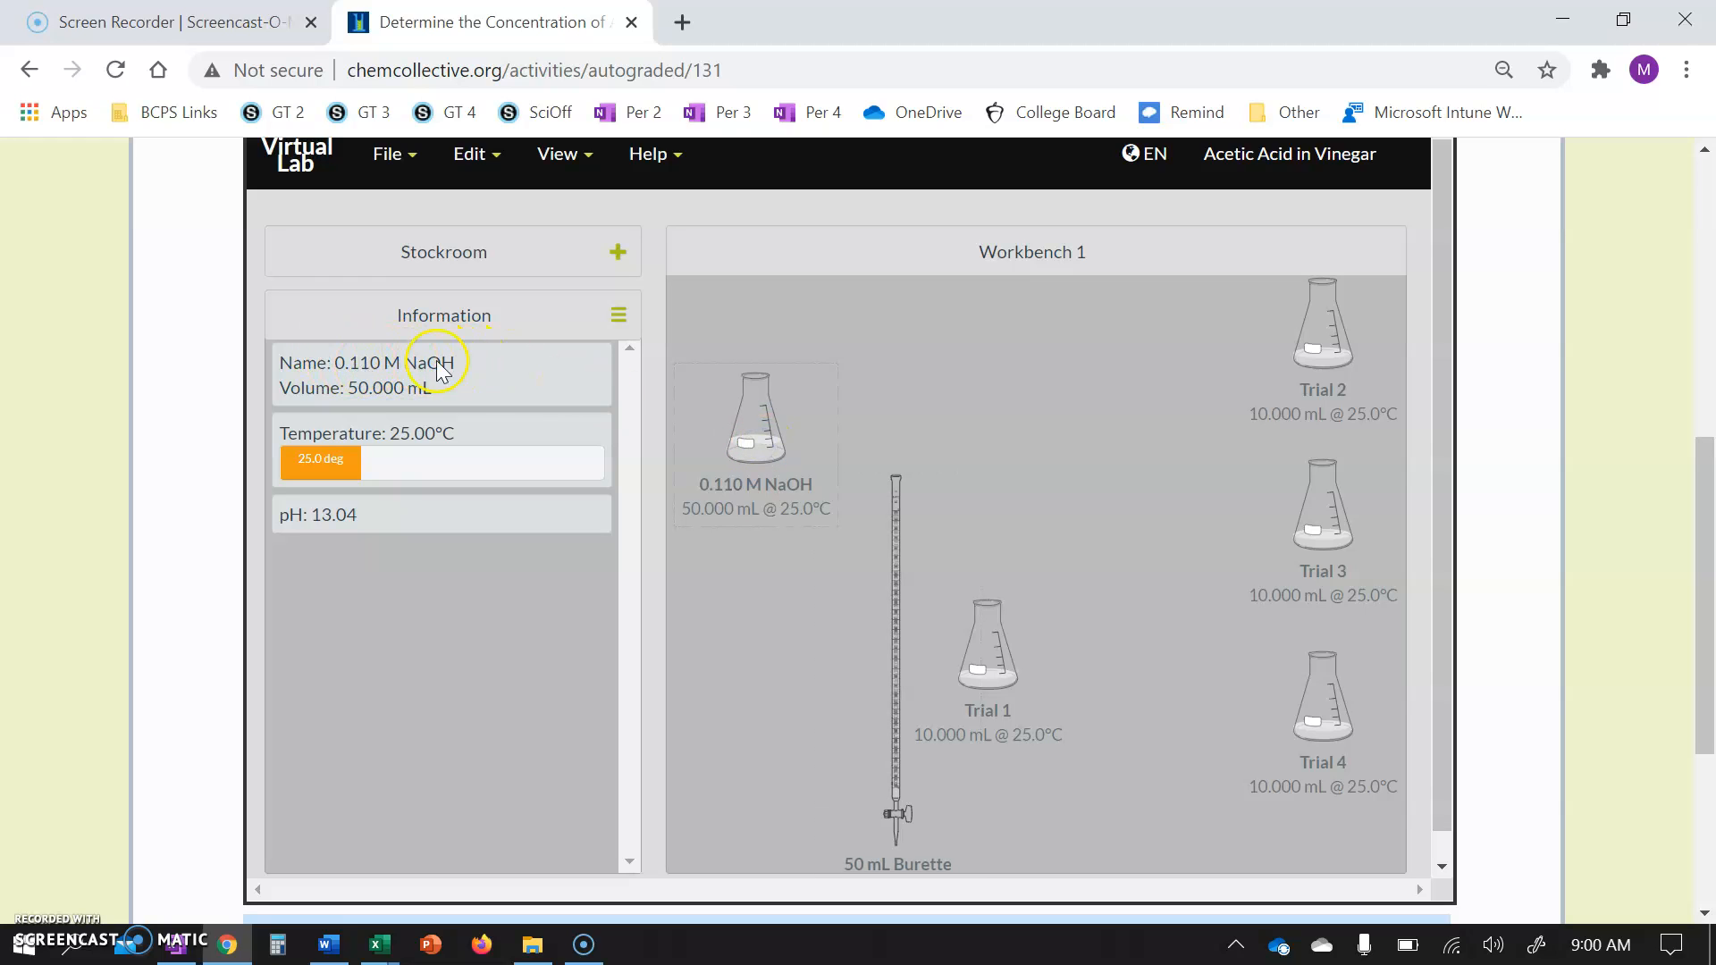
right_click(764, 426)
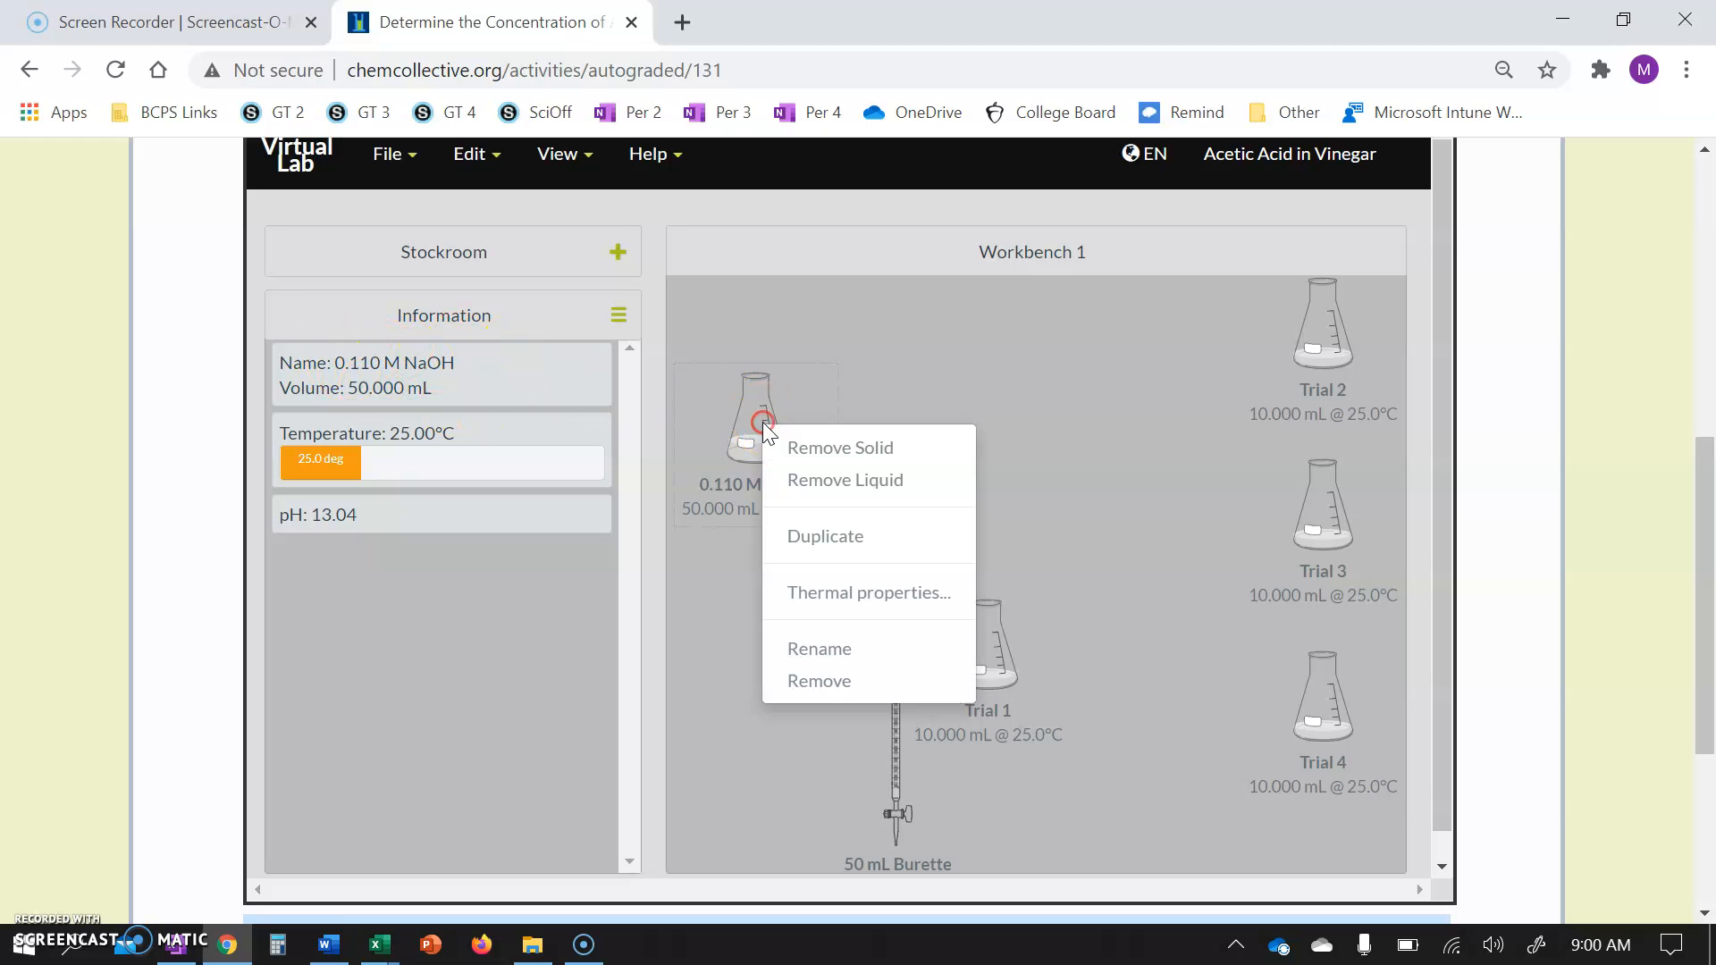
click(812, 683)
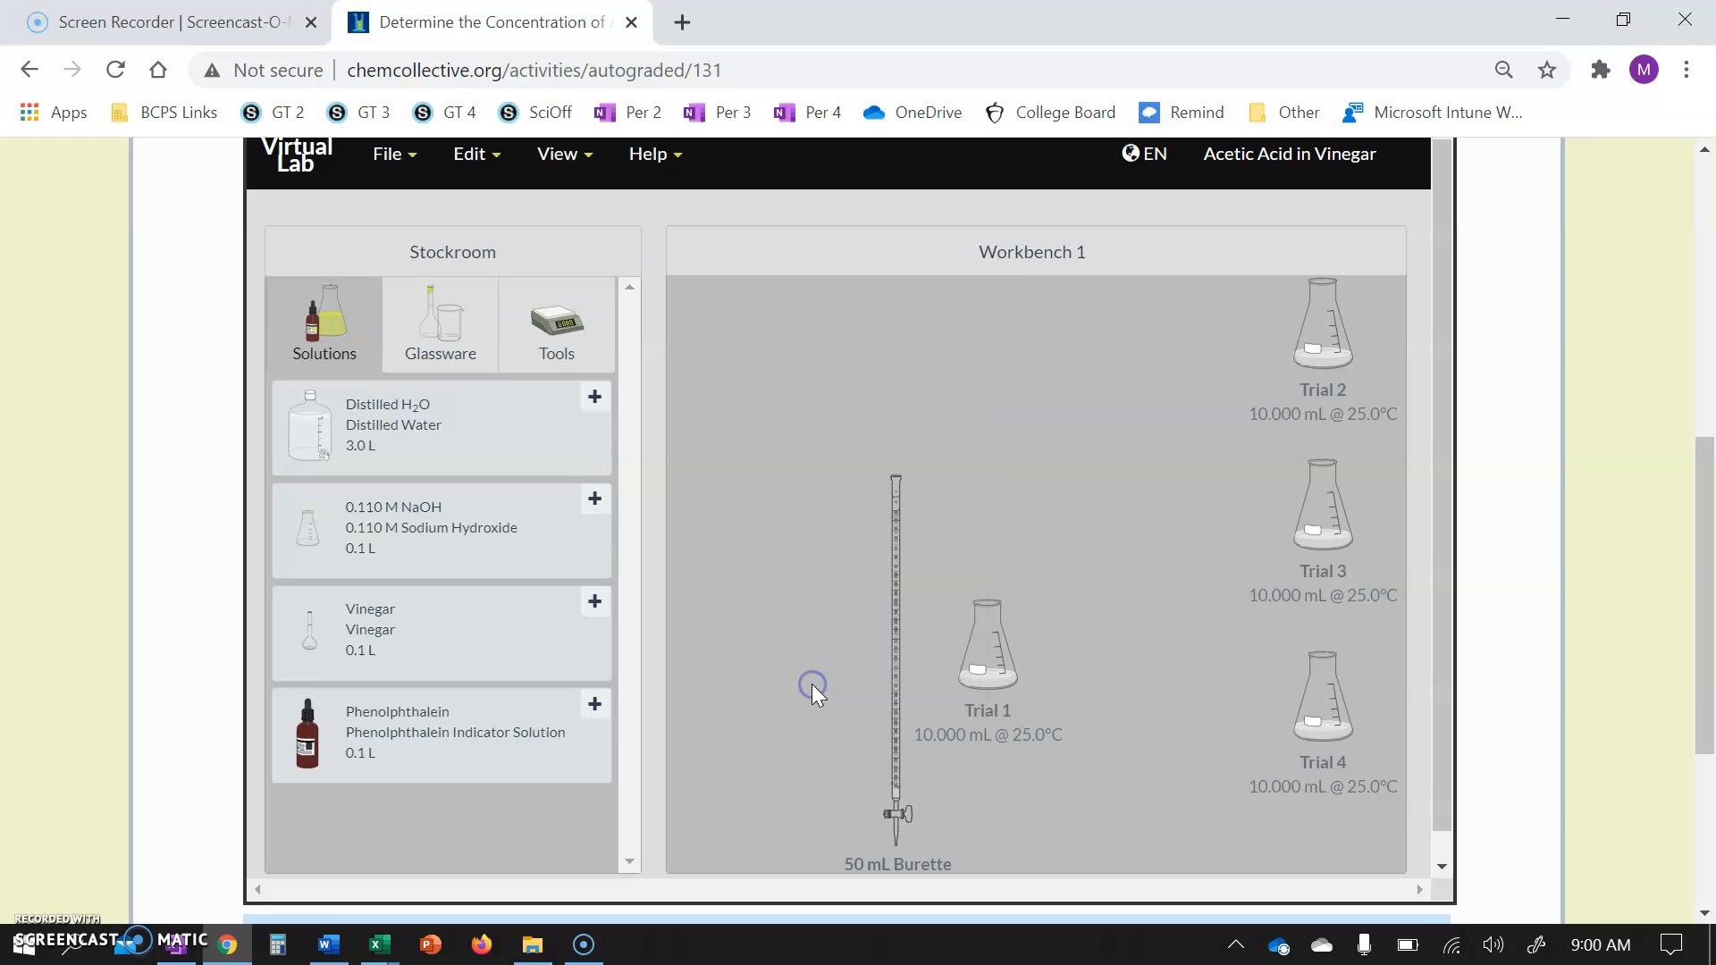
Place the burette over the Trial 1 flask and dispense 1 mL of NaOH into it.
drag(897, 666, 799, 465)
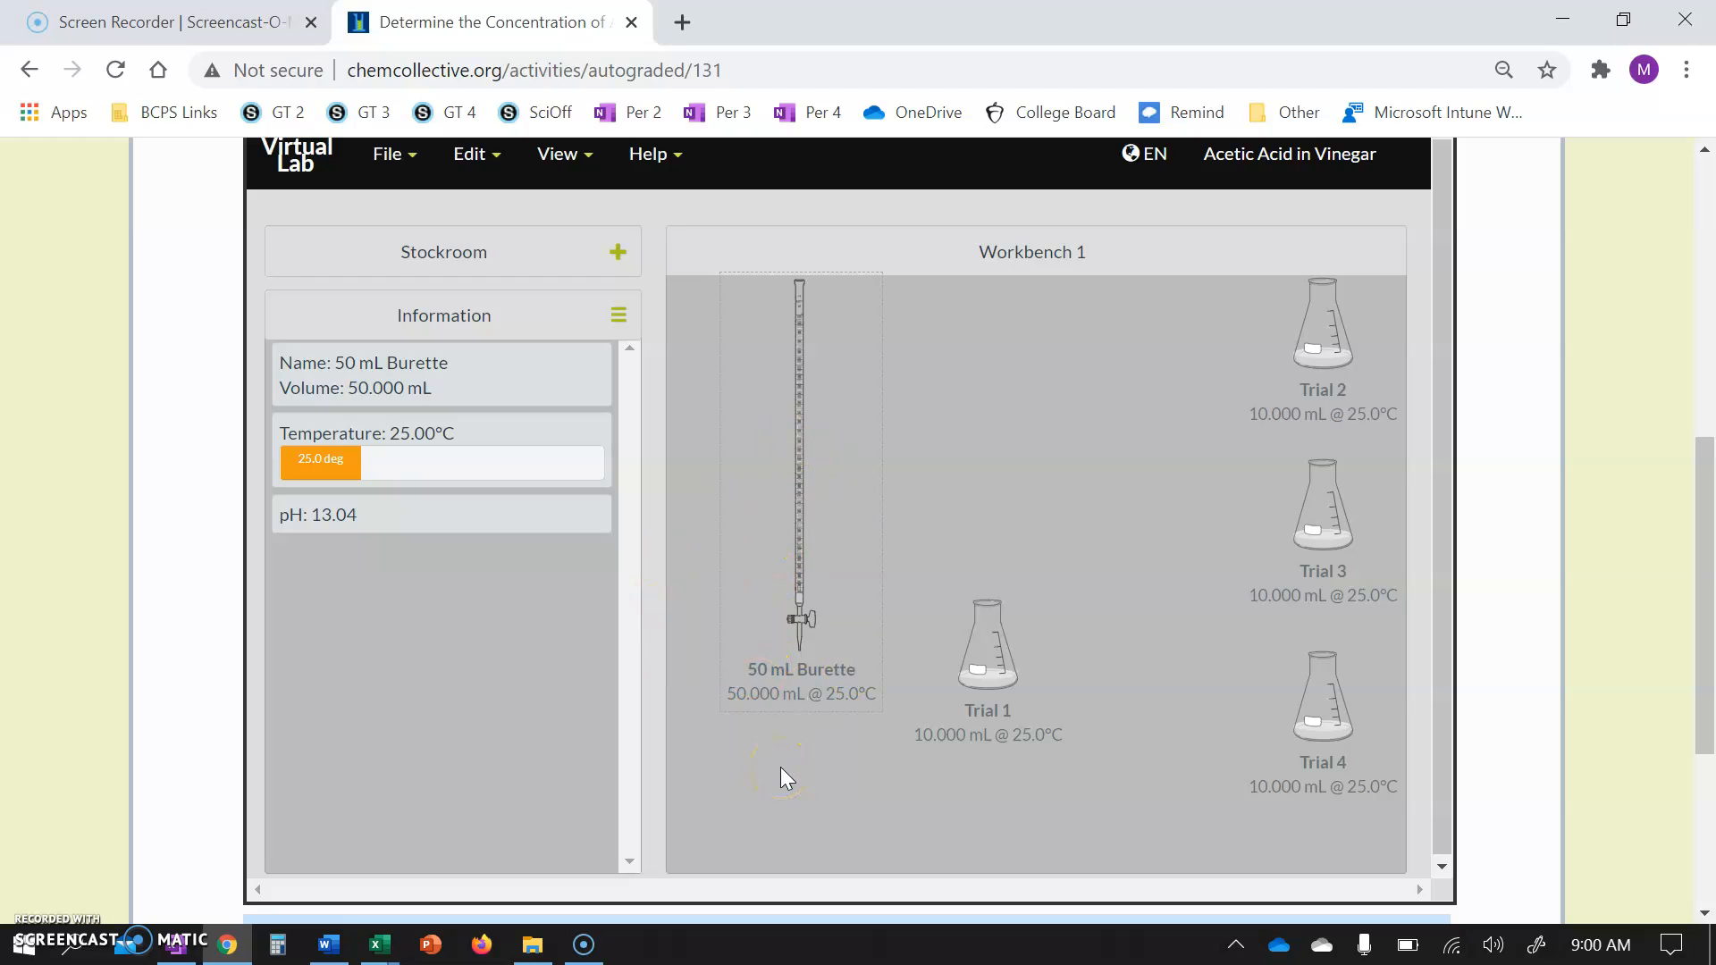
drag(994, 652, 1035, 646)
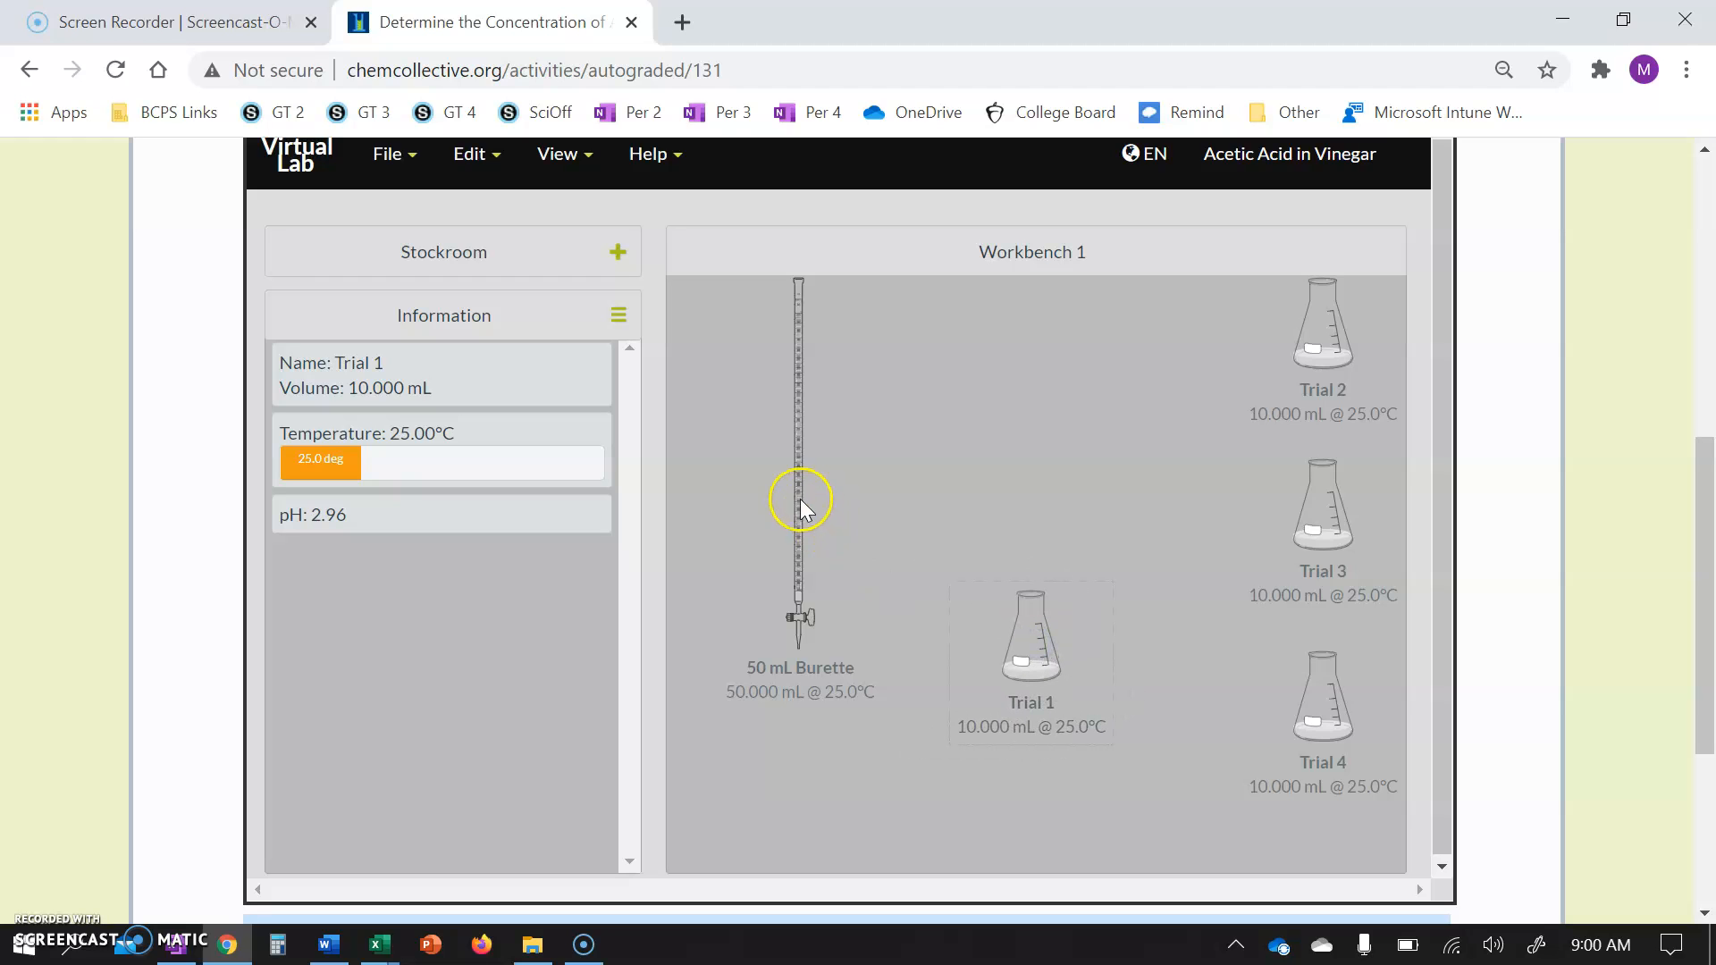
click(799, 497)
drag(899, 547, 1022, 610)
click(1172, 602)
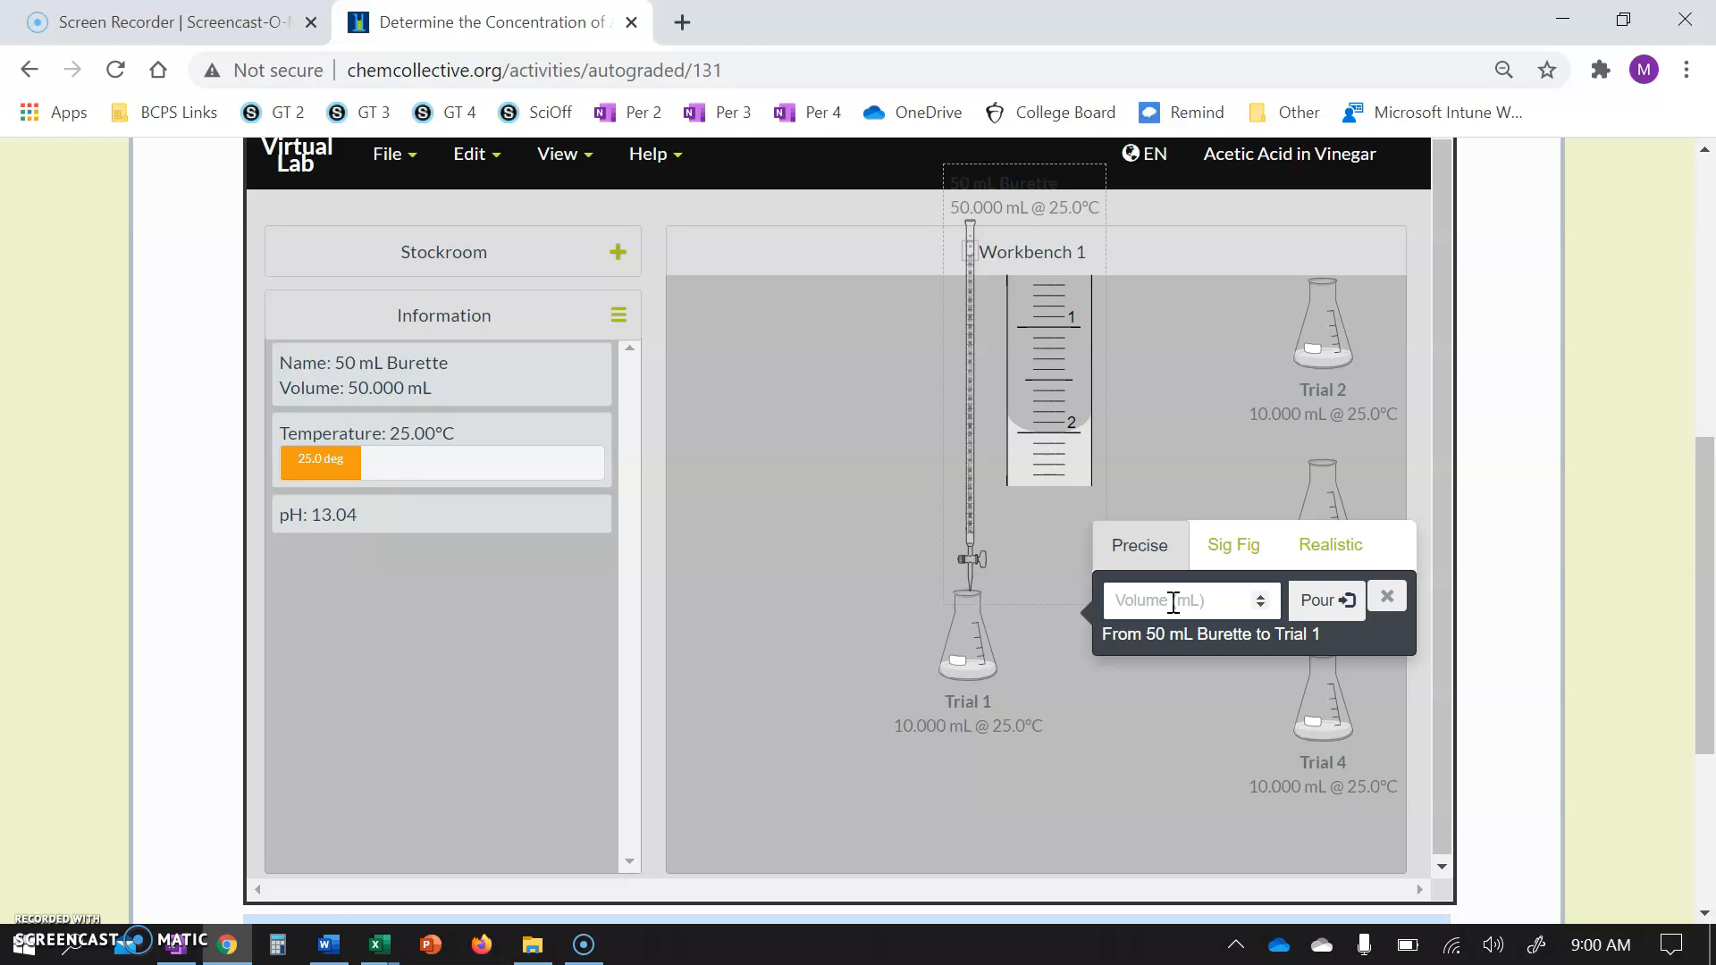
text(1)
click(1323, 617)
click(1324, 616)
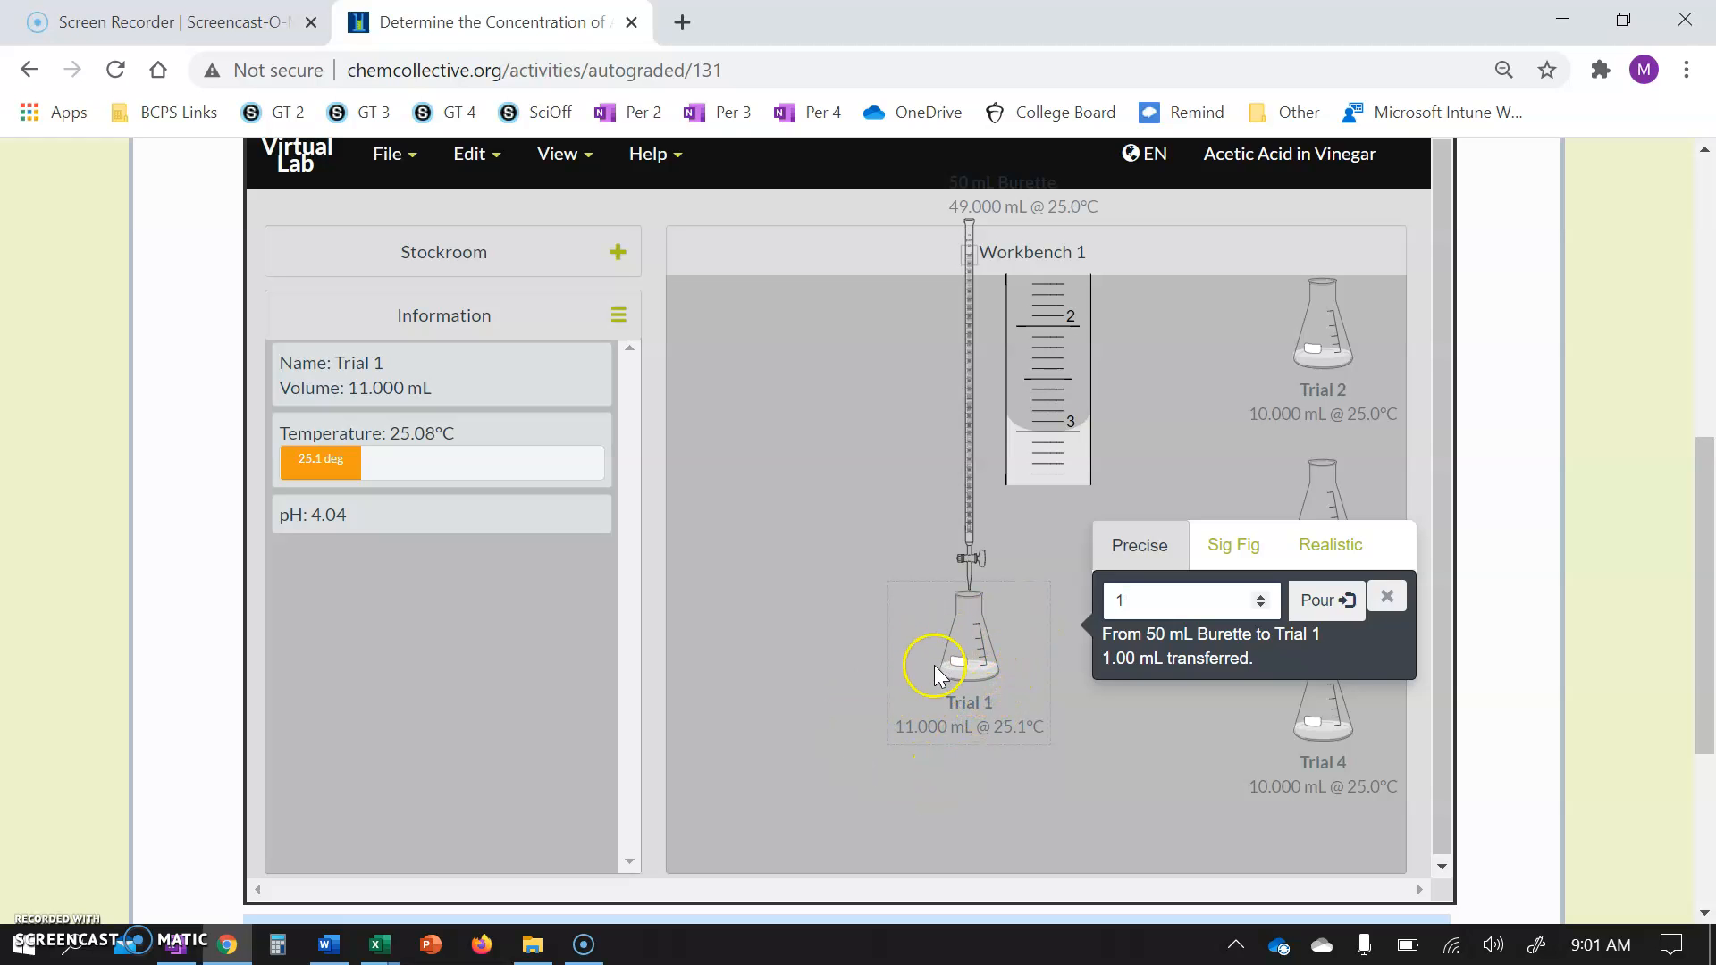
Keep dispensing NaOH into Trial 1 in 1 mL portions until the indicator turns pink, then close the pour dialog.
click(1336, 604)
click(1323, 604)
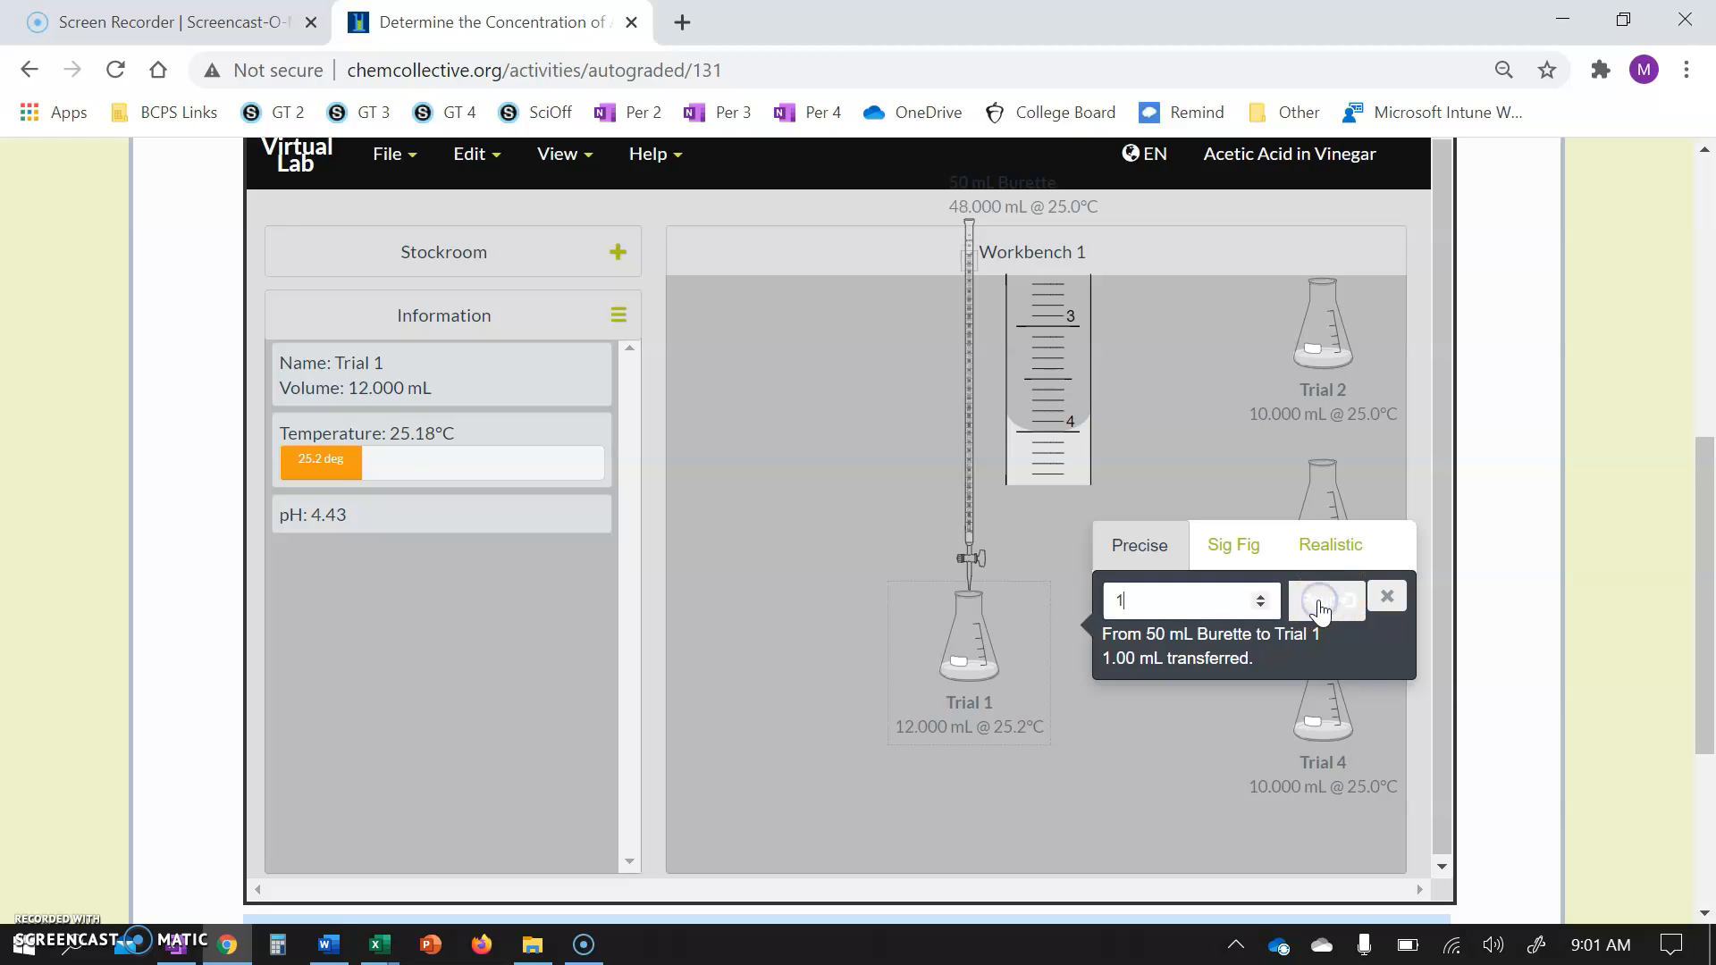
click(1321, 606)
click(1321, 606)
click(1321, 606)
click(1321, 606)
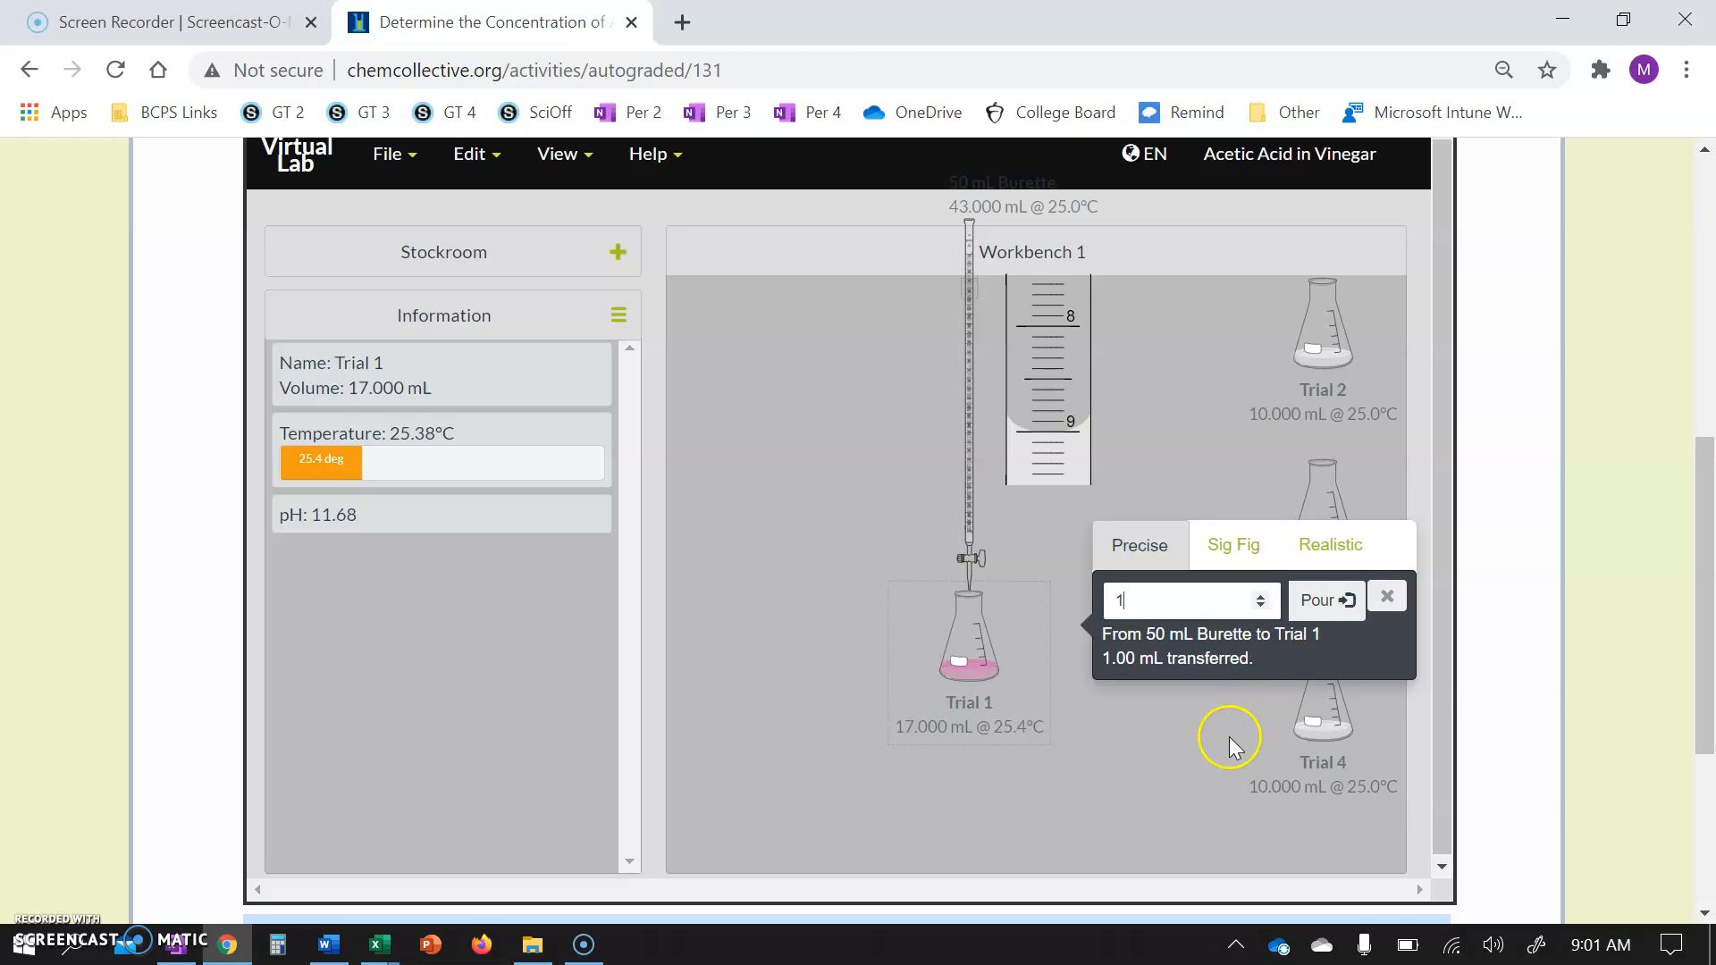
click(1387, 596)
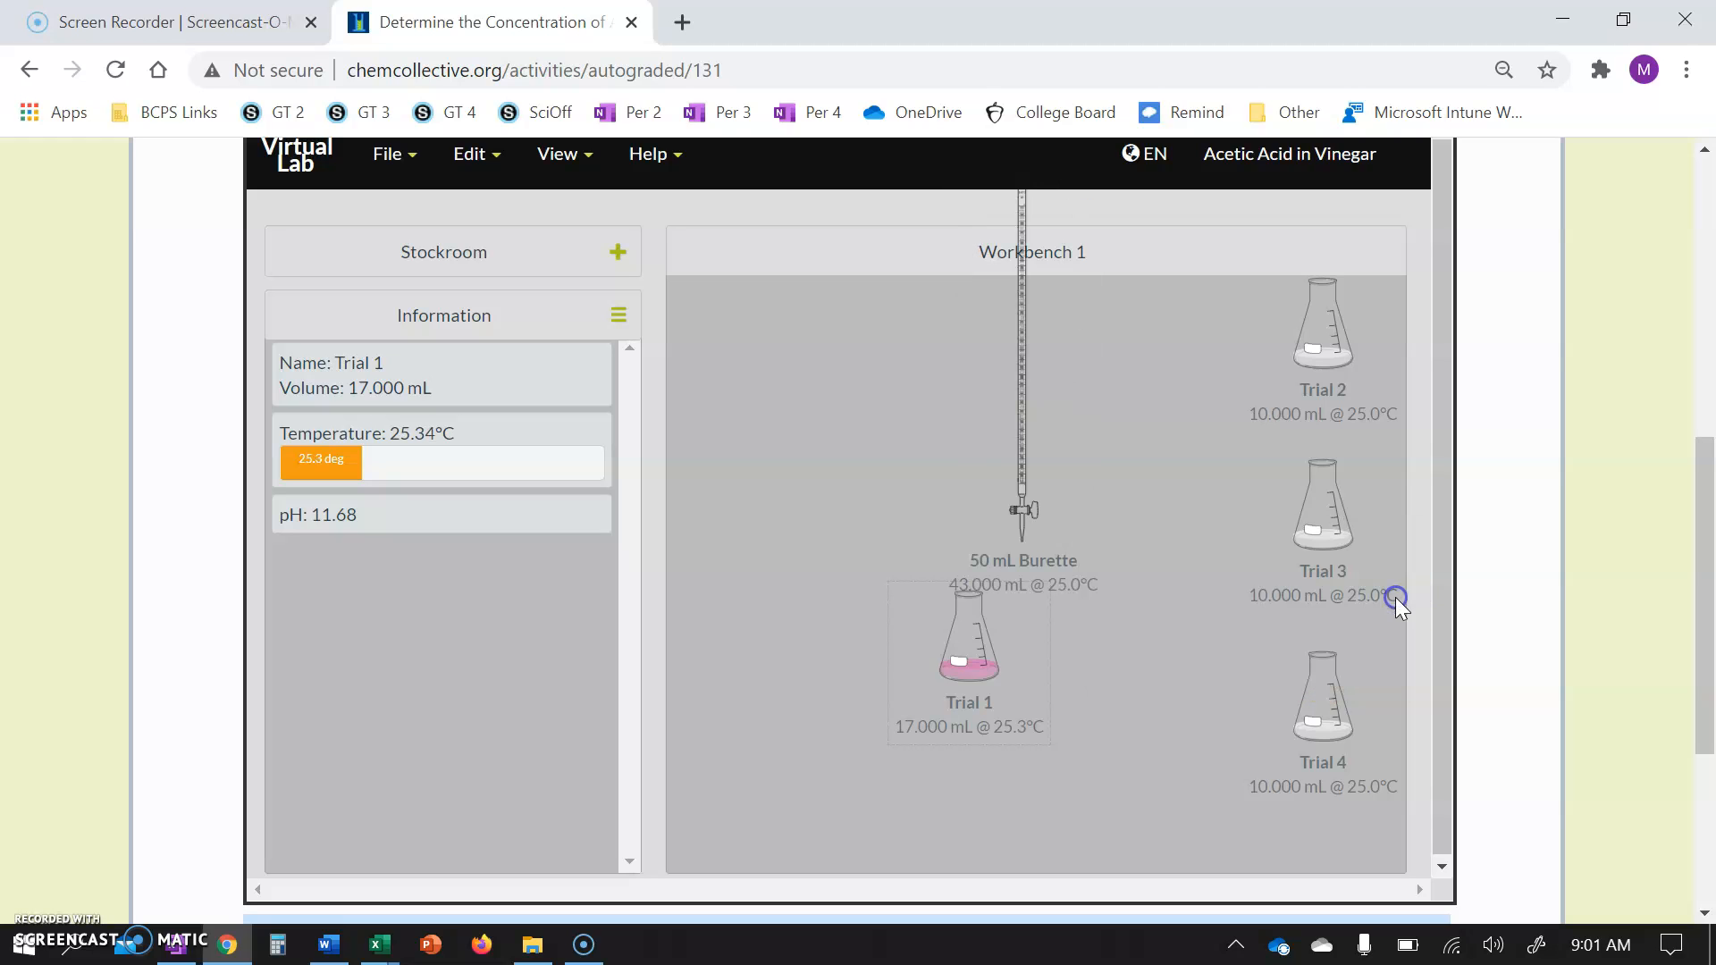
Move Trial 1 aside, place Trial 2 under the burette and dispense 6 mL of NaOH into it.
drag(967, 678, 738, 375)
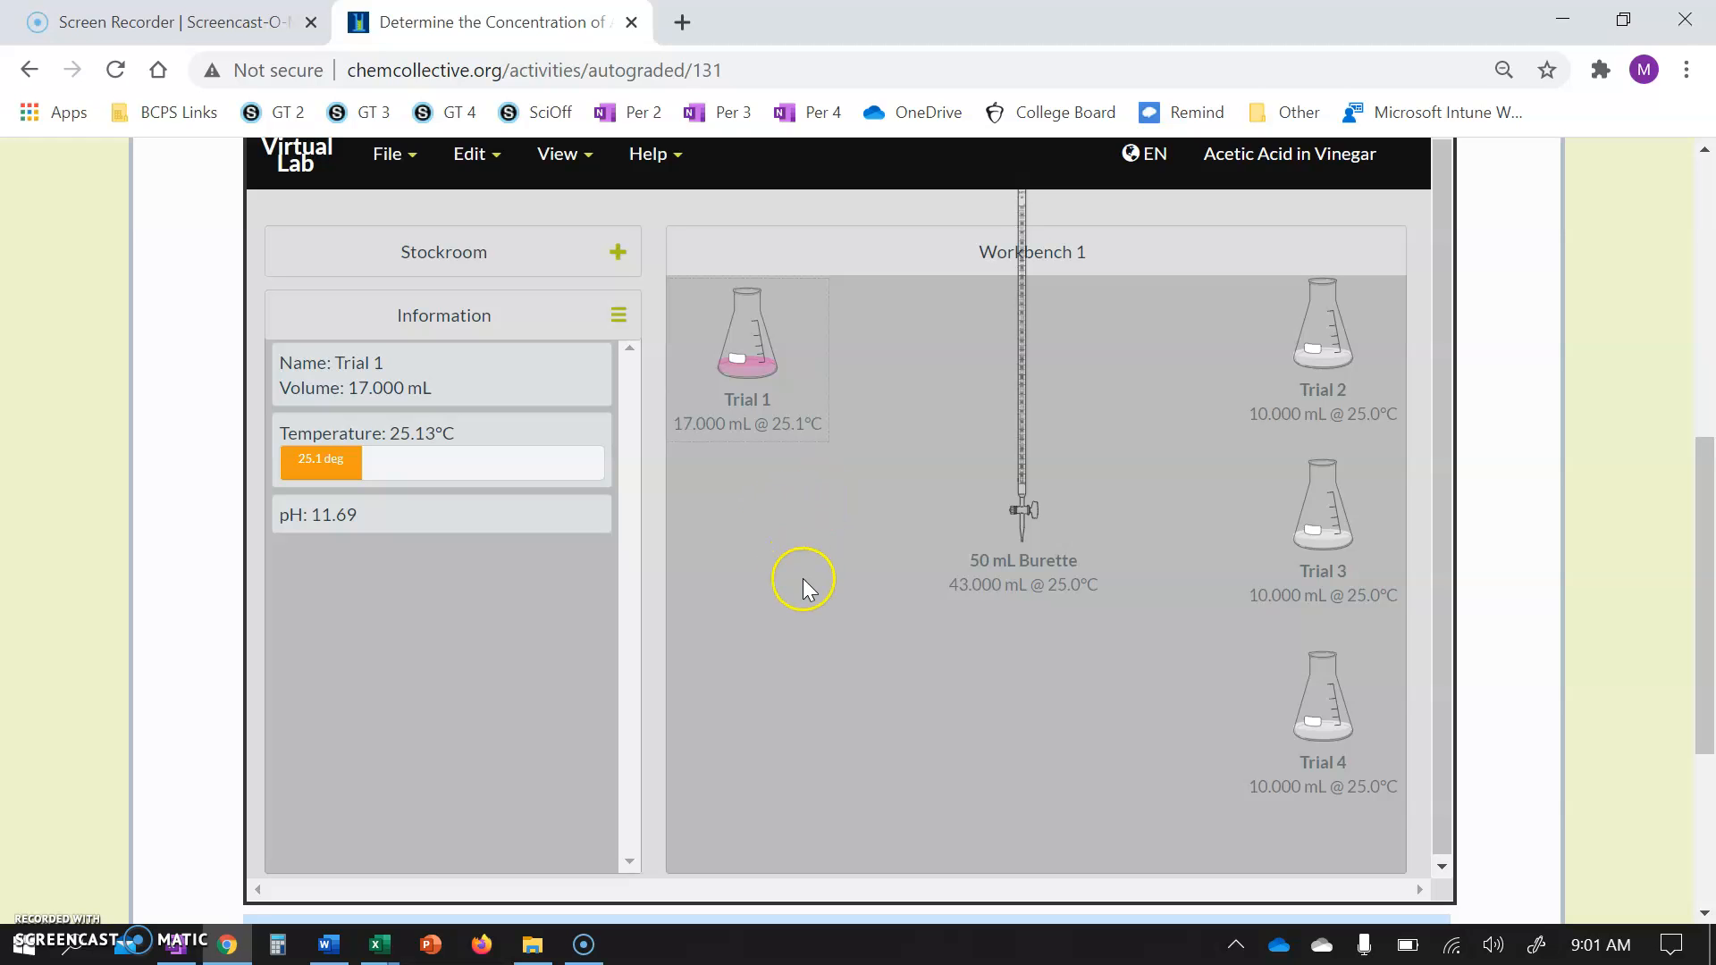
drag(1323, 350, 1024, 640)
drag(1019, 456, 1024, 616)
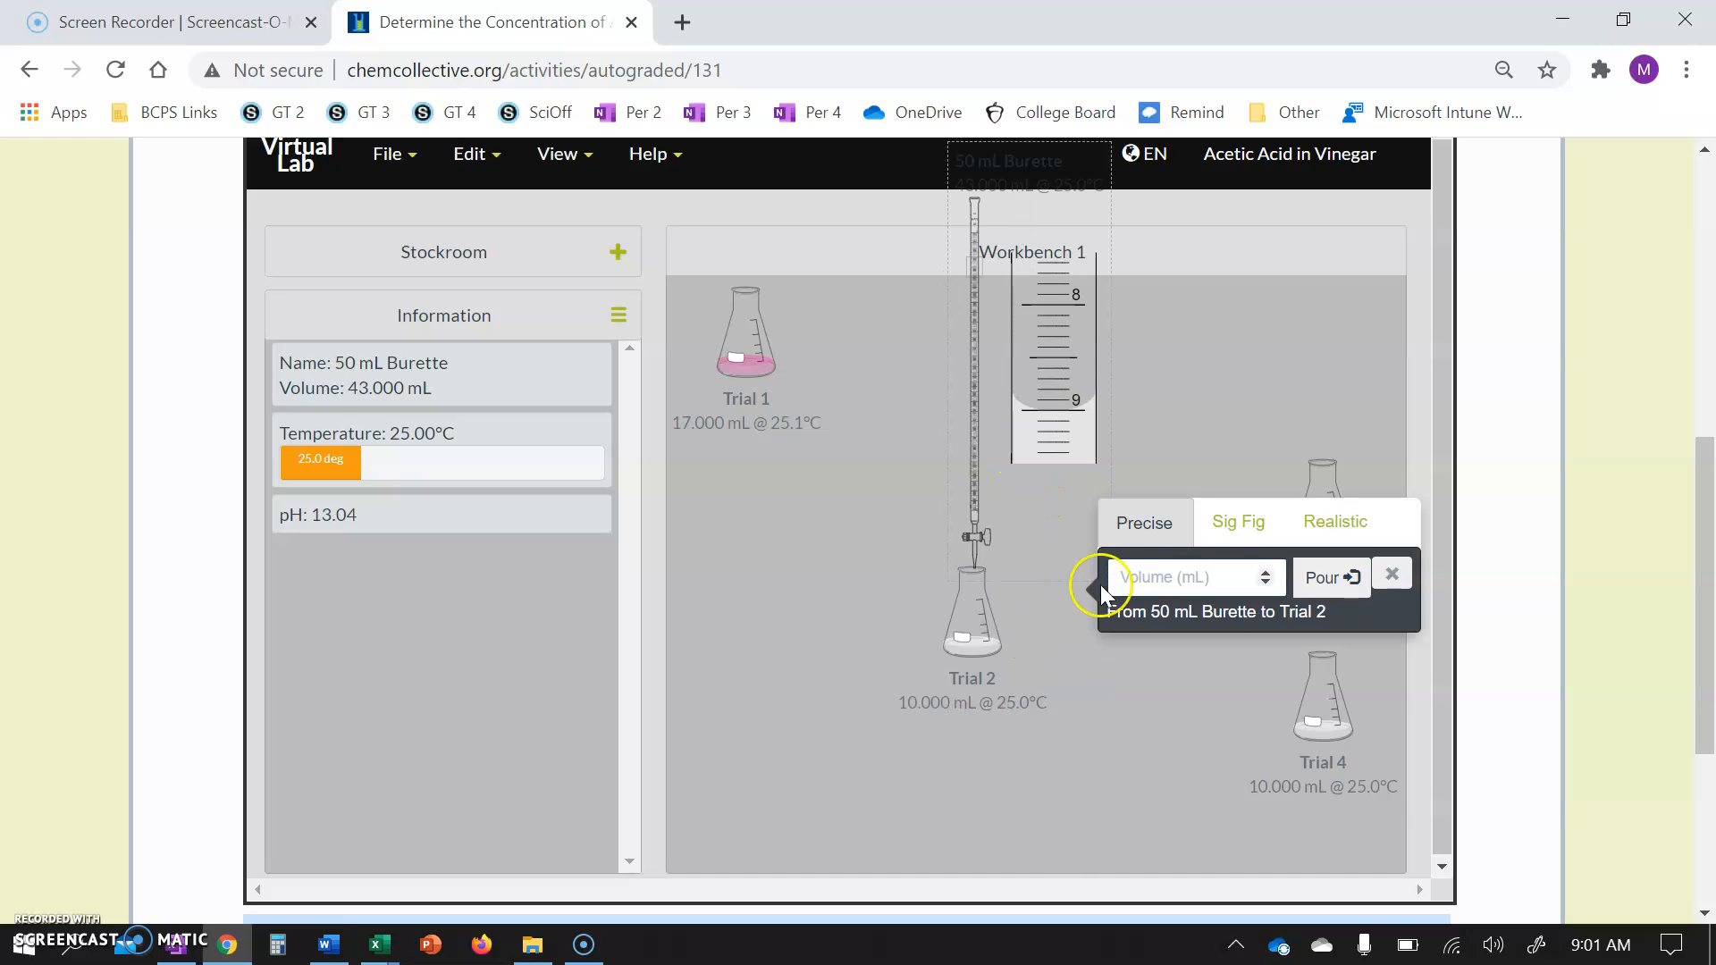
click(1167, 577)
text(6)
click(1317, 583)
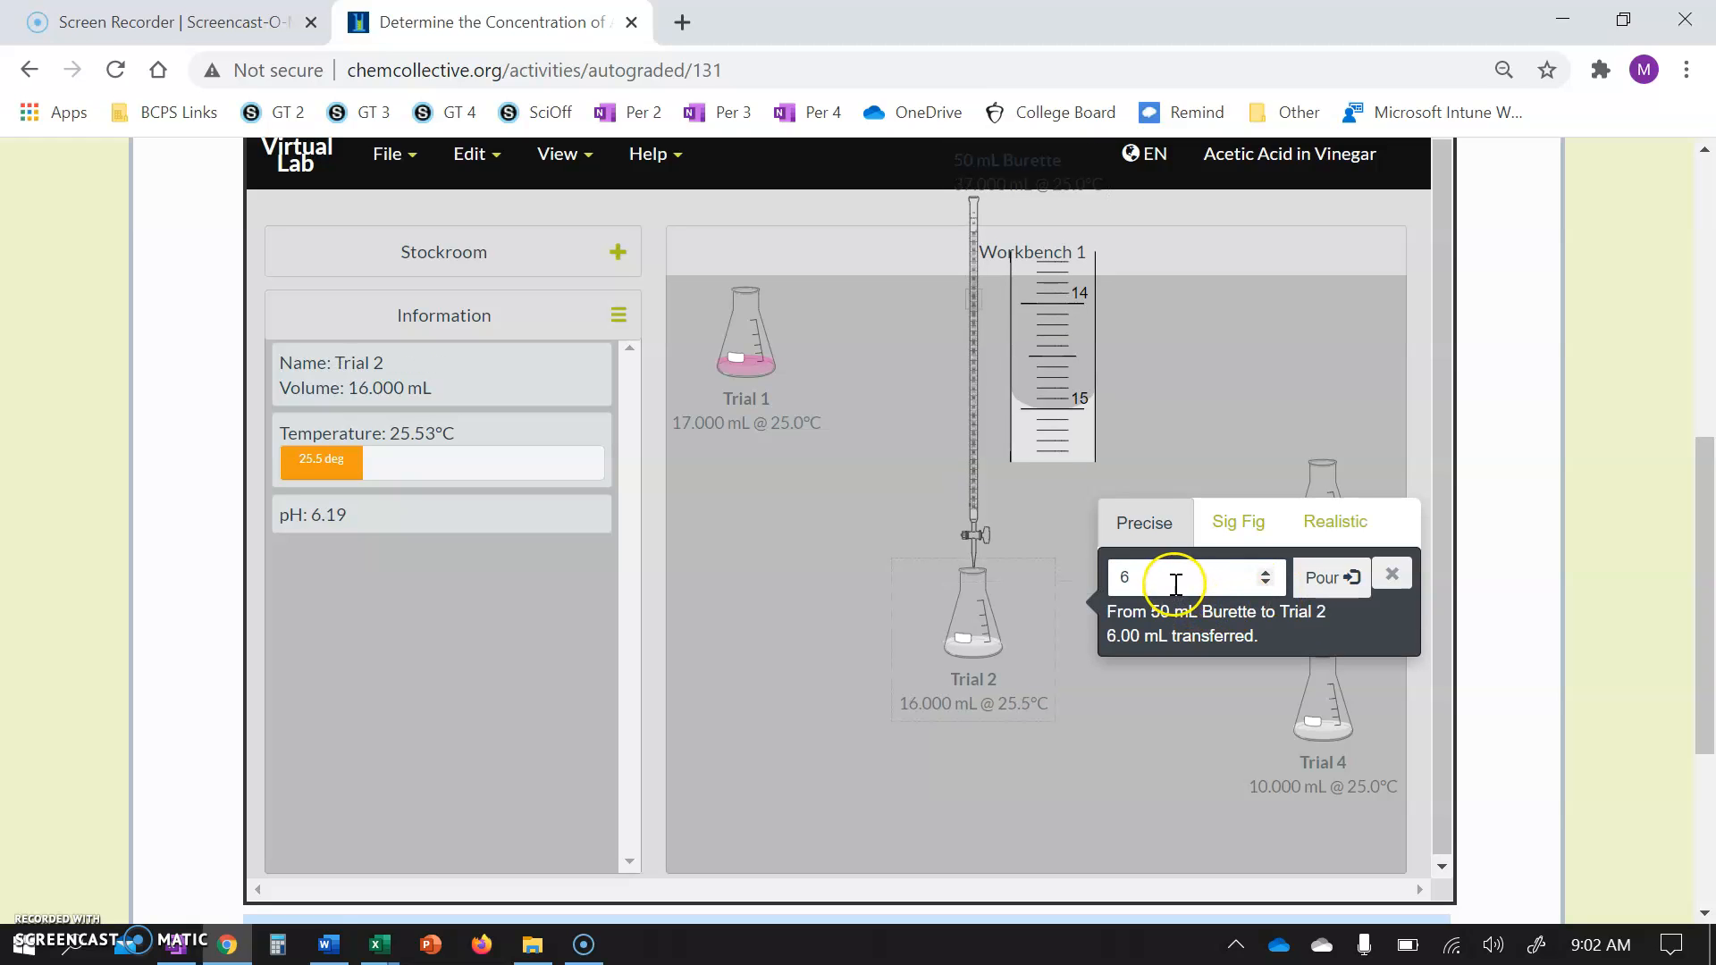
Keep adding NaOH to Trial 2 in 0.1 mL portions until the indicator turns pink.
key(BackSpace)
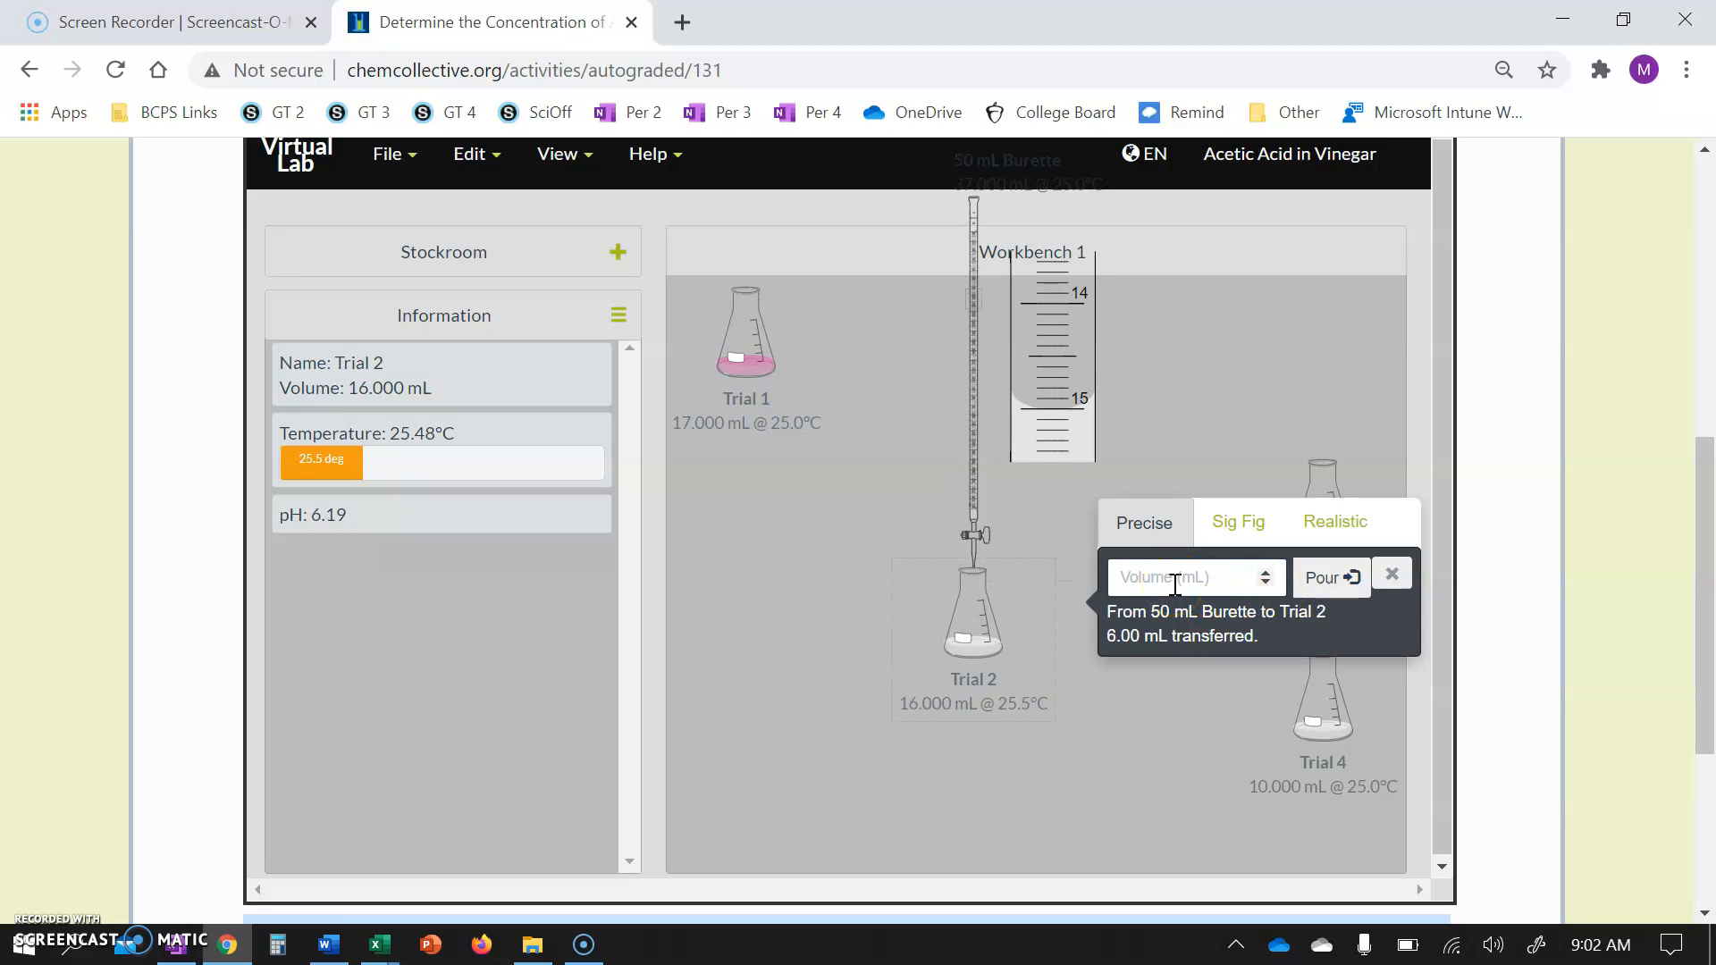
text(0.1)
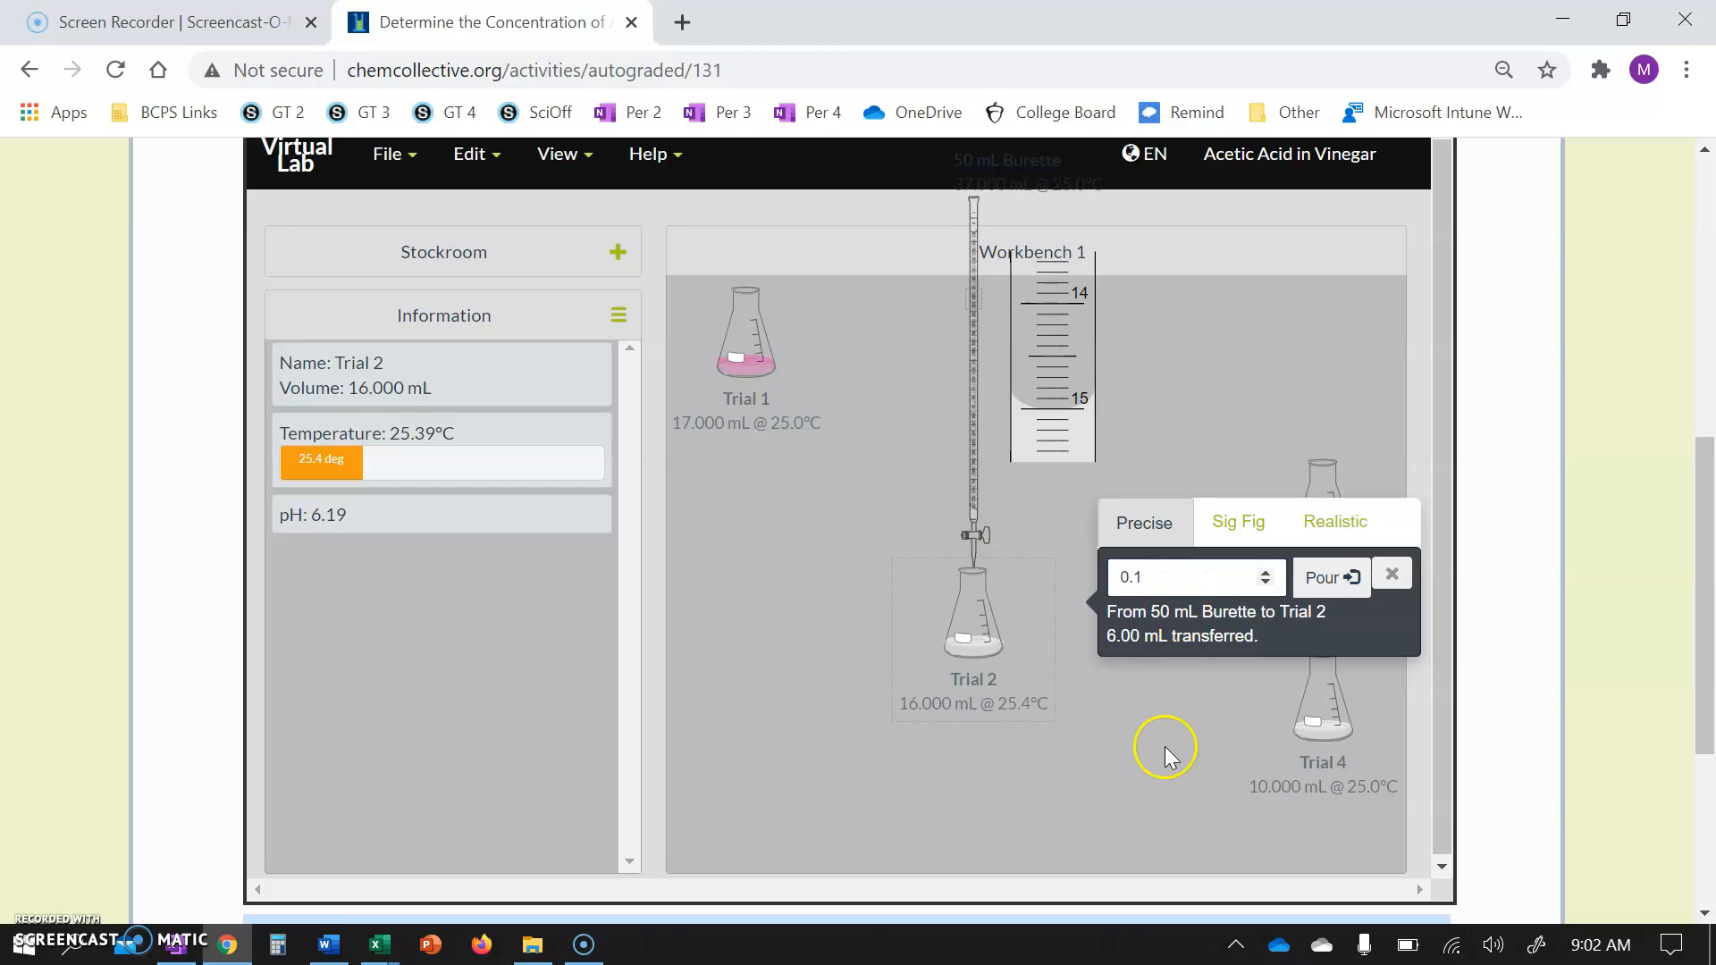
click(1318, 583)
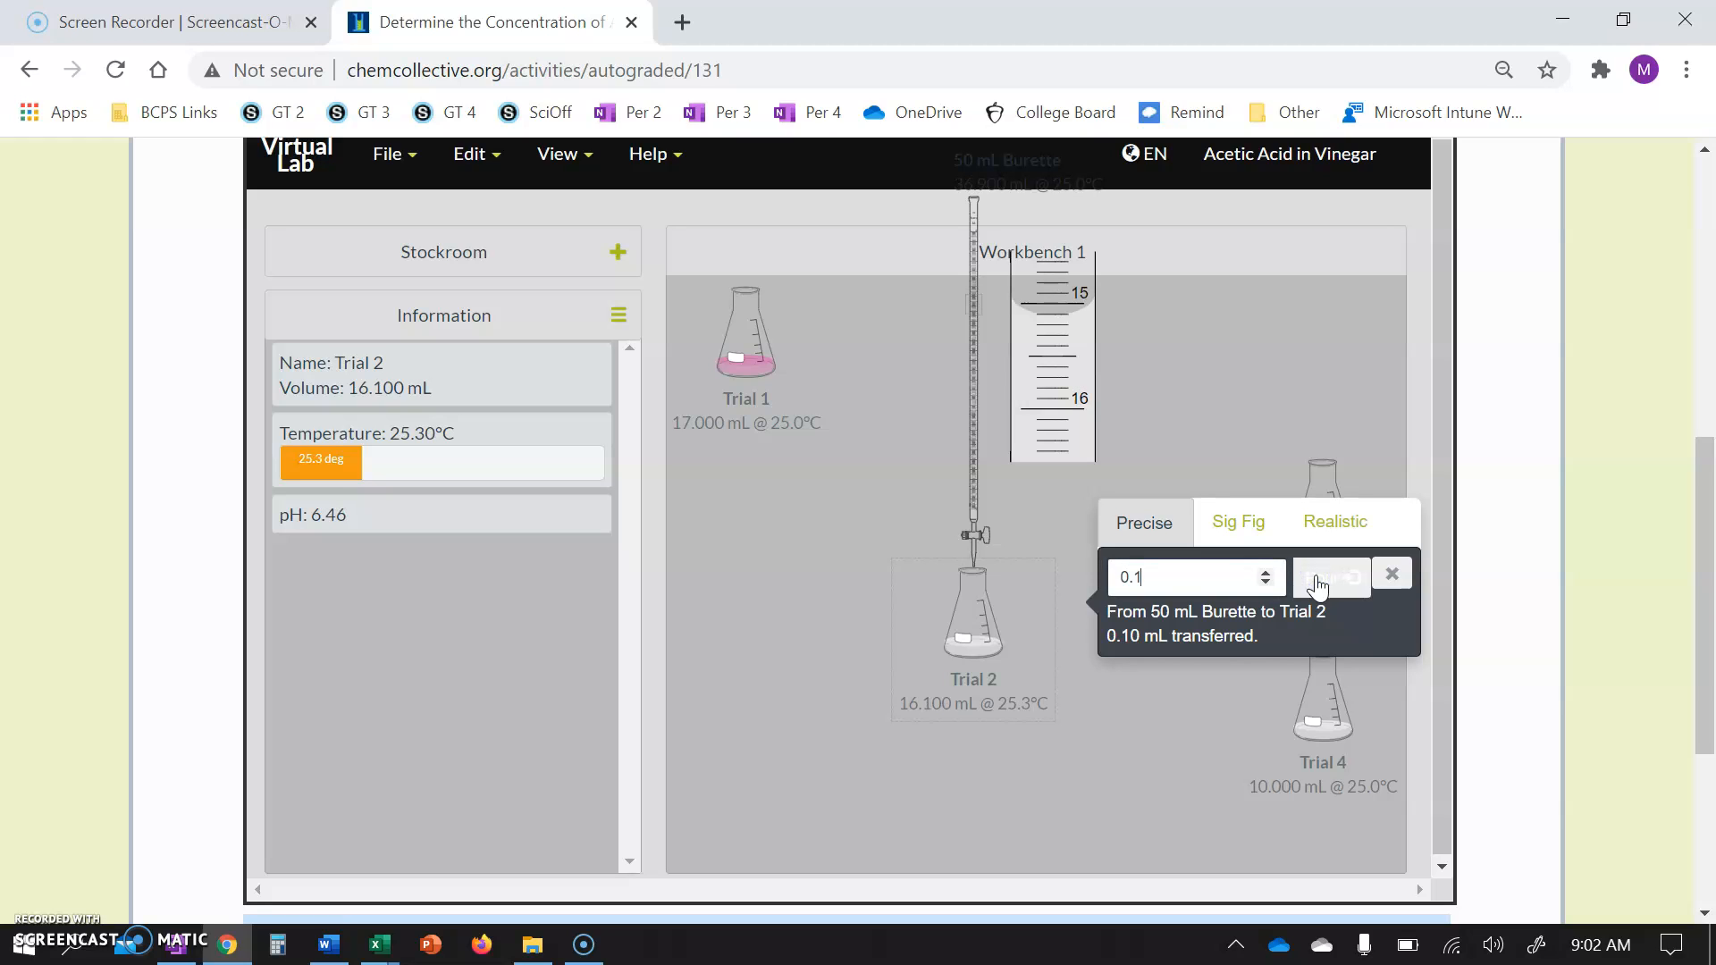
click(1317, 583)
click(1323, 581)
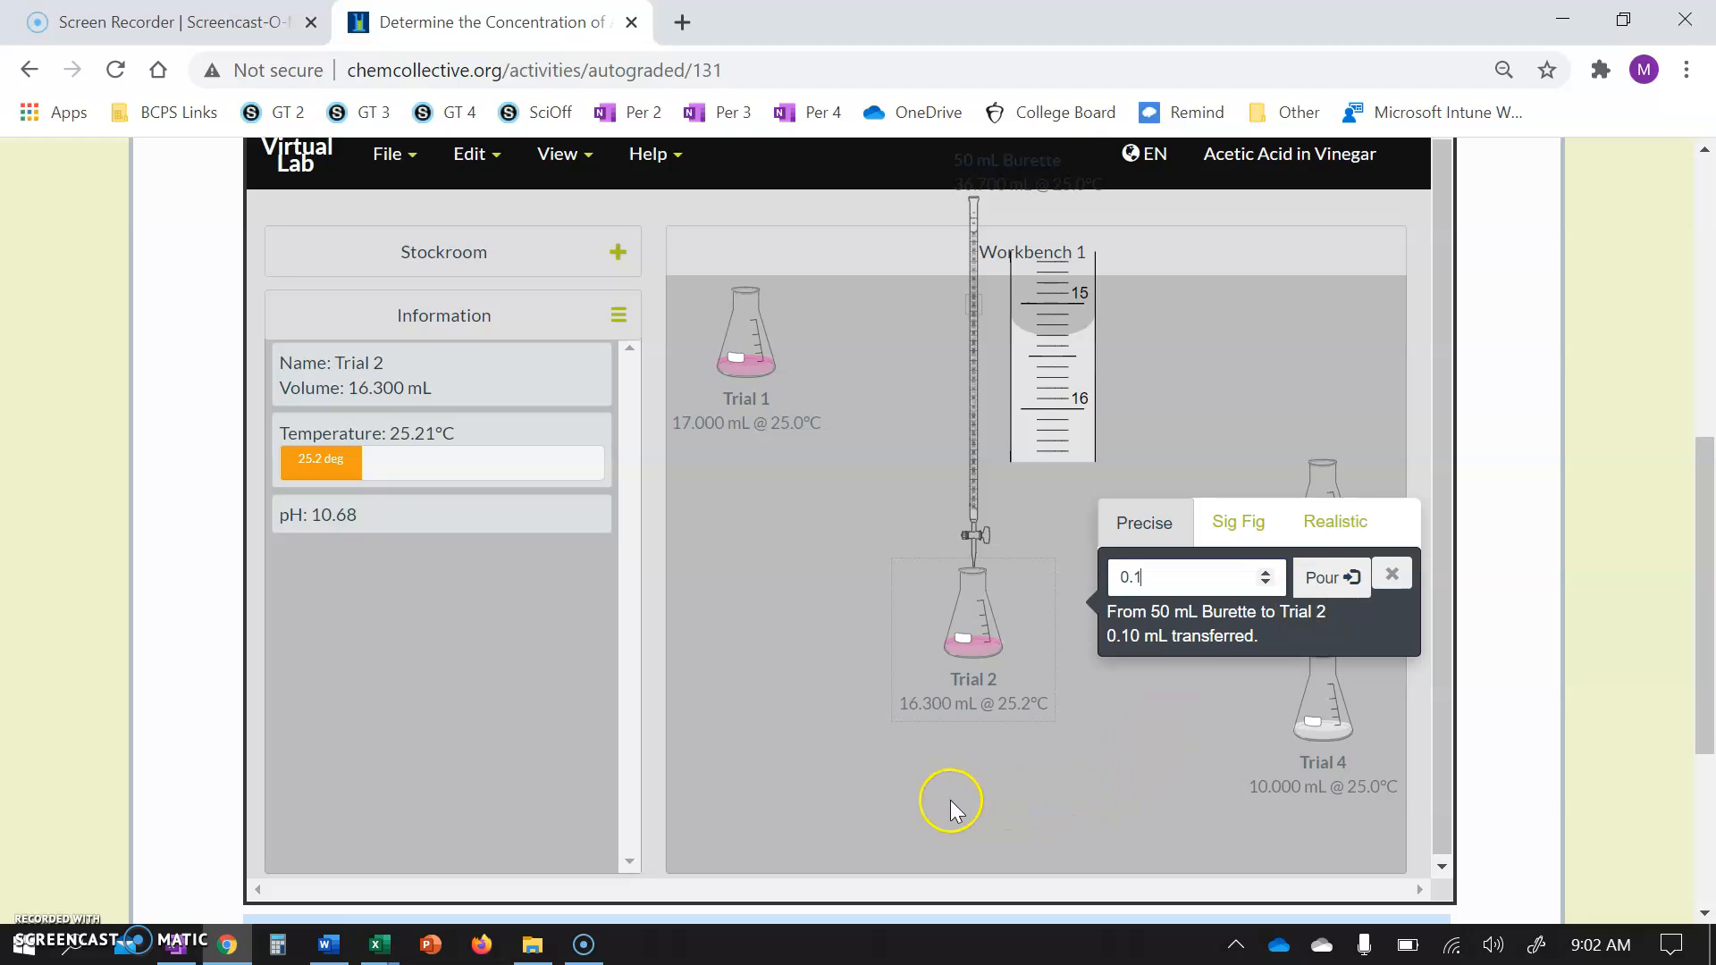
Move Trial 2 aside, place Trial 3 under the burette and dispense 6.2 mL of NaOH into it.
click(975, 641)
drag(975, 641, 742, 531)
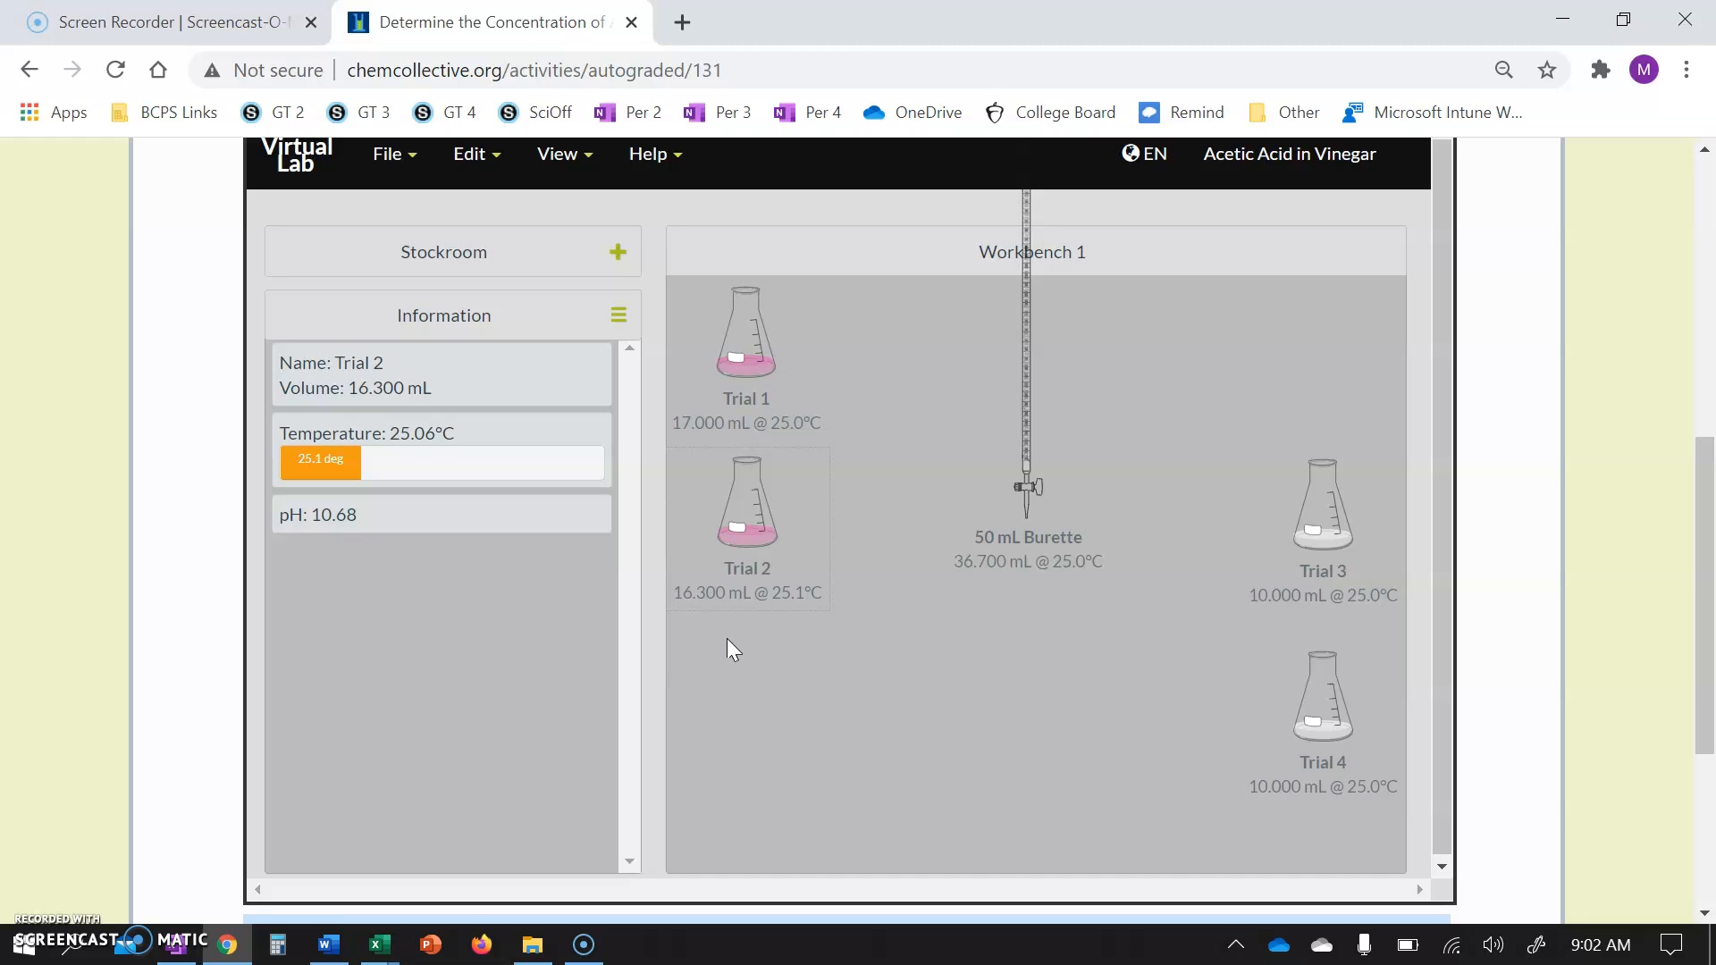
drag(1321, 497, 1032, 652)
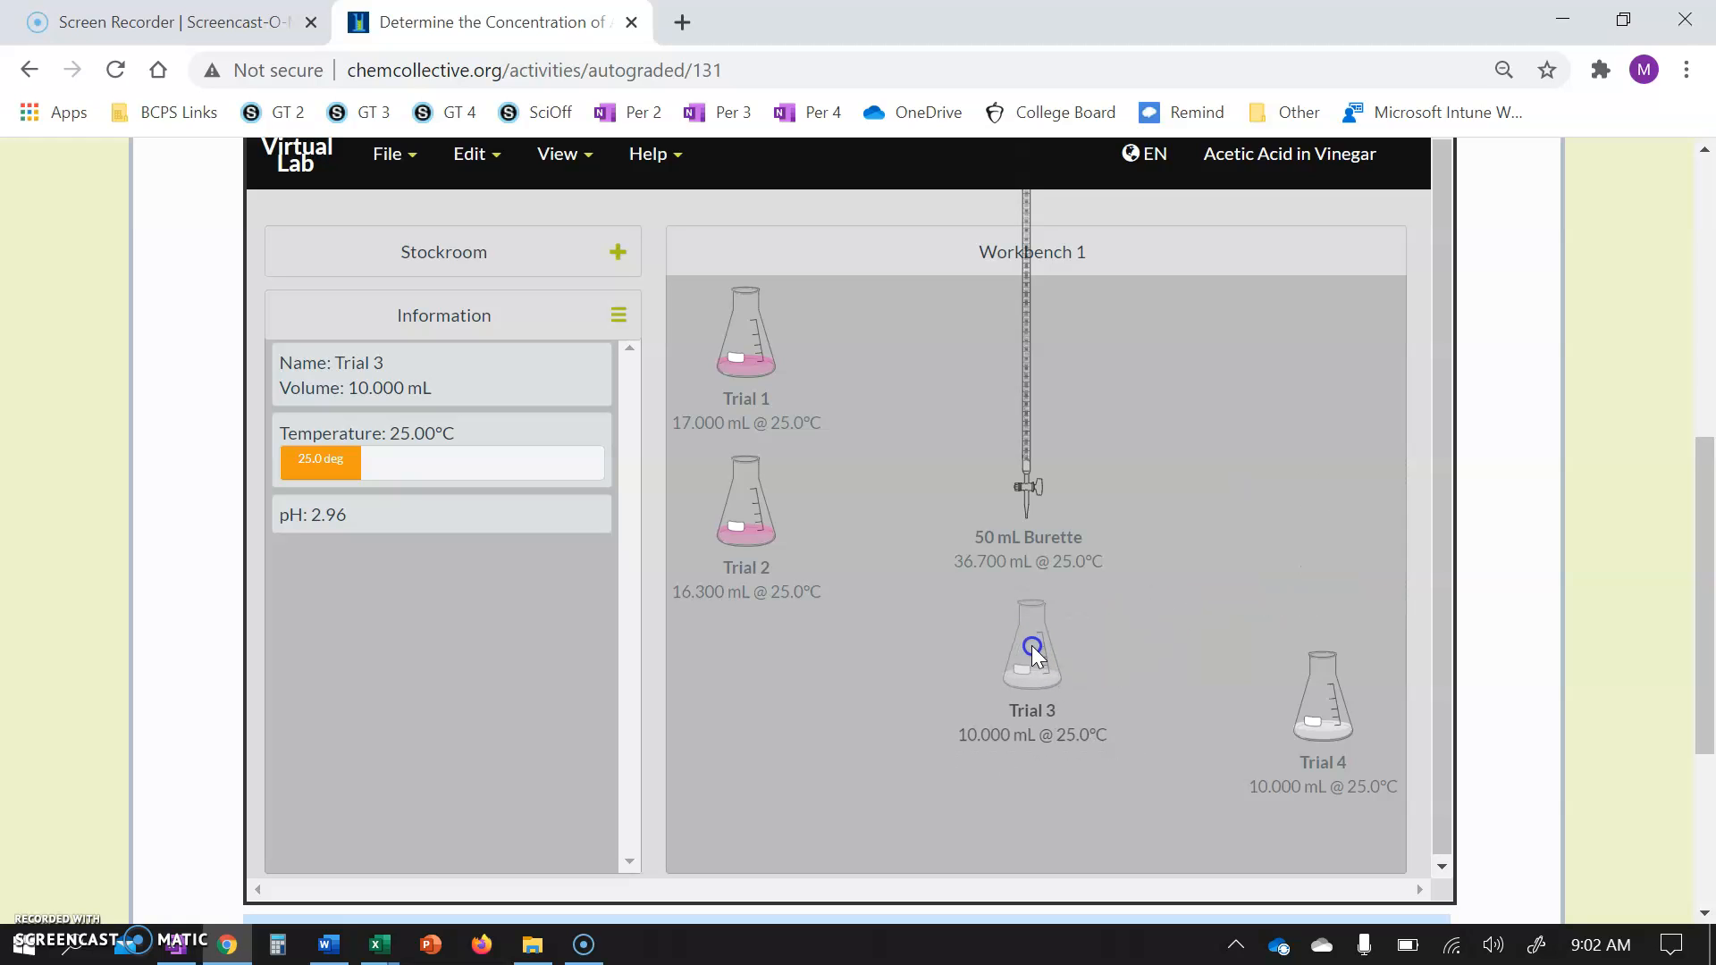
drag(1019, 464, 1034, 644)
click(1171, 613)
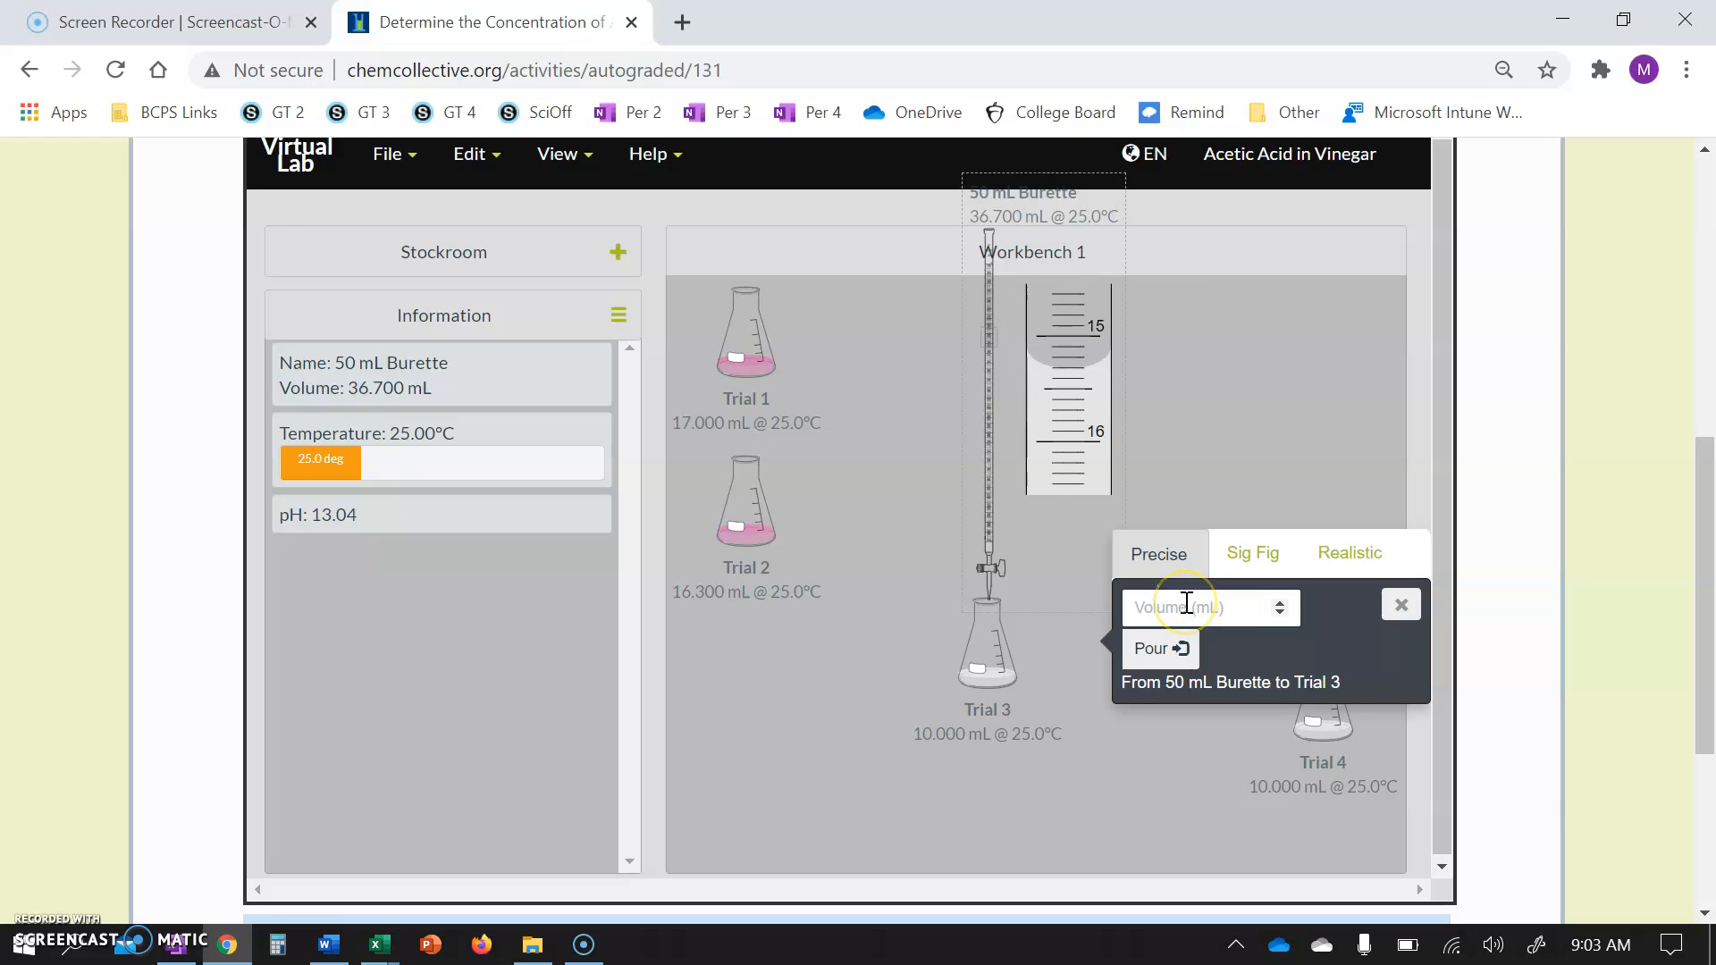
text(6.2)
click(1162, 653)
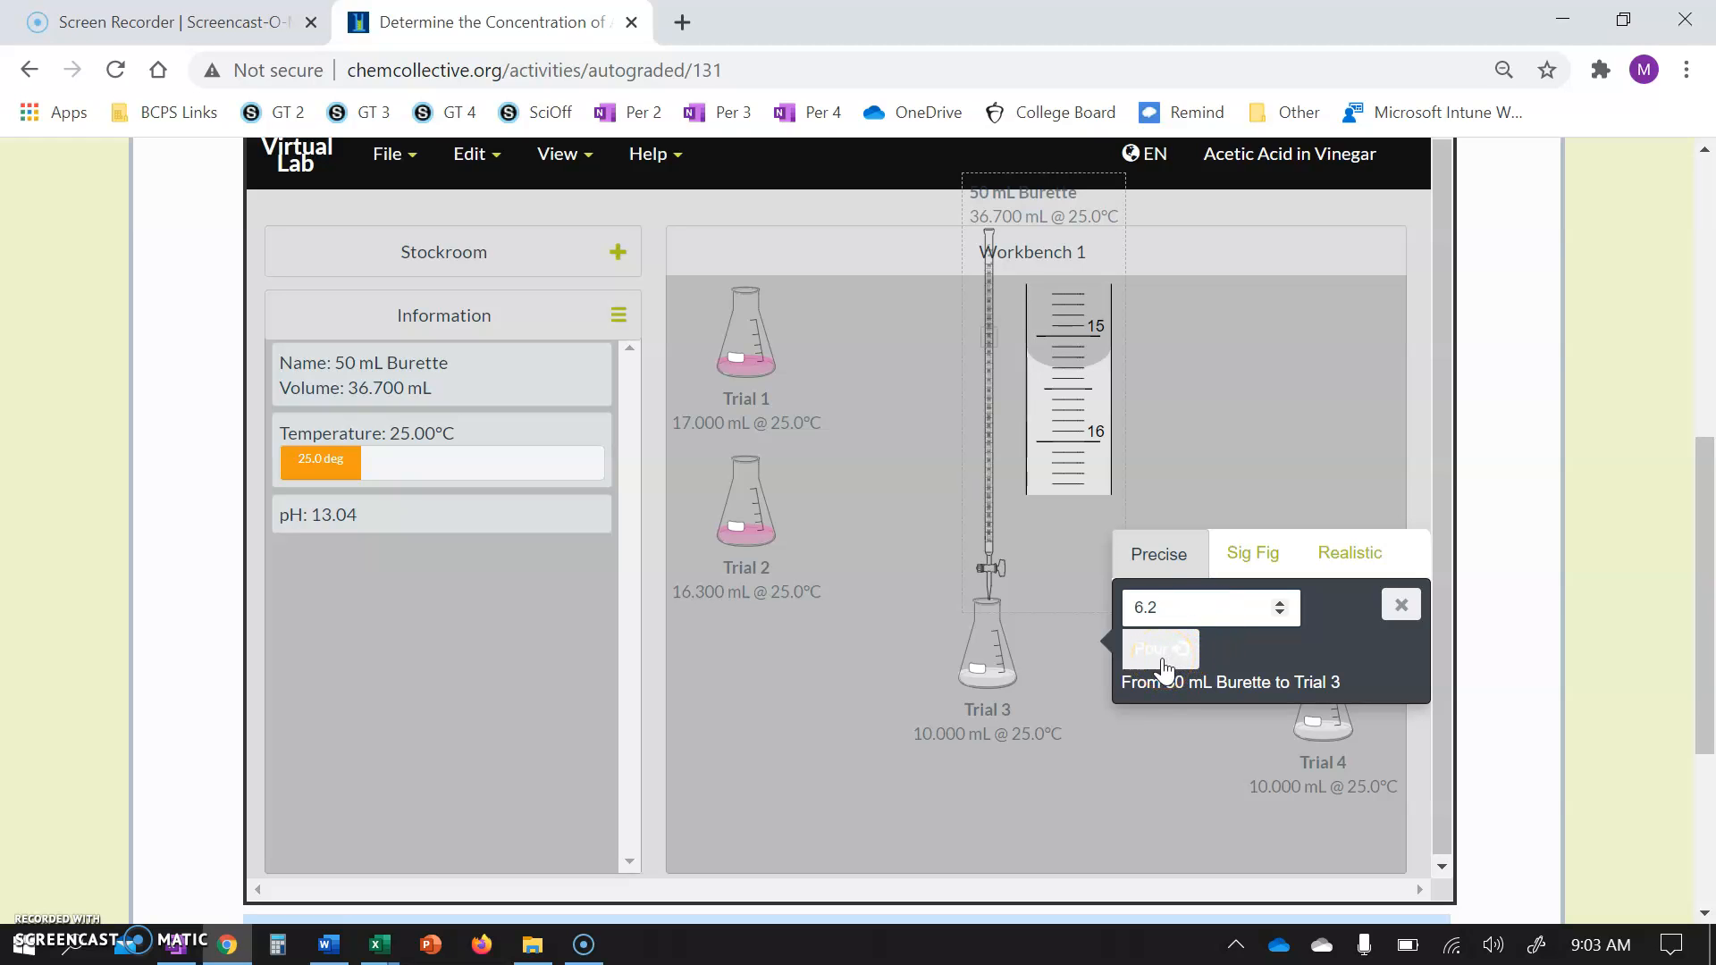
Add NaOH to Trial 3 in 0.01 mL portions until it turns faintly pink, then close the pour dialog.
click(1131, 813)
click(1189, 606)
key(BackSpace)
key(BackSpace)
key(BackSpace)
text(0.01)
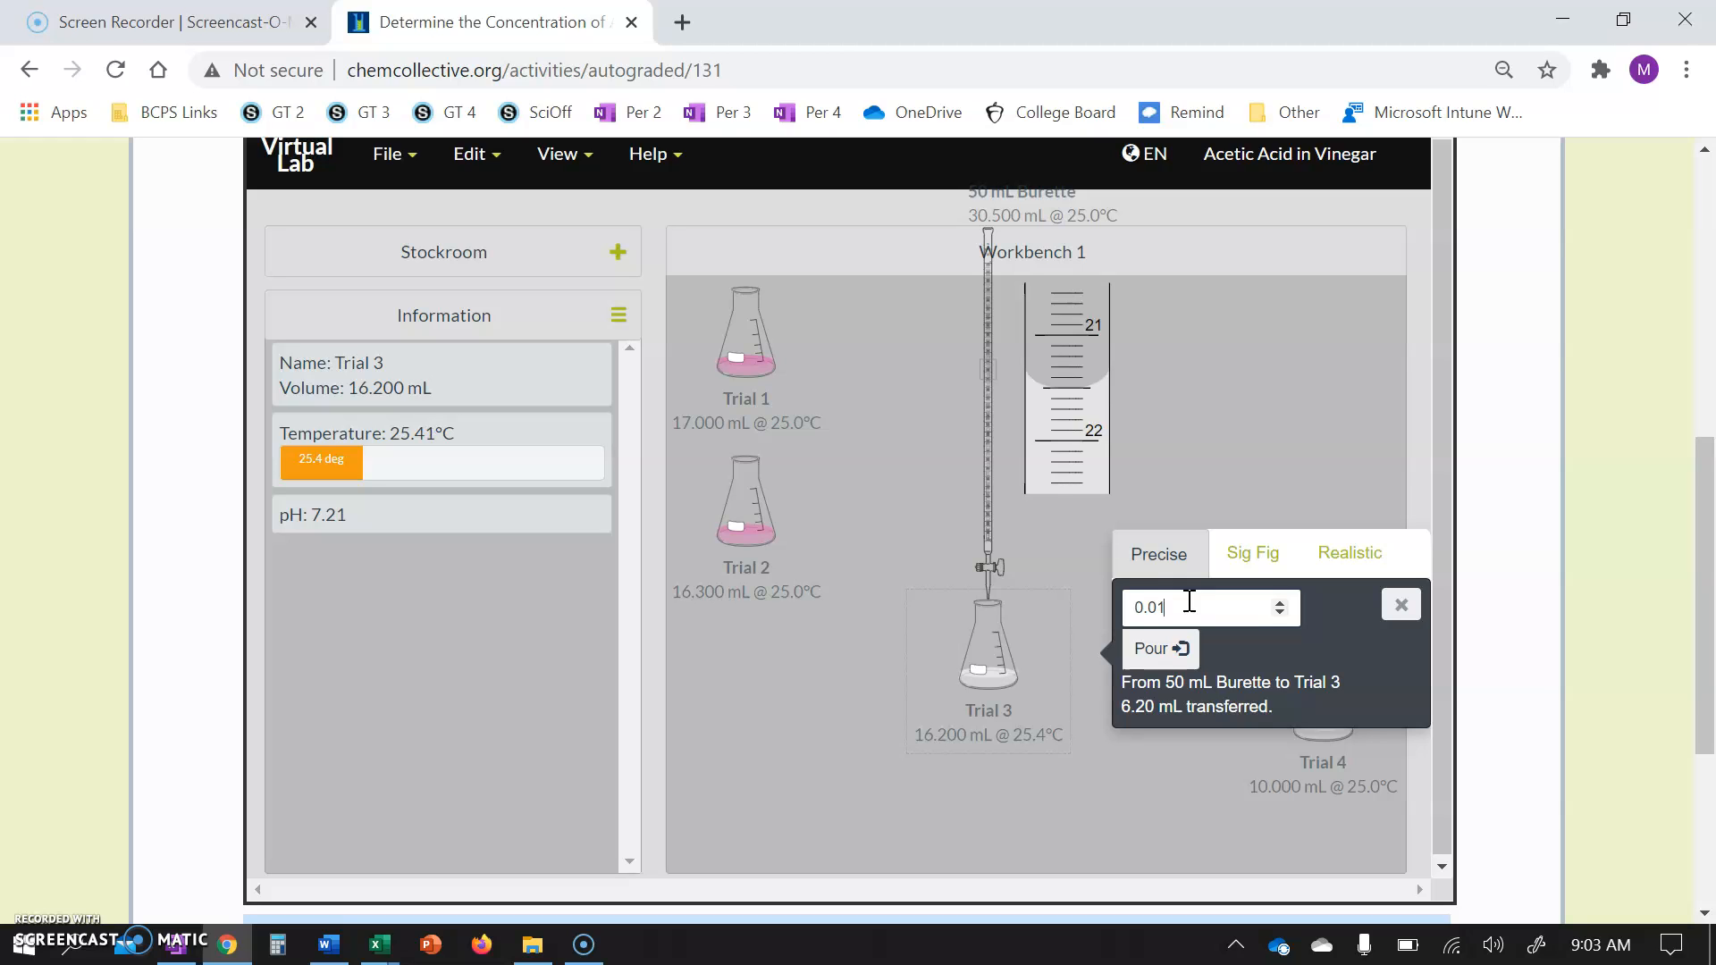
click(1198, 735)
click(1159, 653)
click(1160, 653)
click(1159, 653)
click(1159, 653)
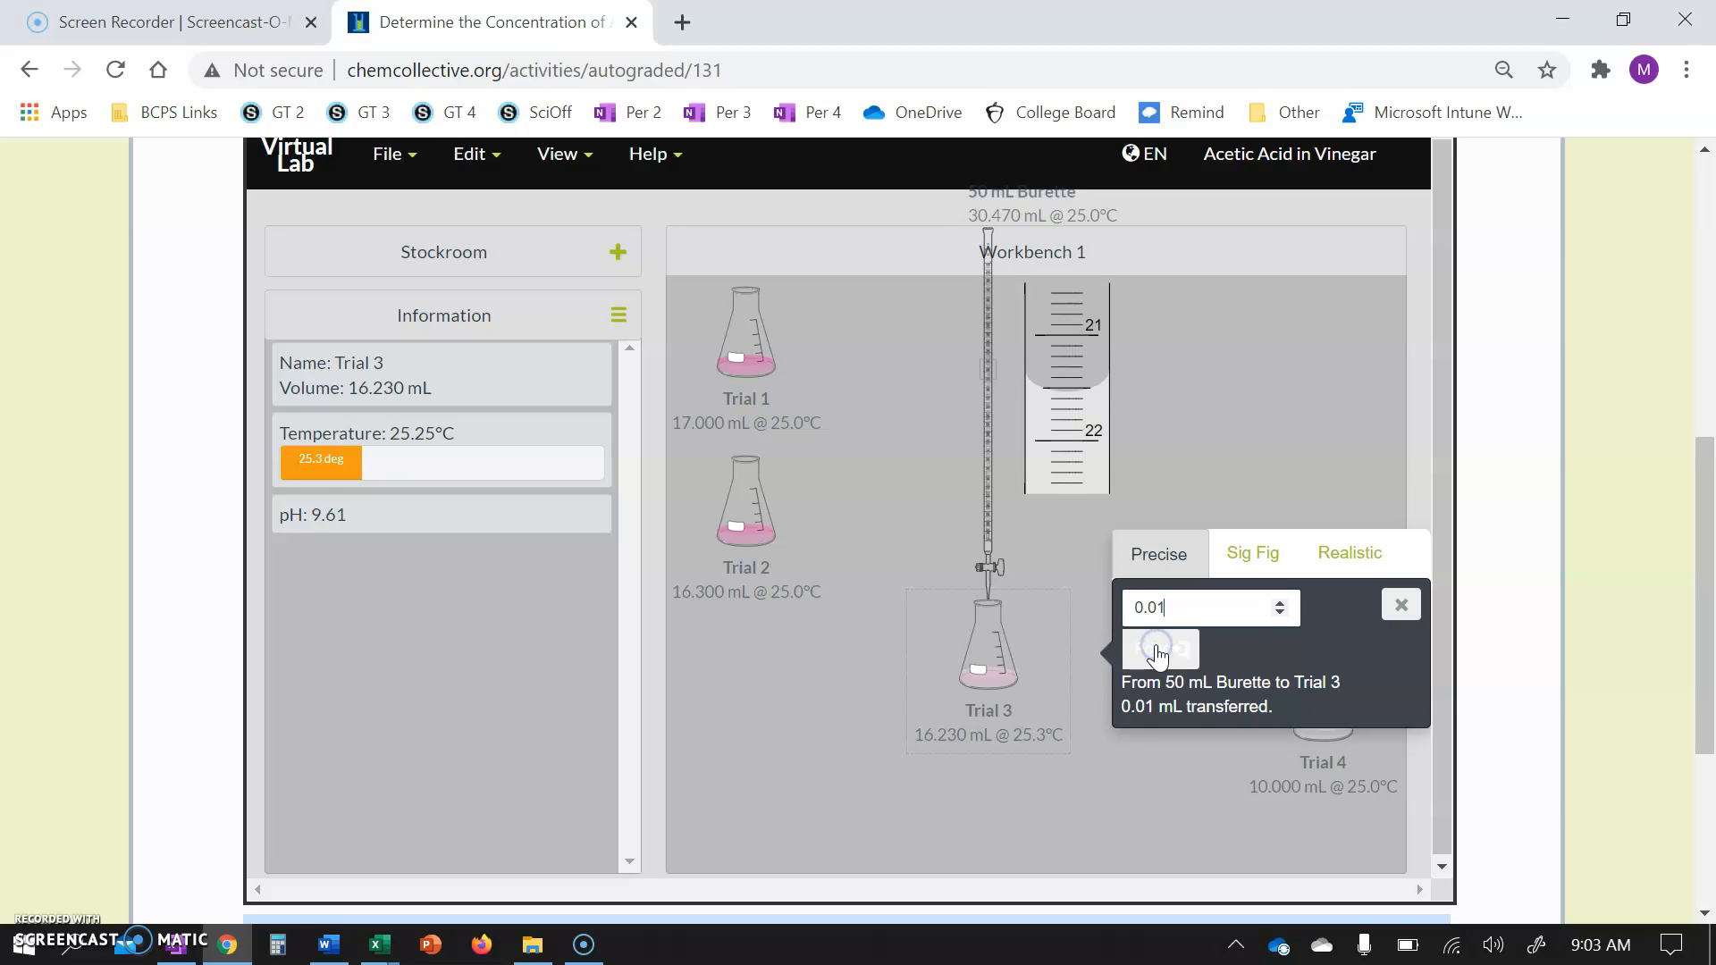
click(1401, 608)
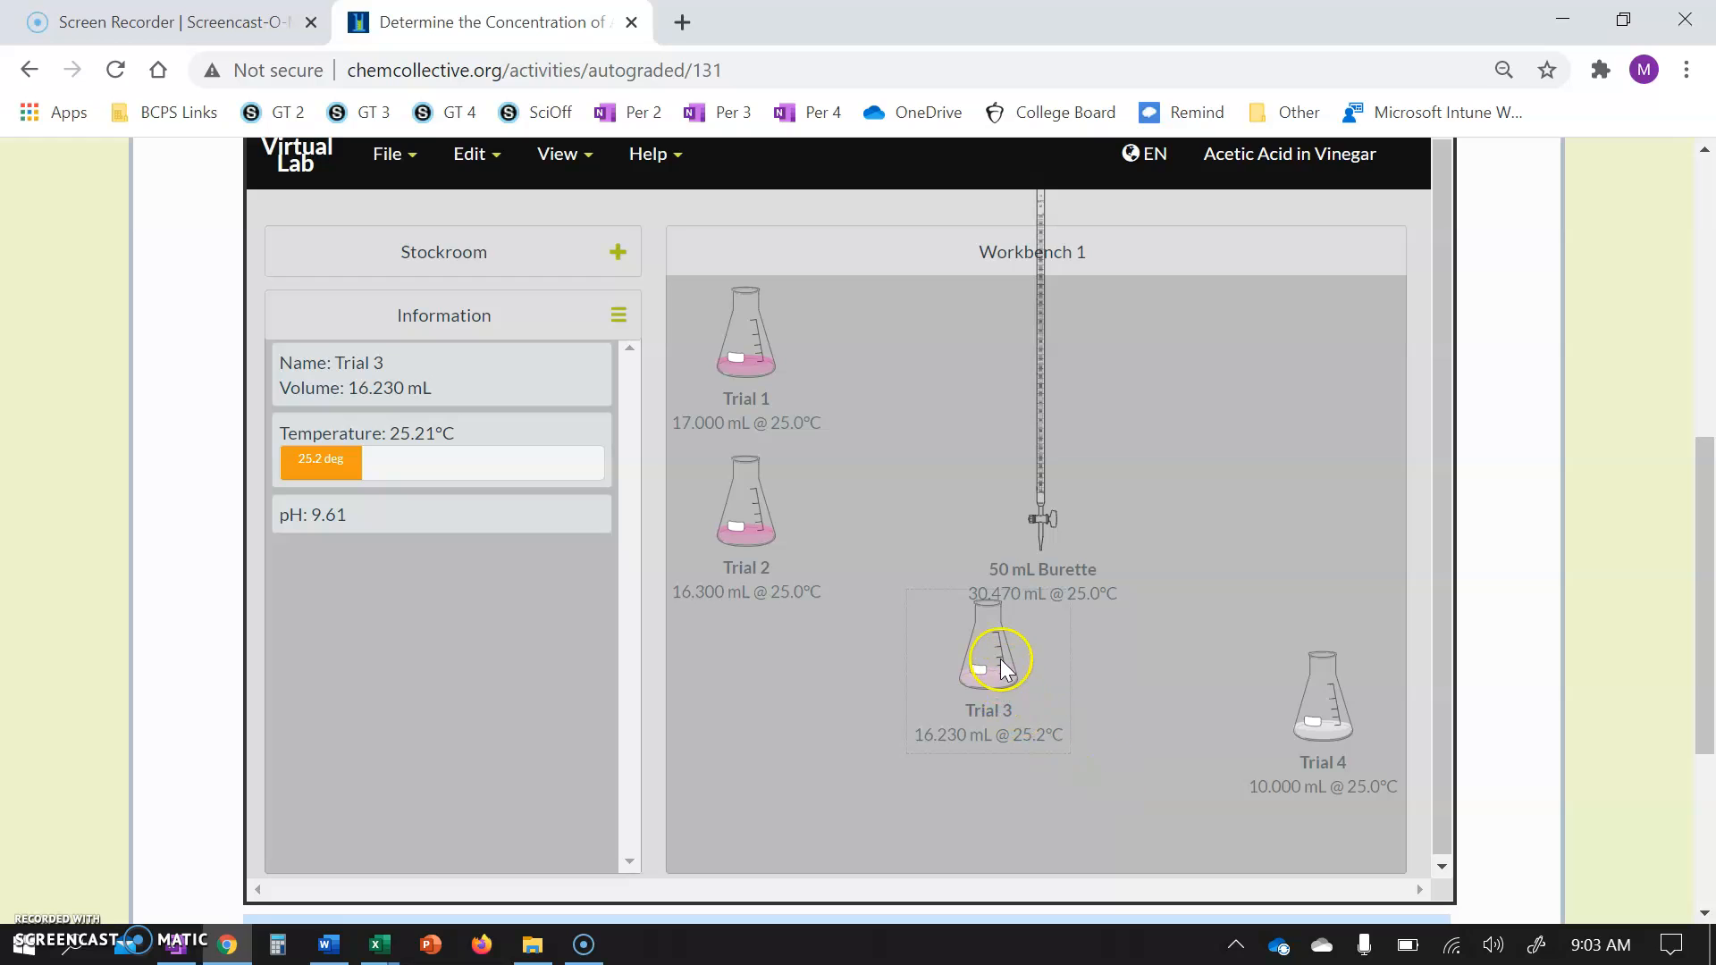
drag(1001, 666, 877, 380)
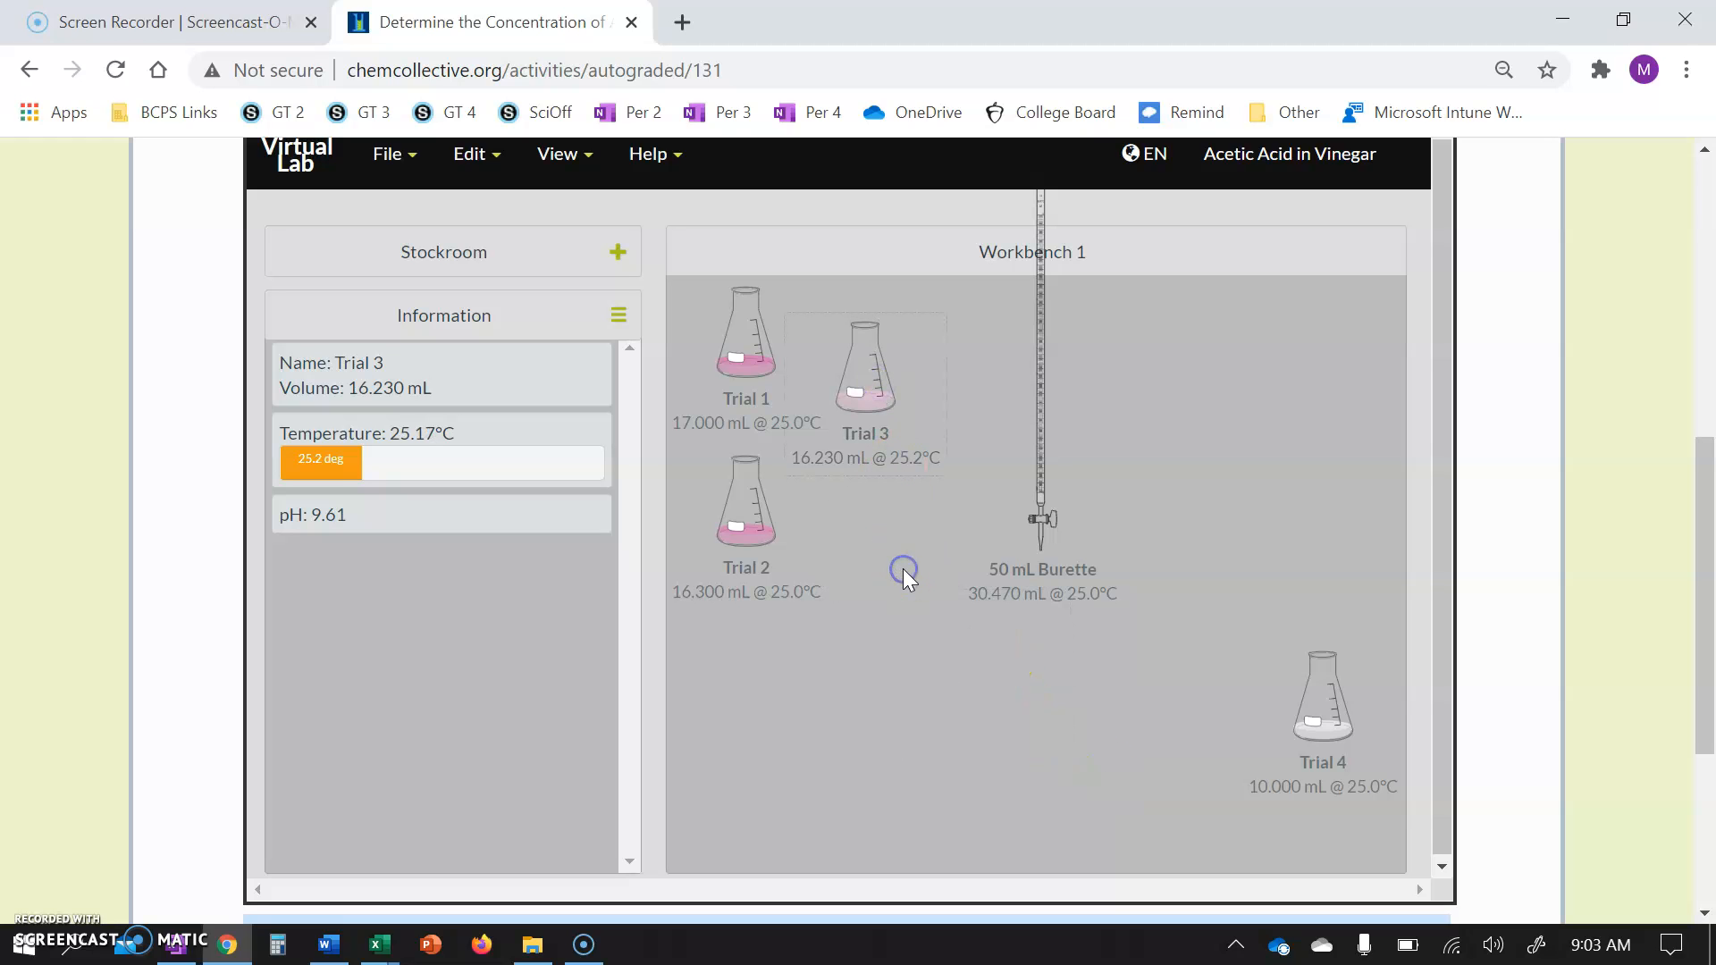
click(1318, 700)
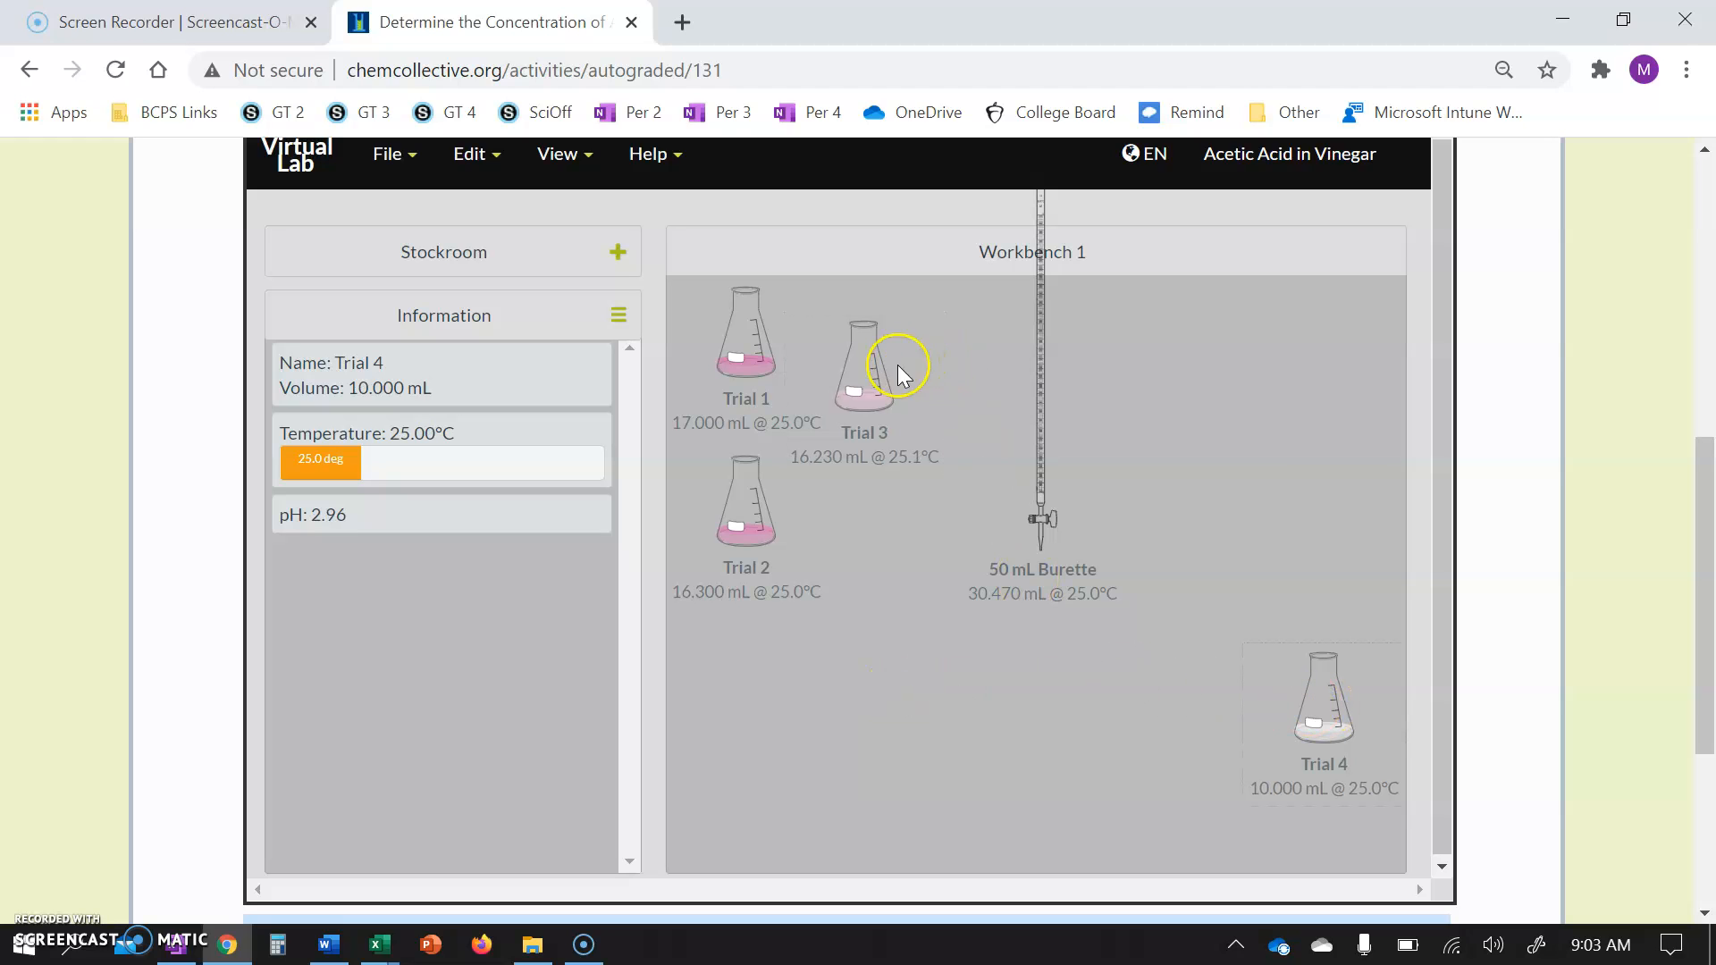
drag(866, 395, 1021, 700)
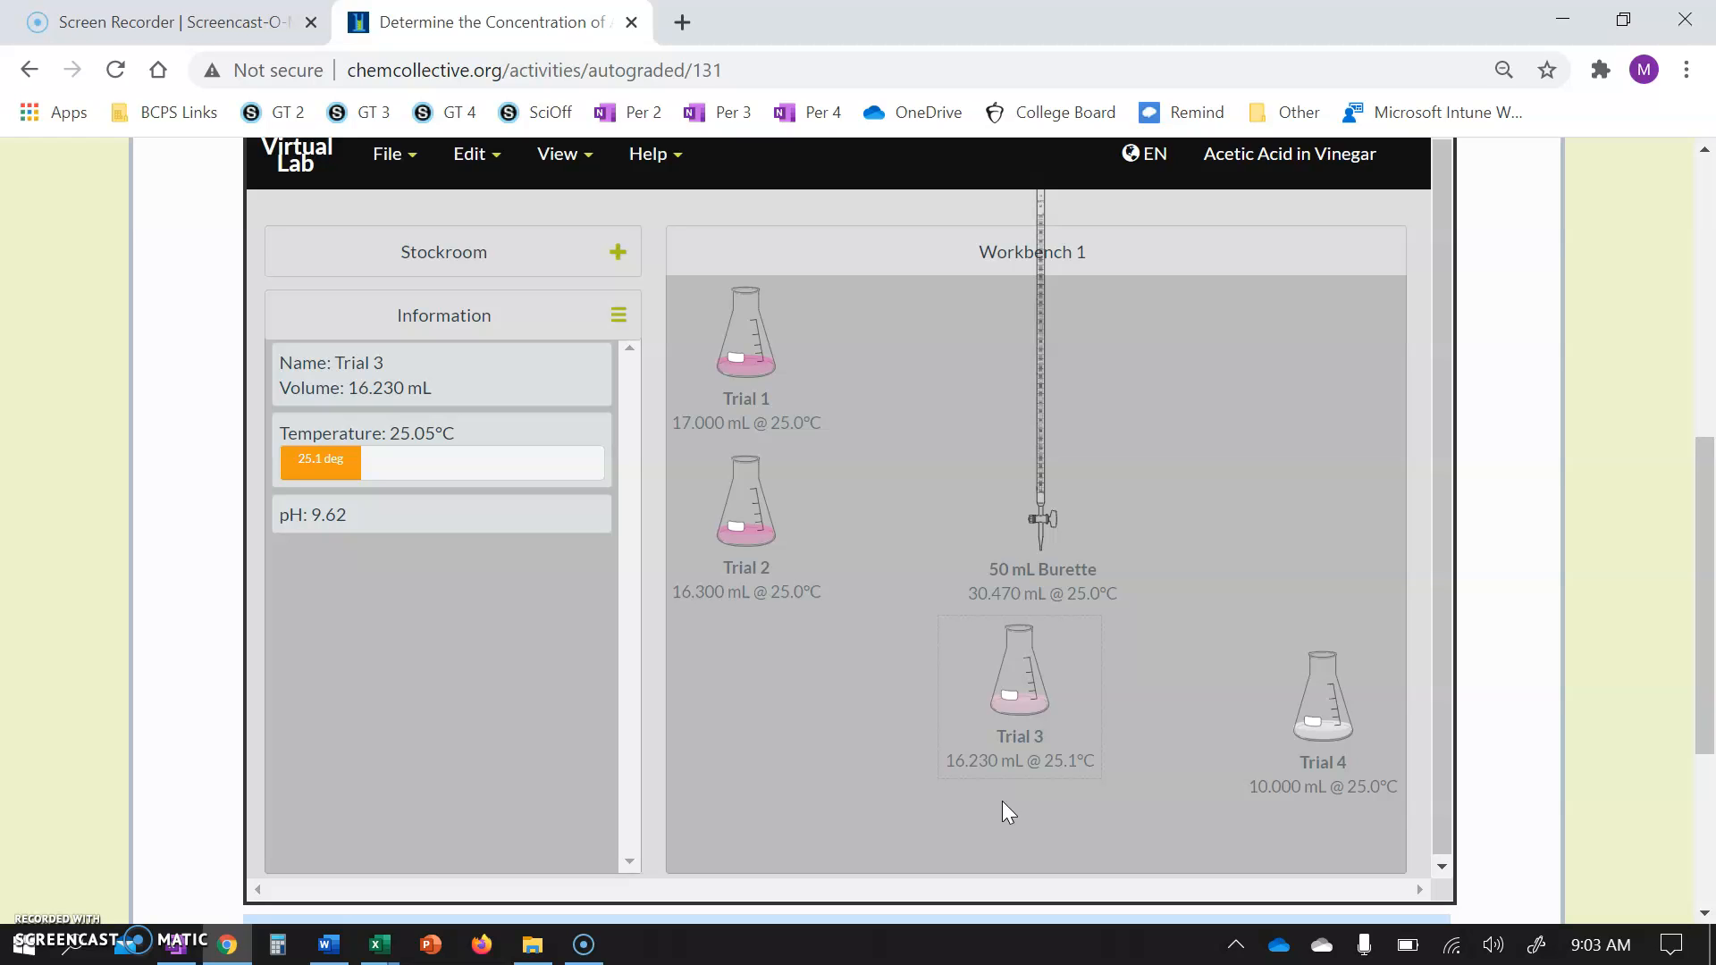
Submit 0.546 as the experimentally determined acetic acid concentration in M.
scroll(1001, 801, down, 1)
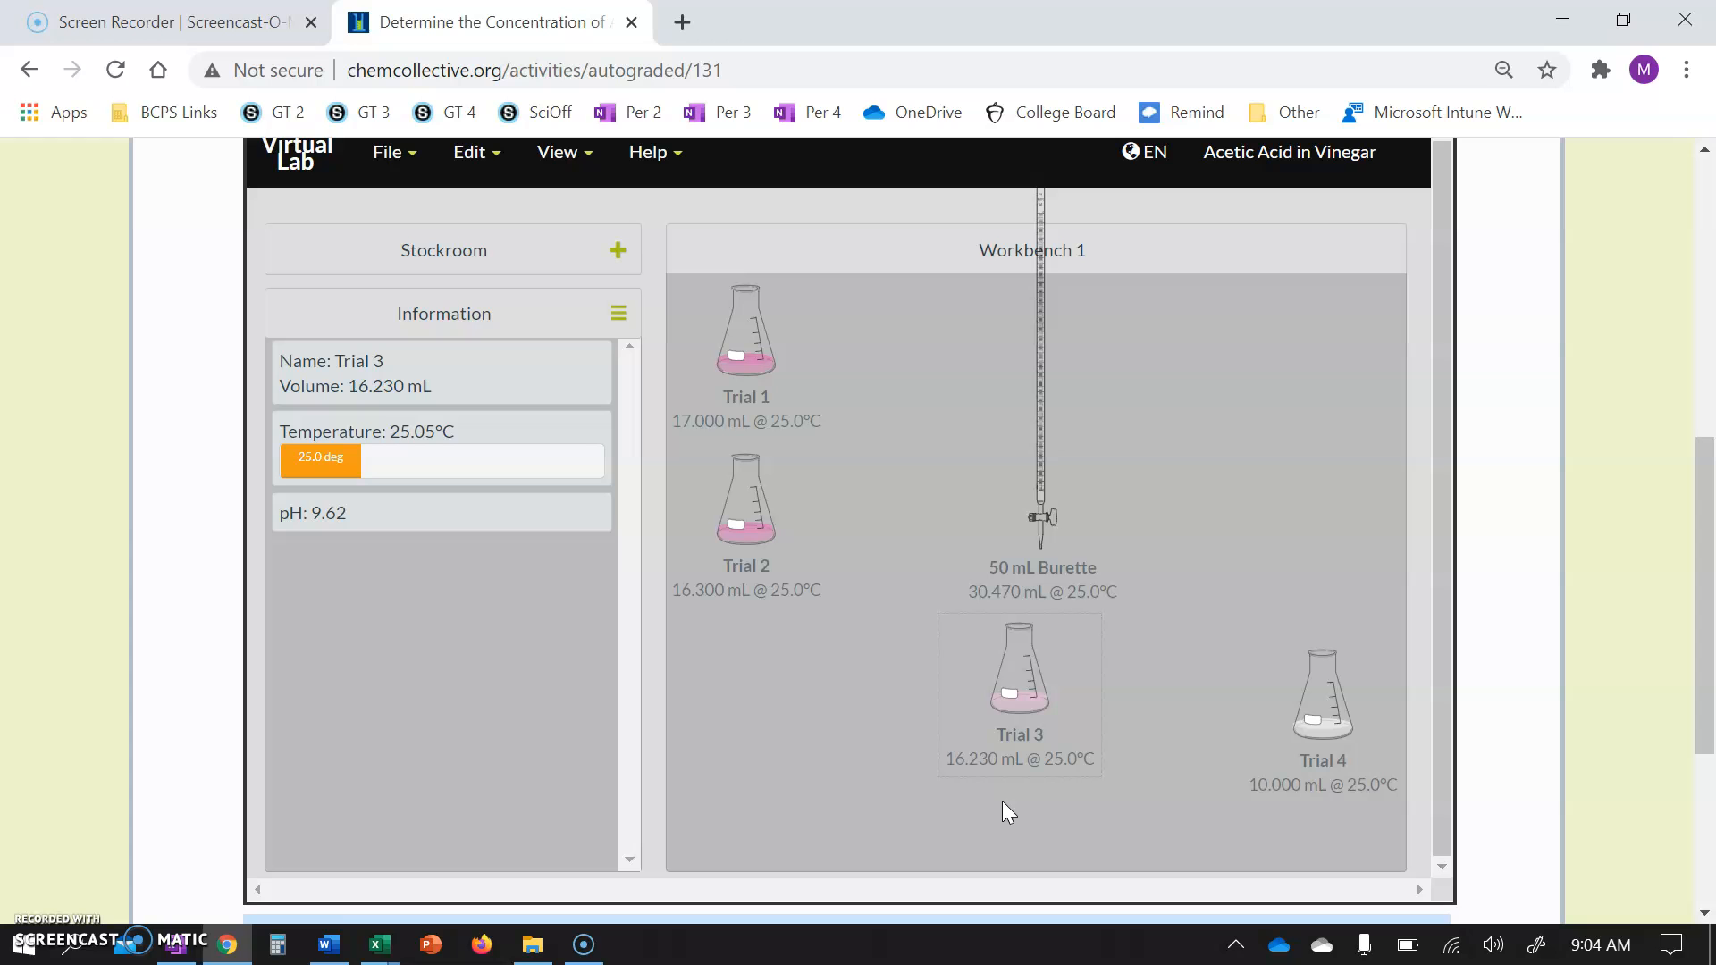
scroll(1003, 803, down, 1)
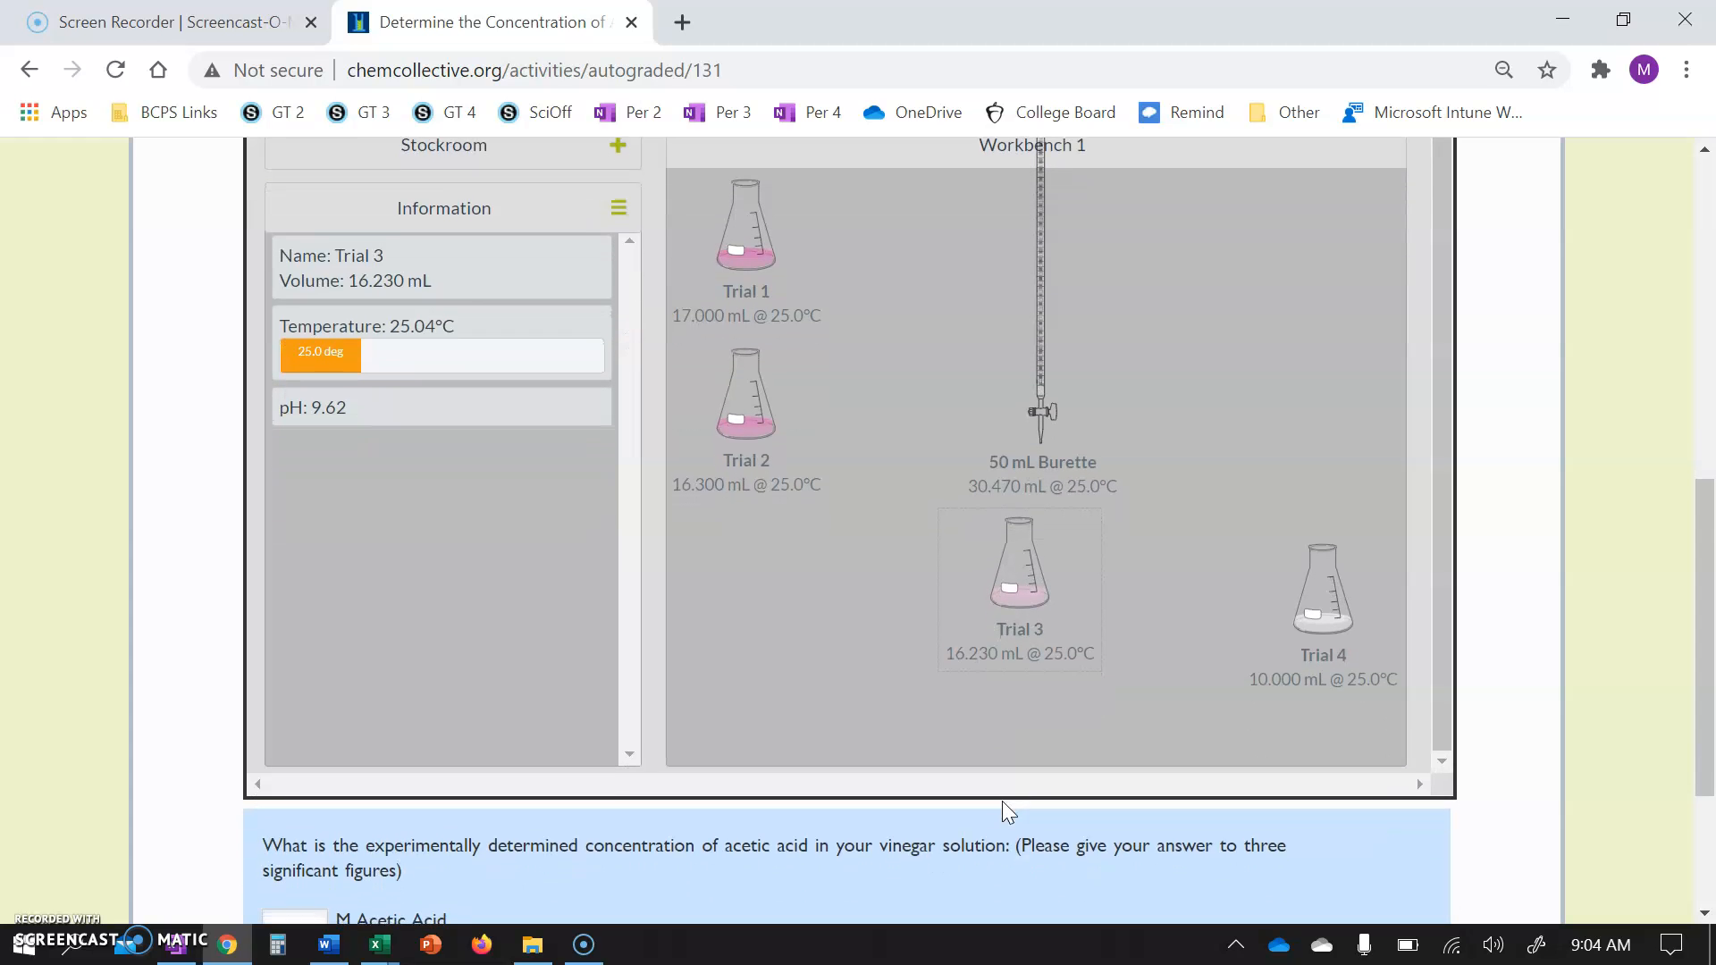
scroll(1001, 801, down, 2)
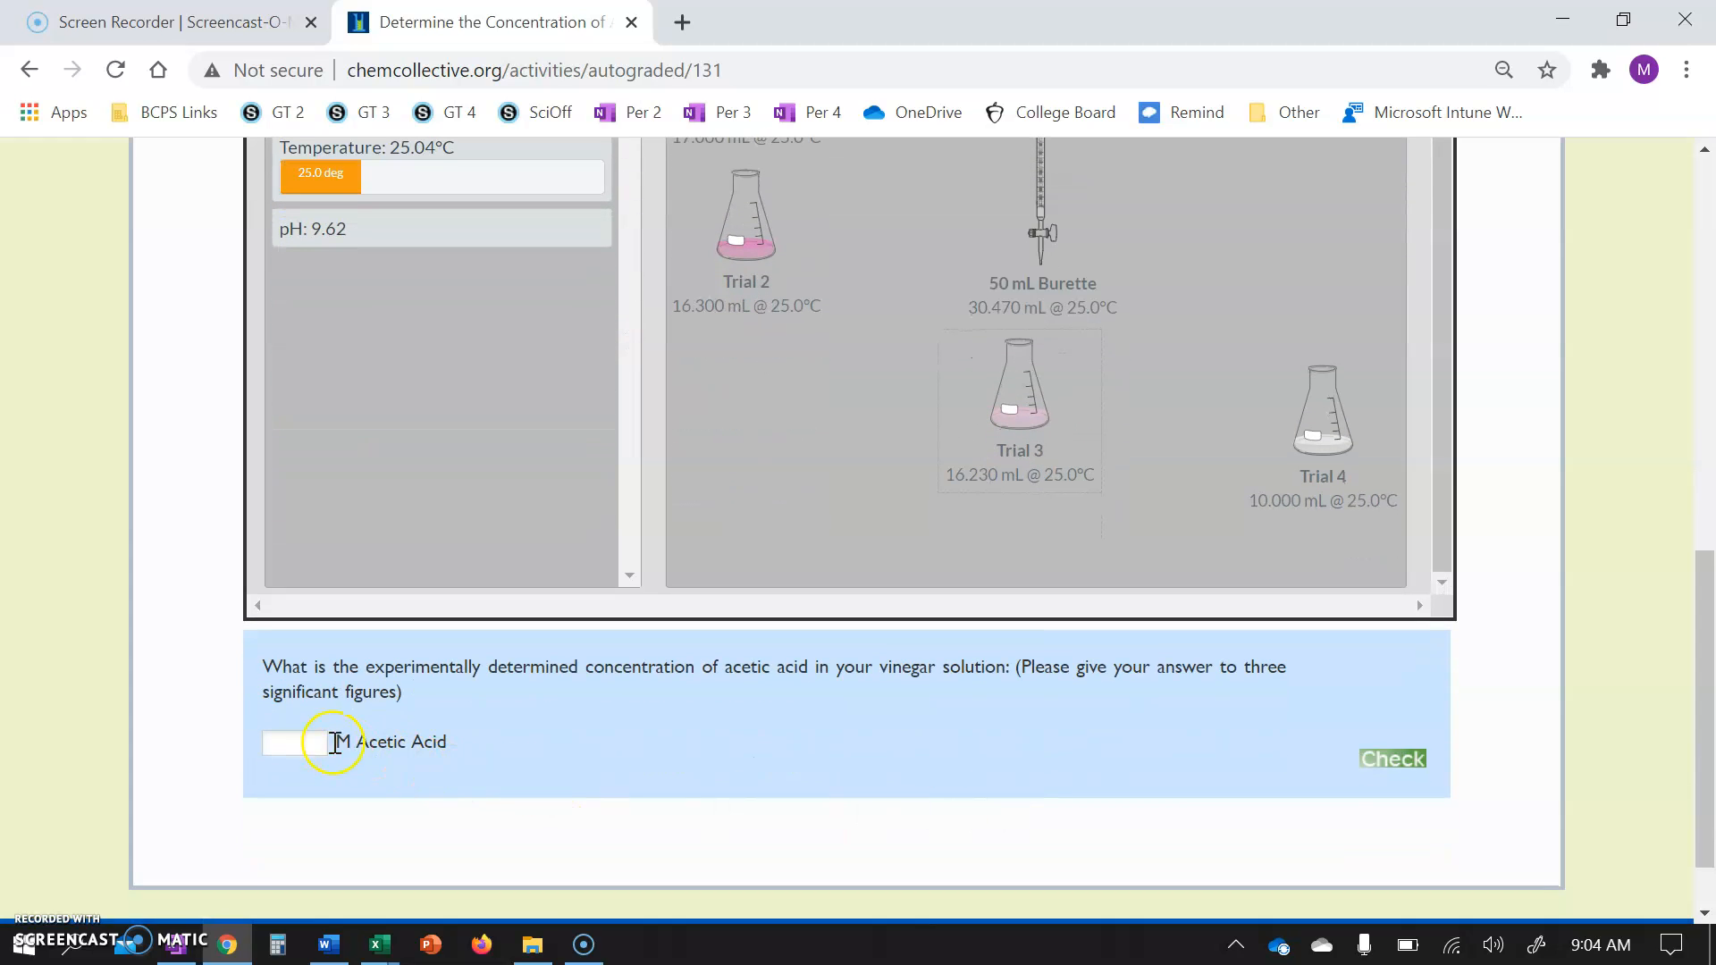
click(295, 743)
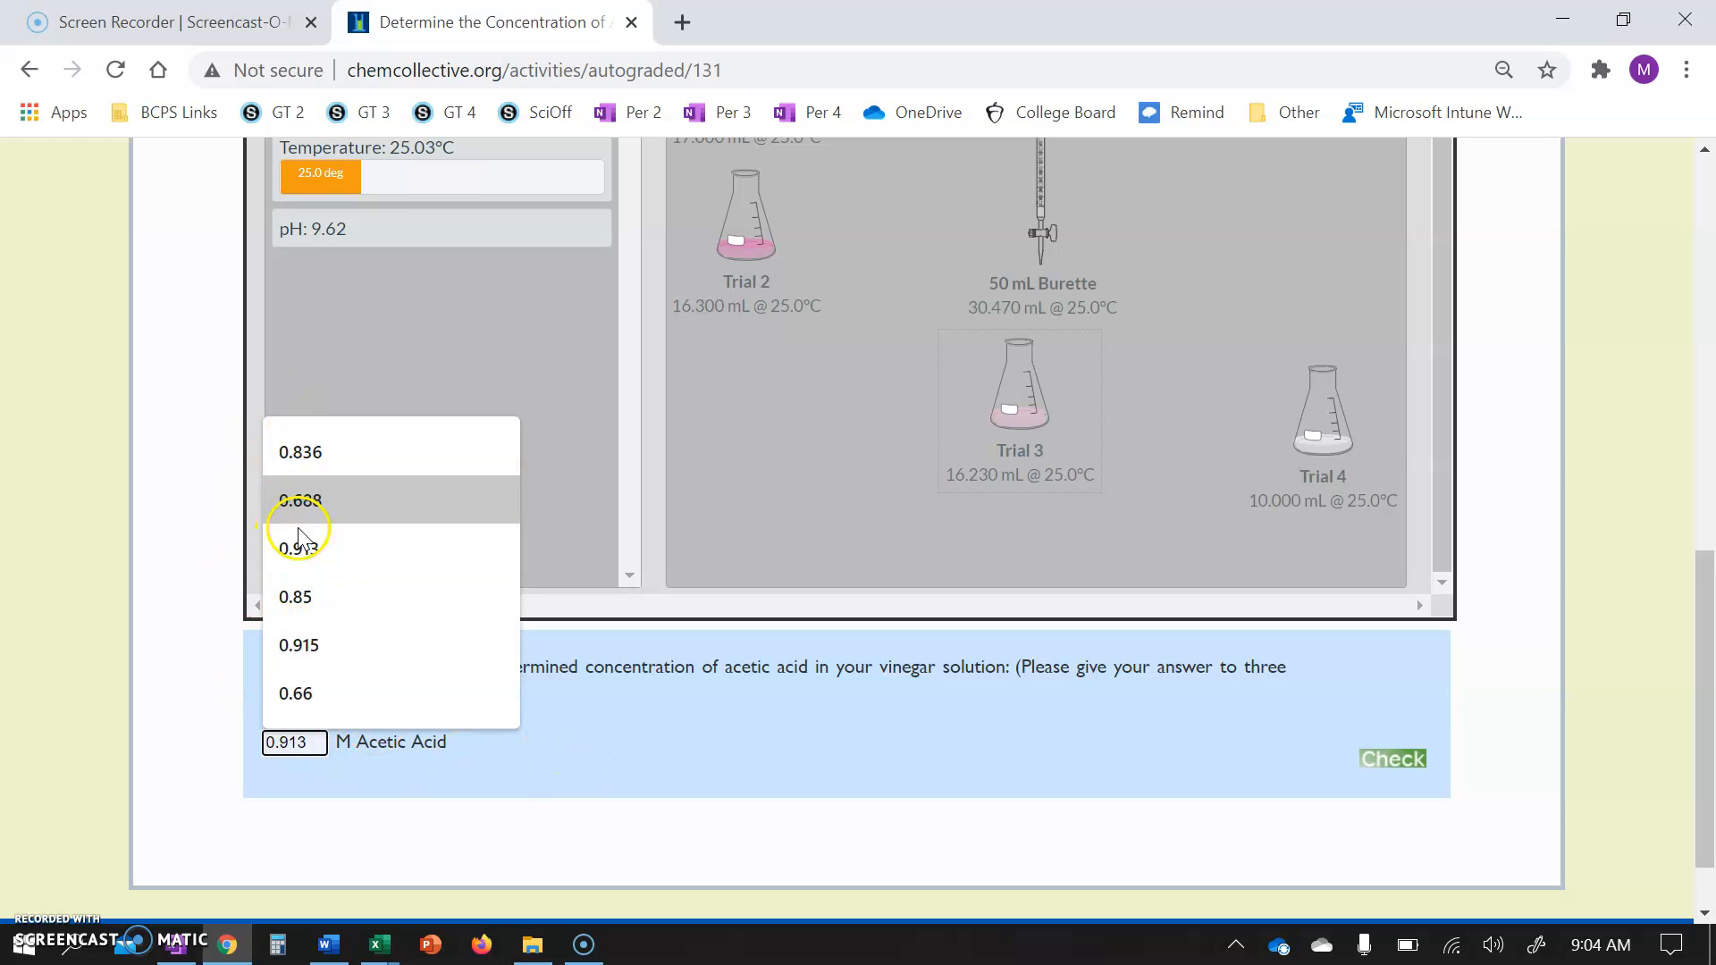
click(677, 727)
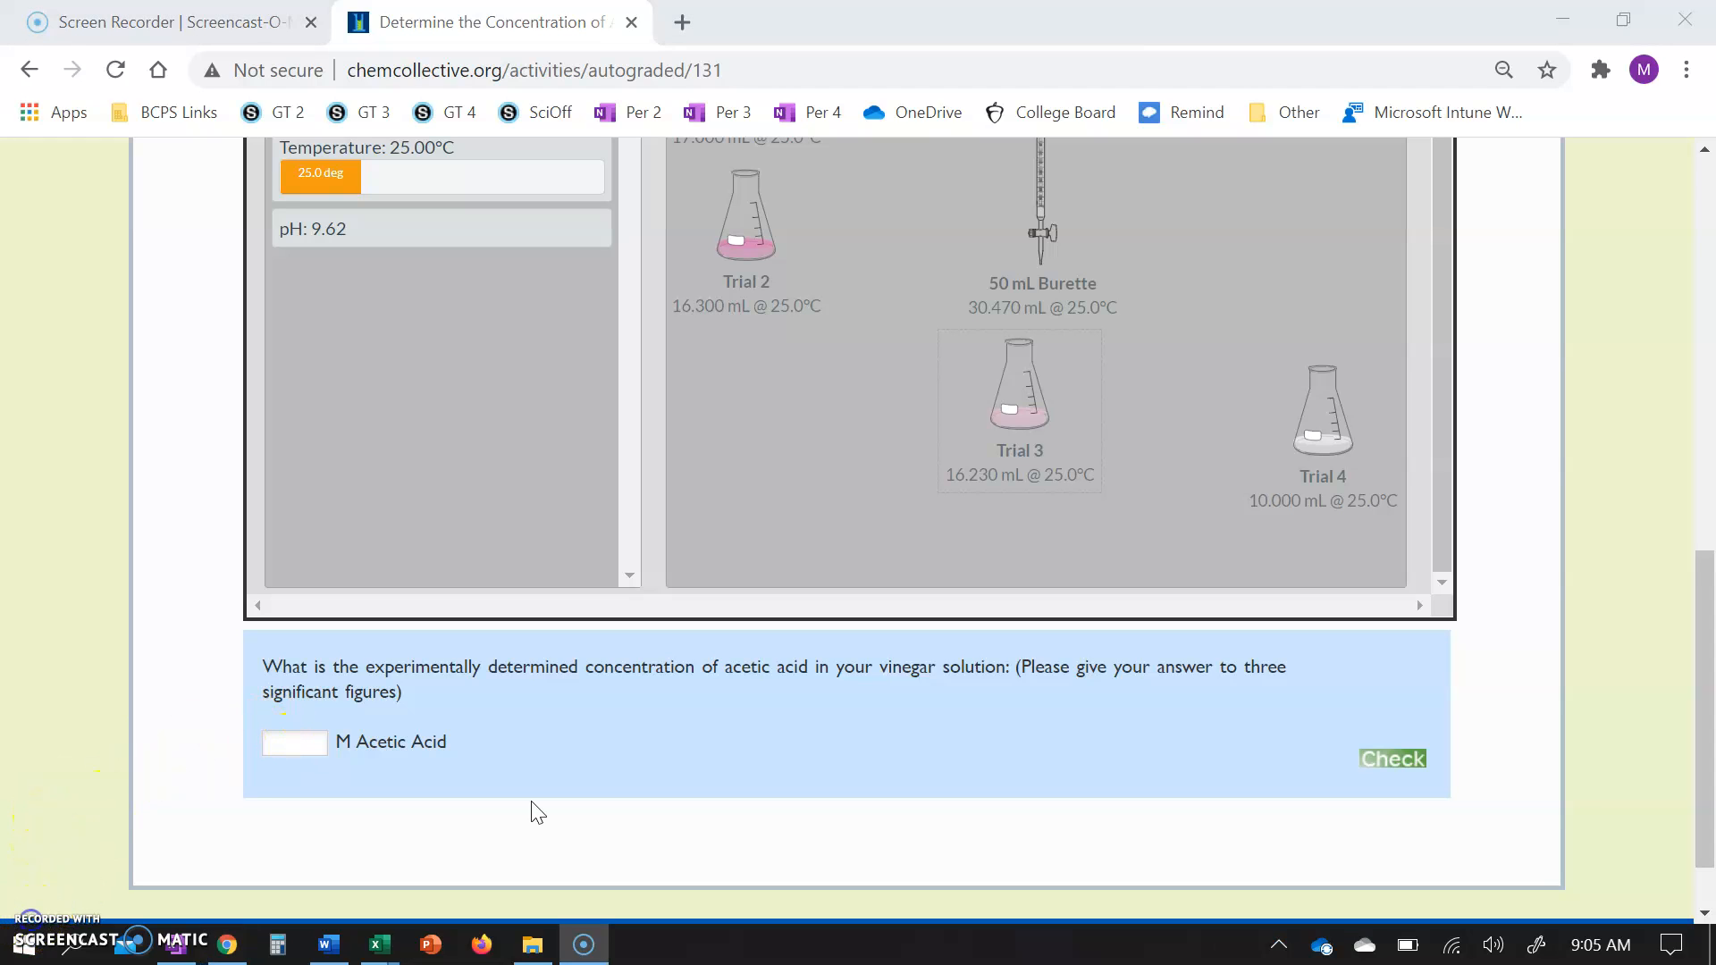
click(291, 752)
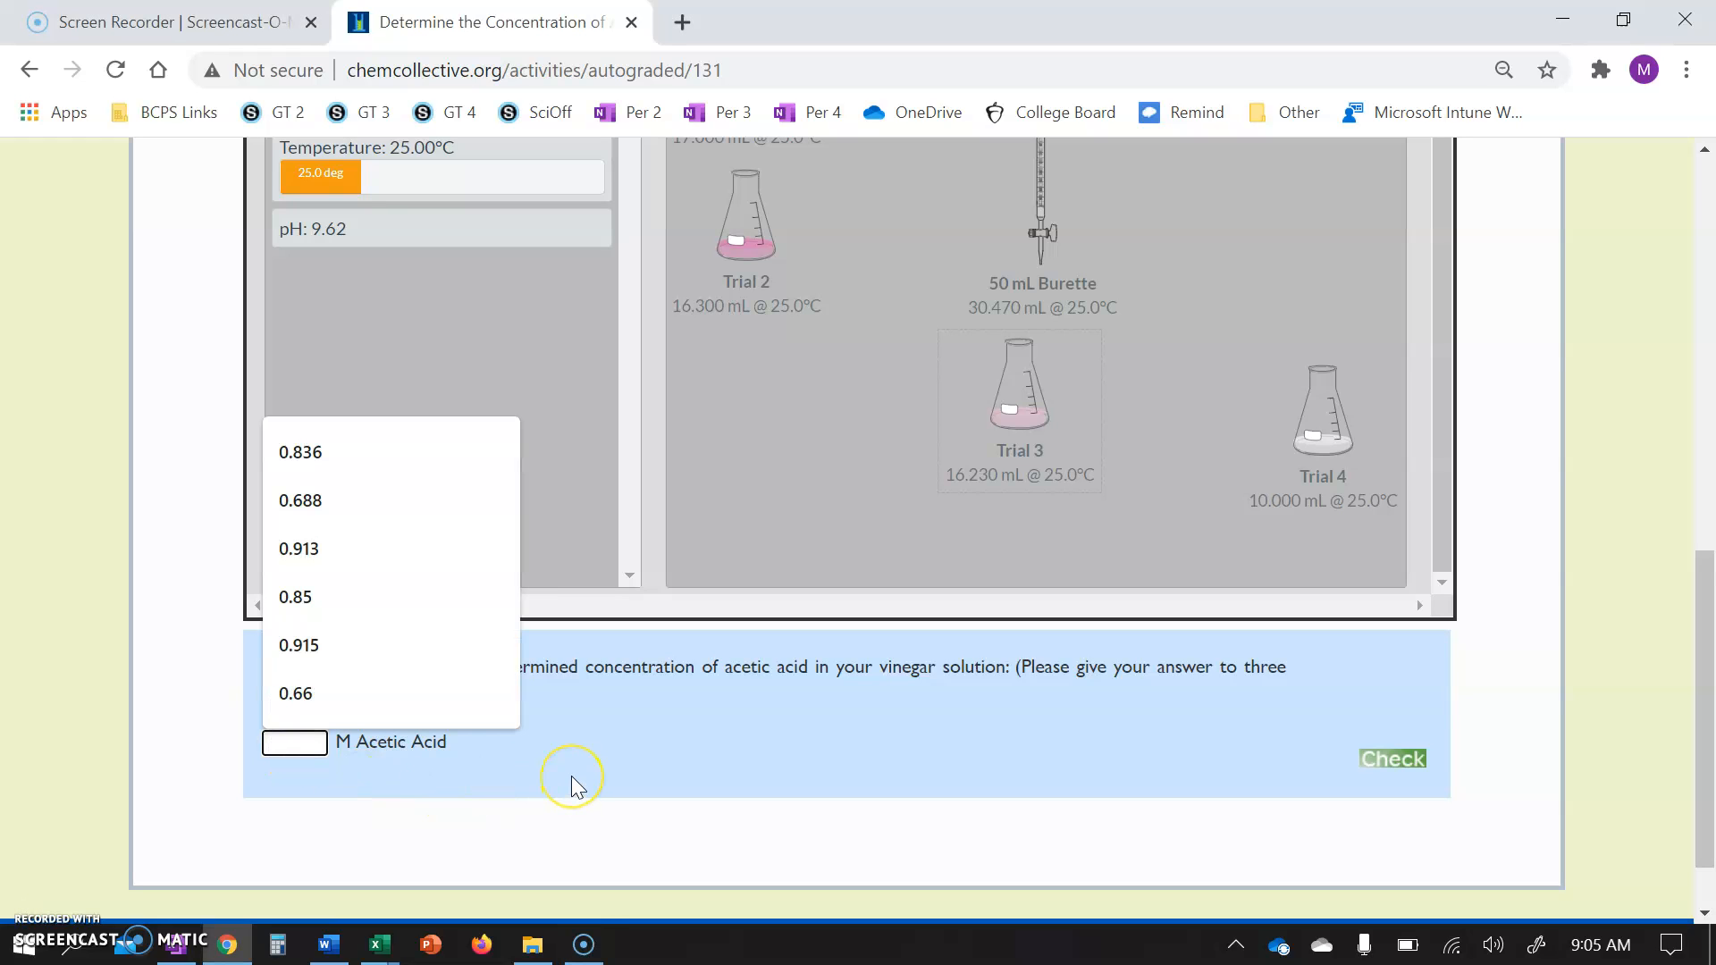
text(0.)
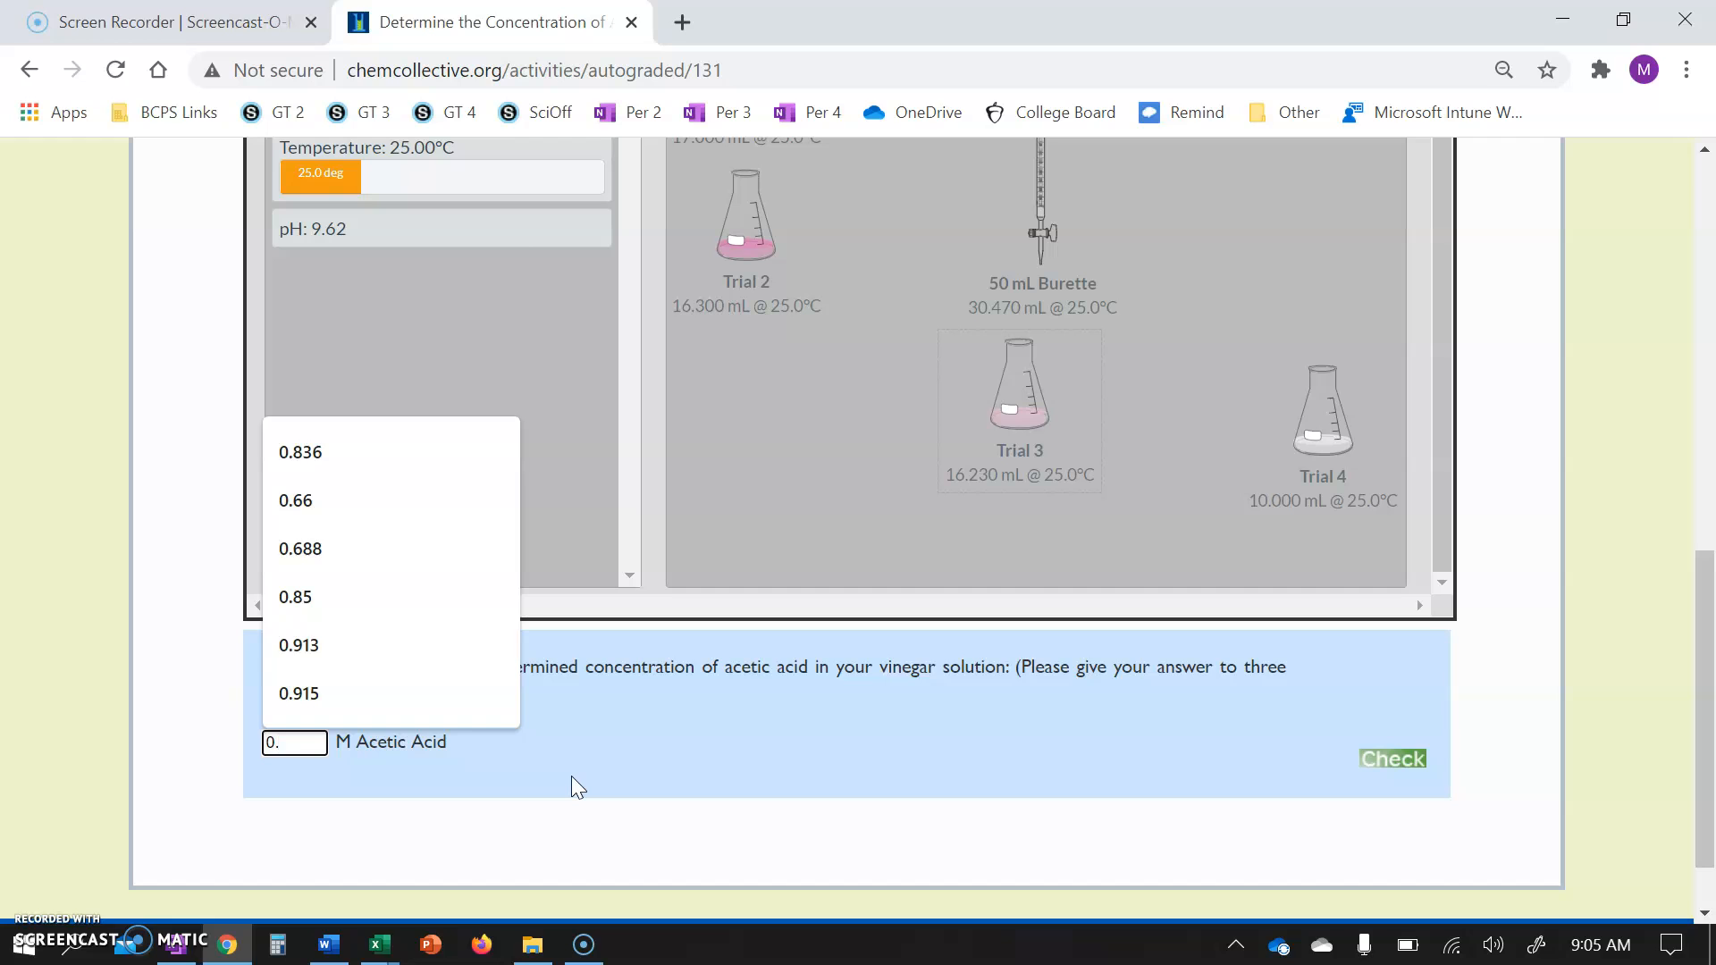
text(546)
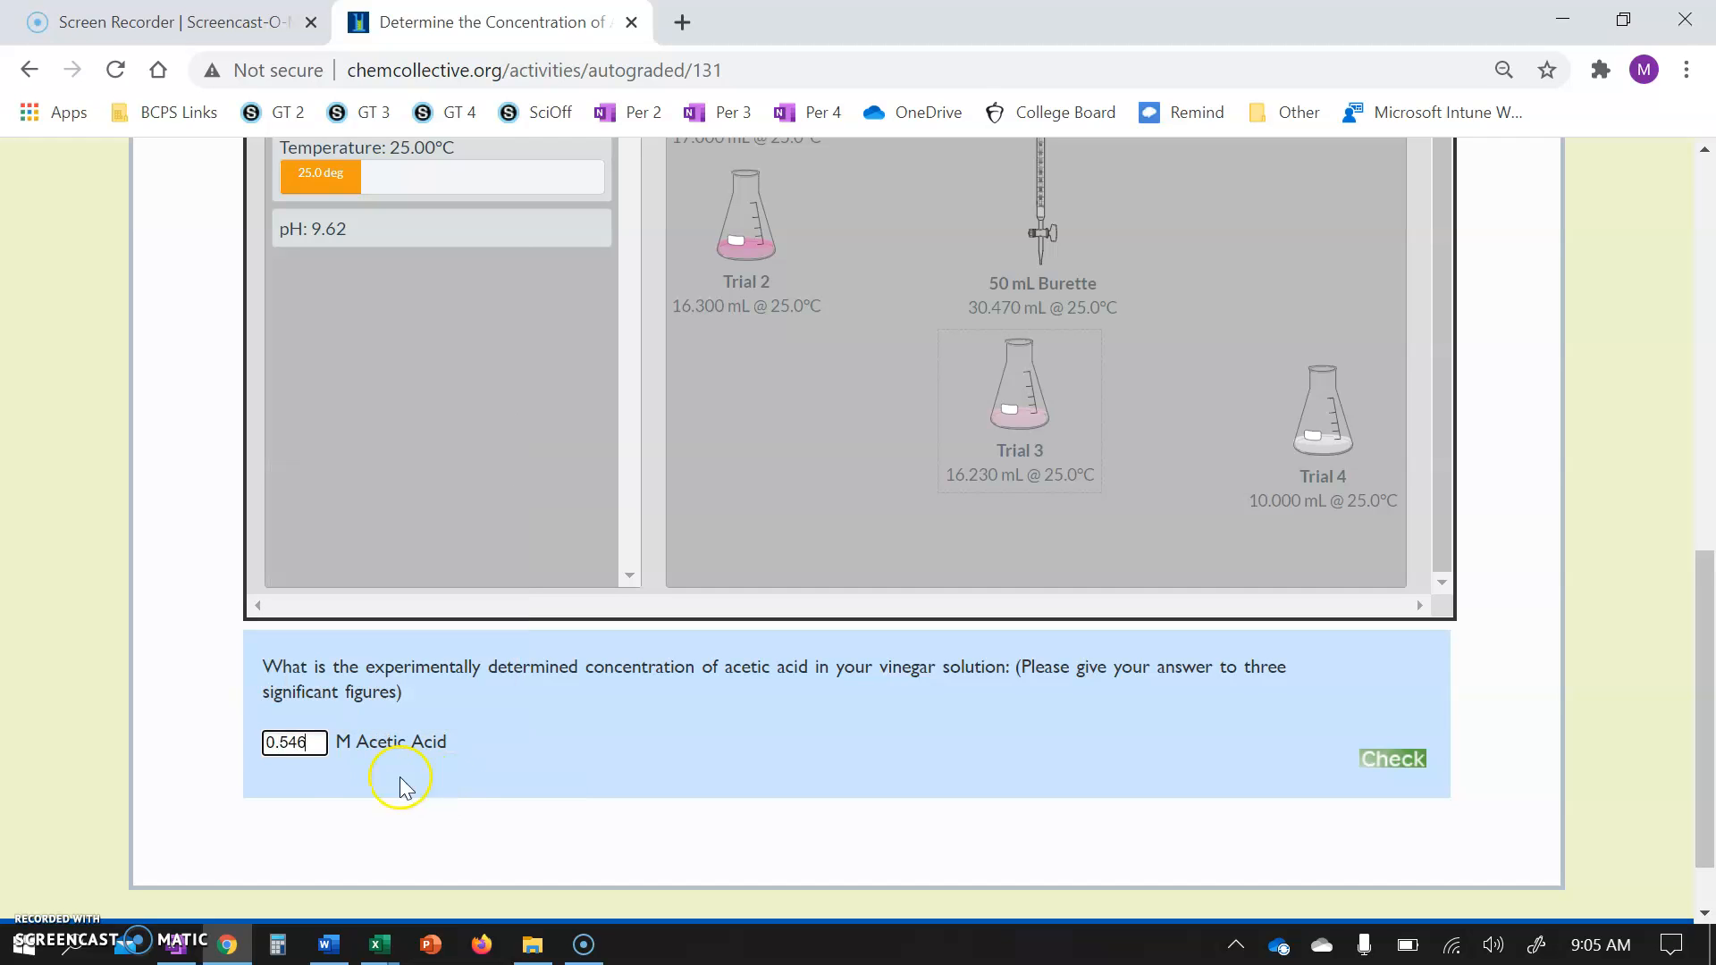
click(1405, 762)
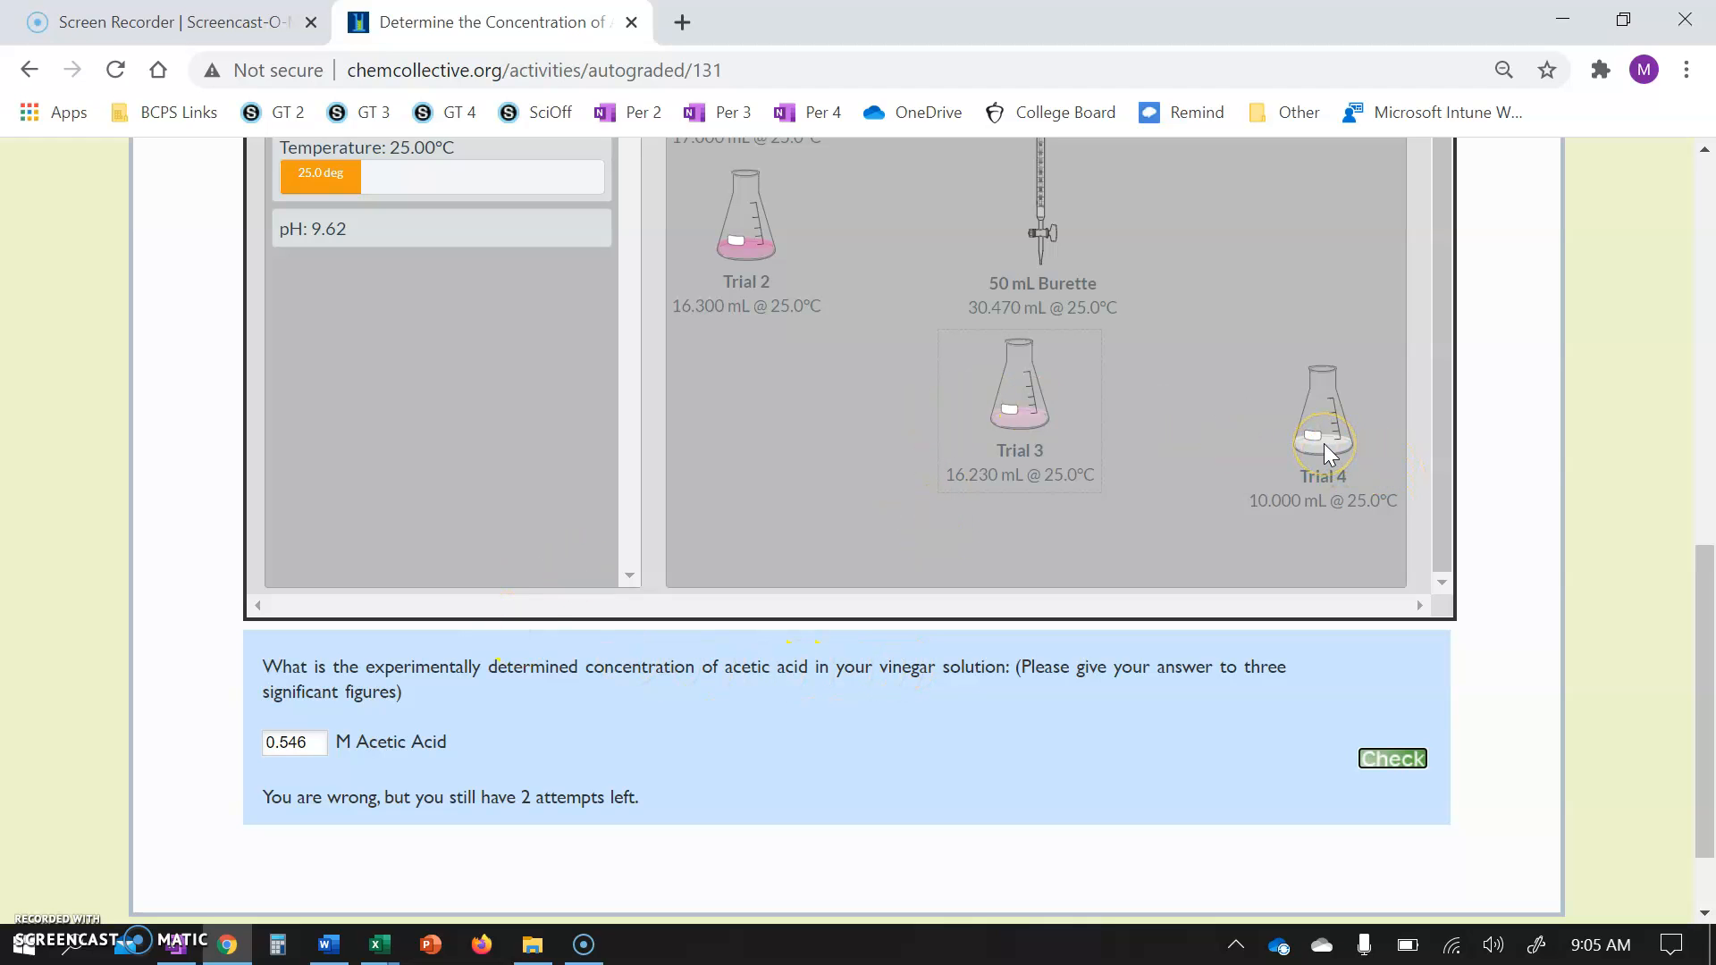
Replace the concentration answer with 0.685 M acetic acid and check it.
drag(1323, 443, 1266, 440)
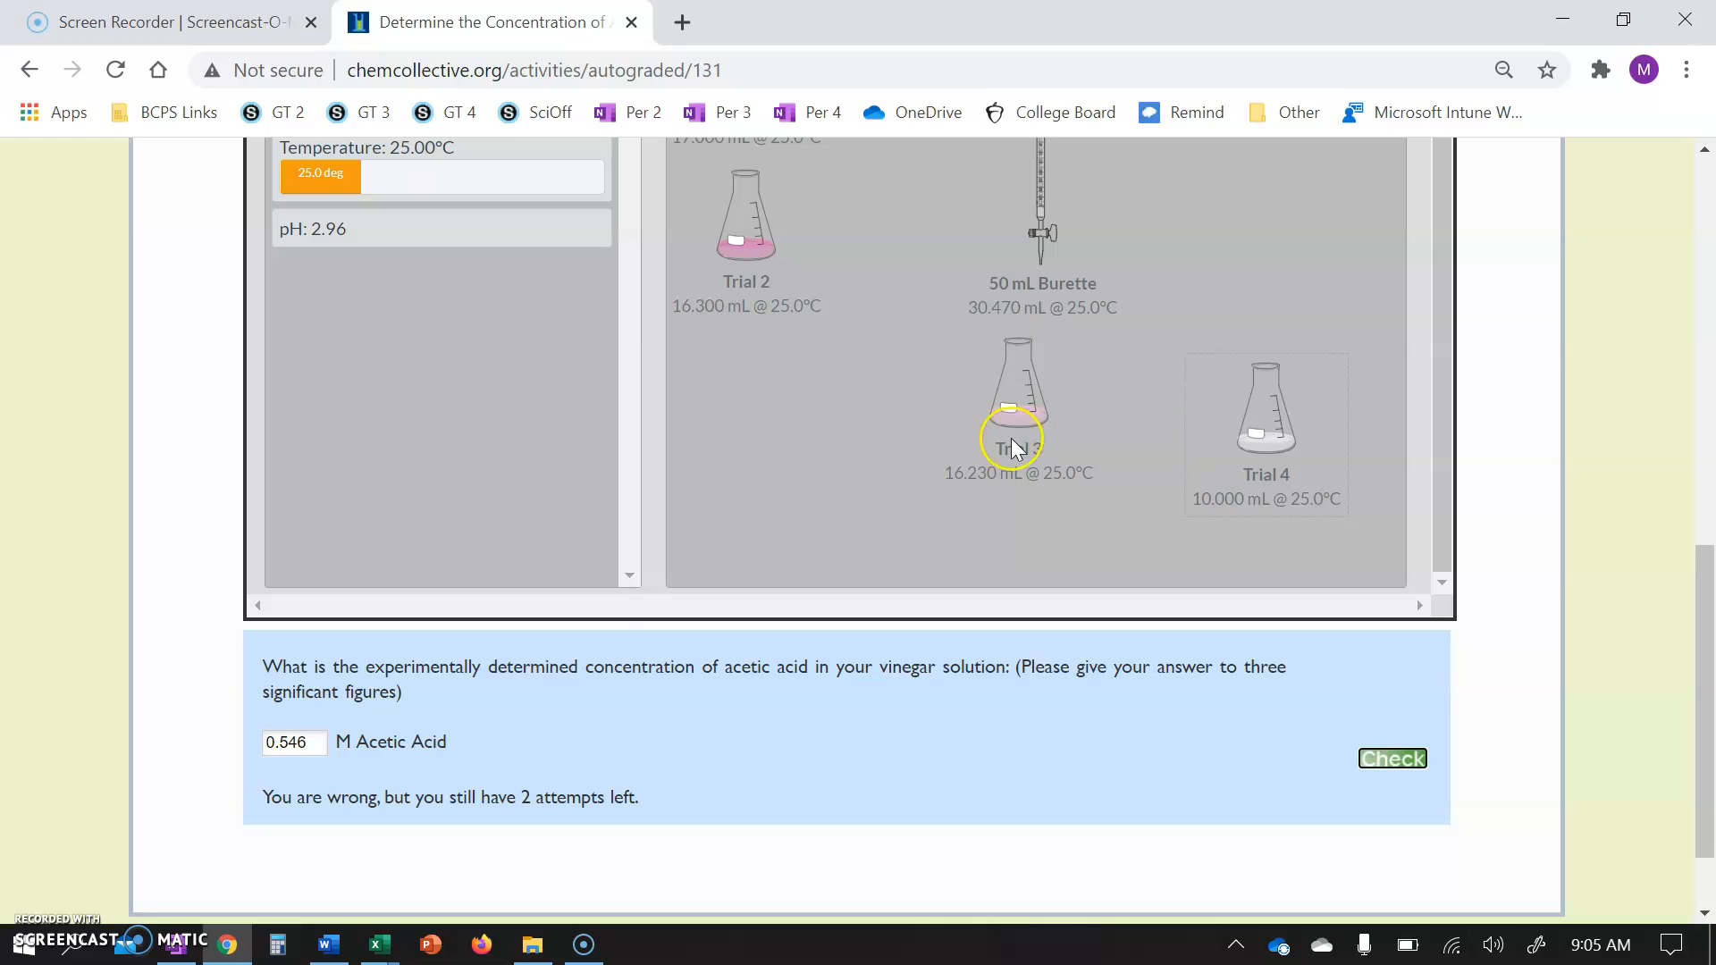
click(303, 748)
key(Down)
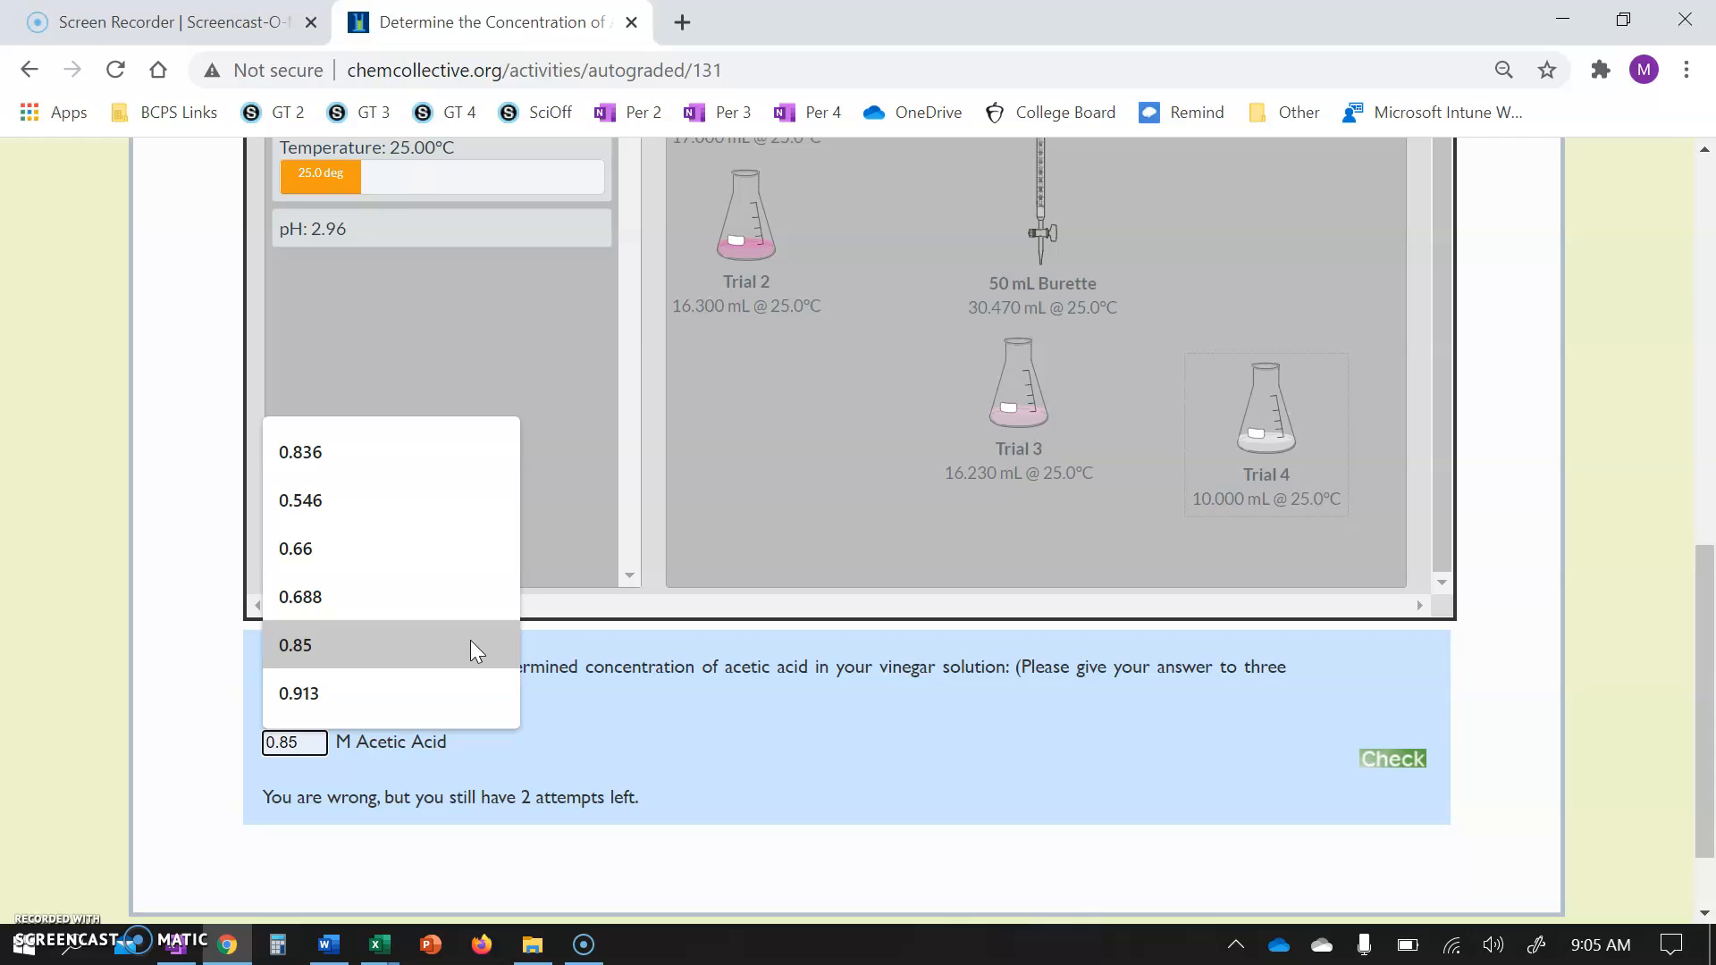
key(Escape)
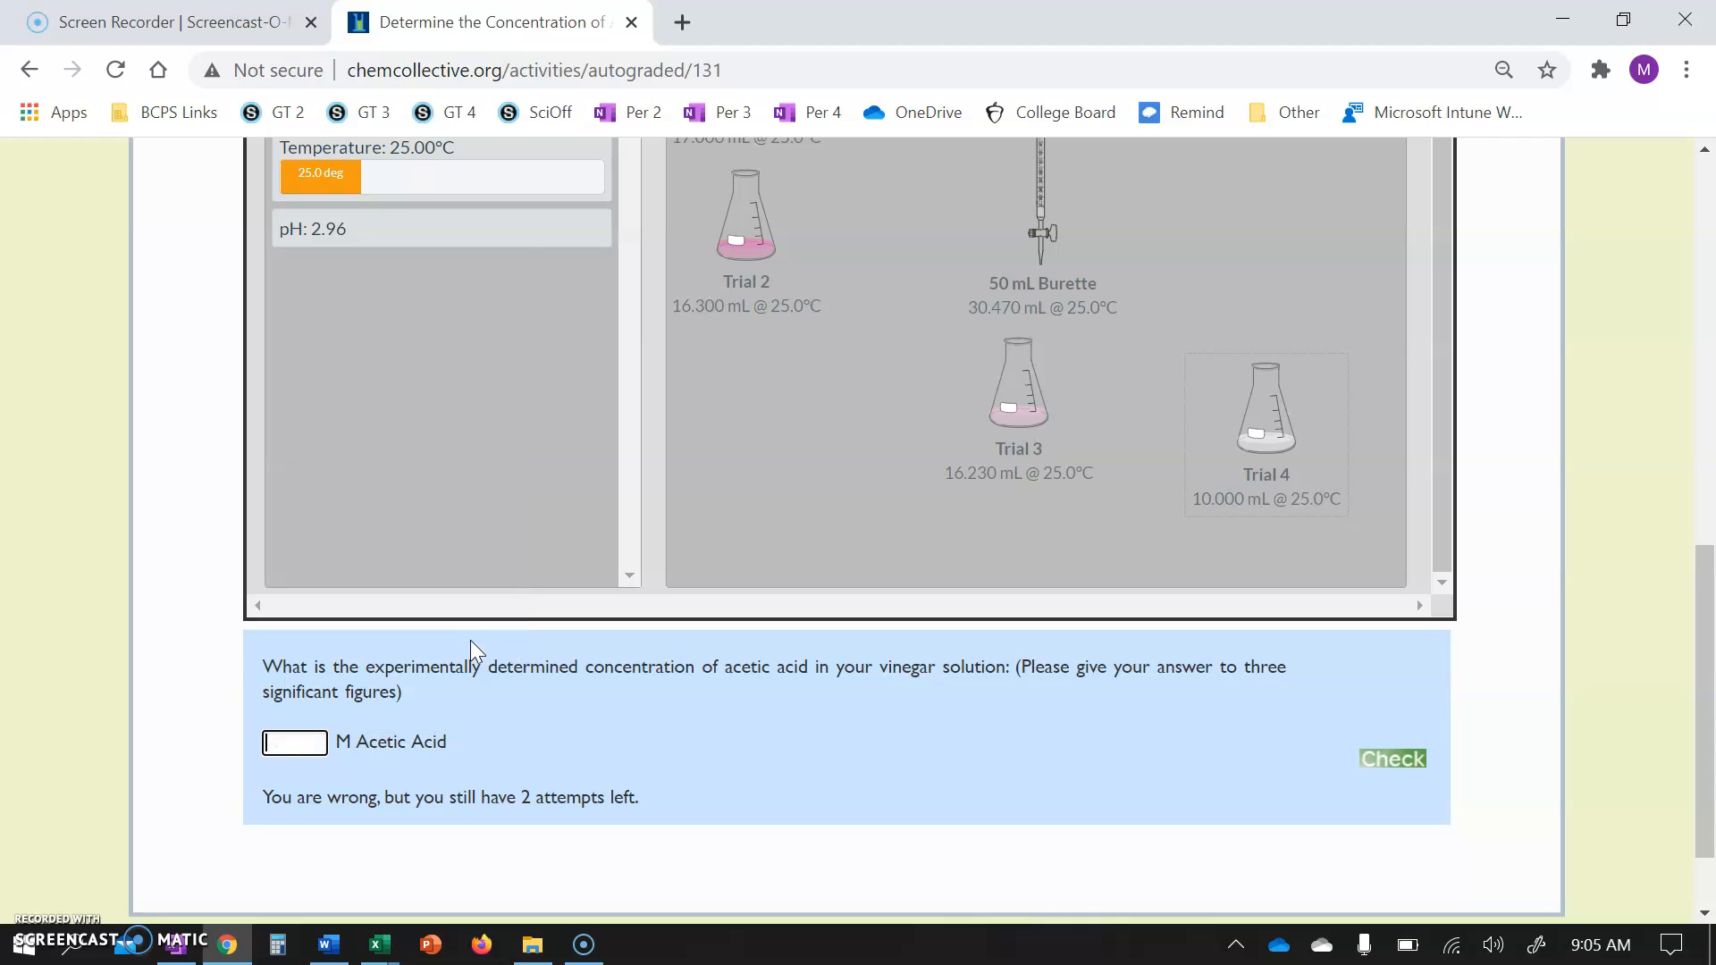
text(0.)
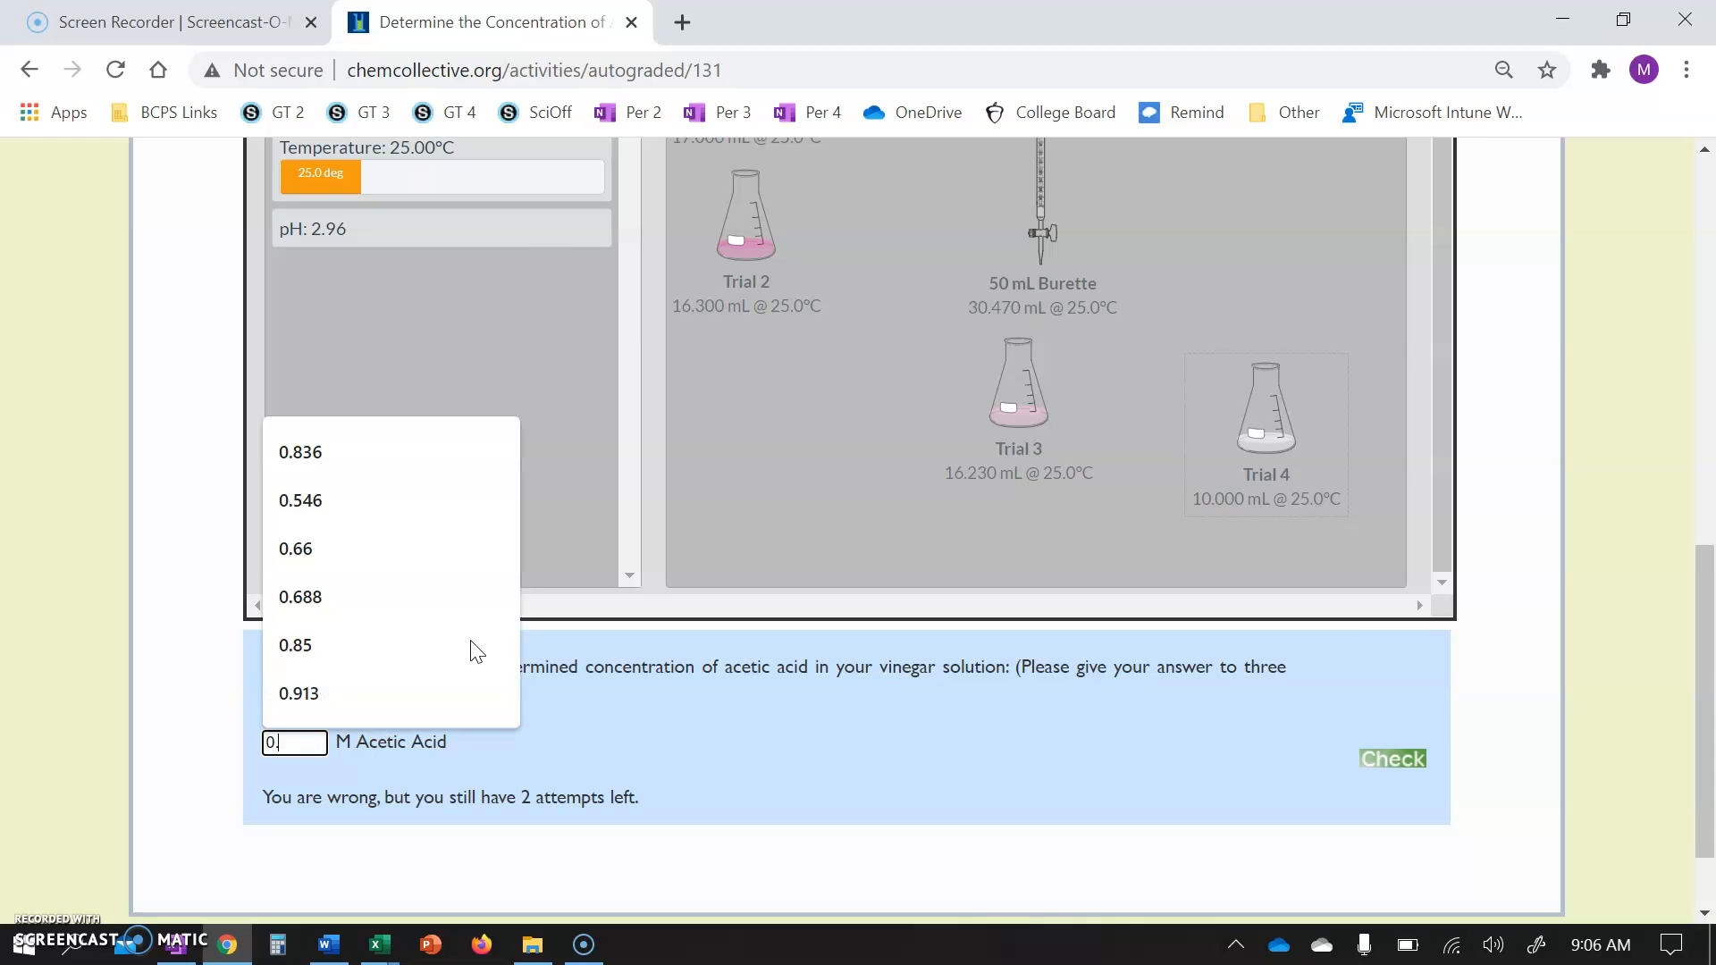
text(685)
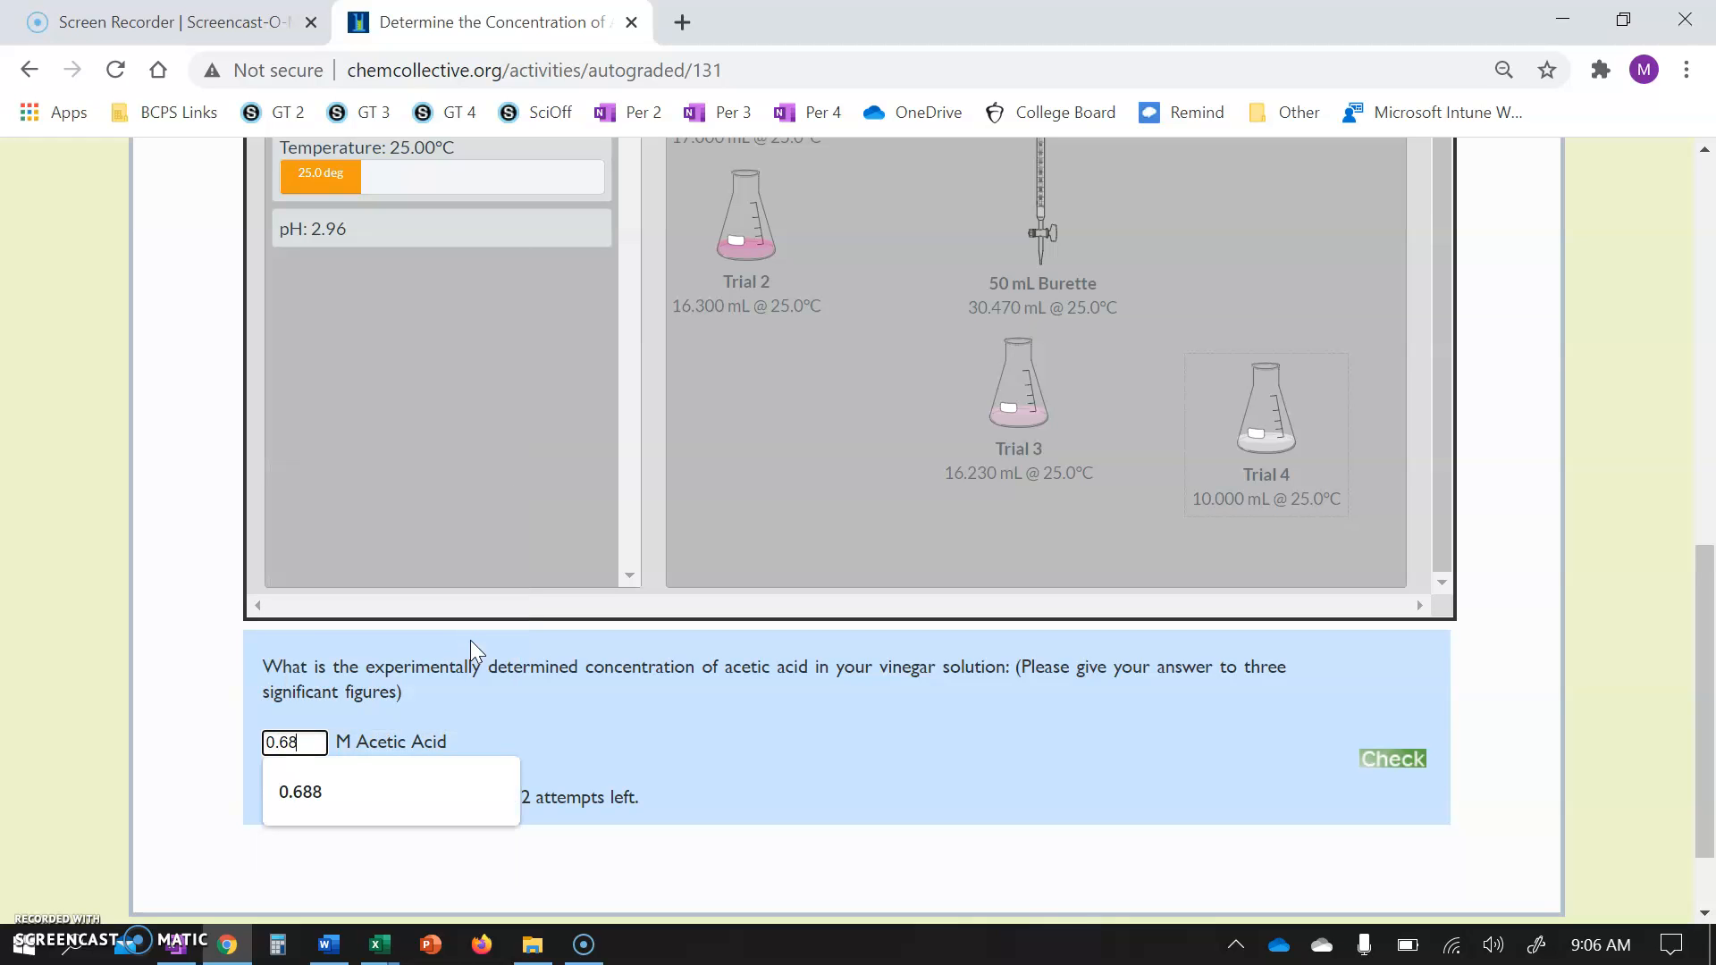
click(1382, 758)
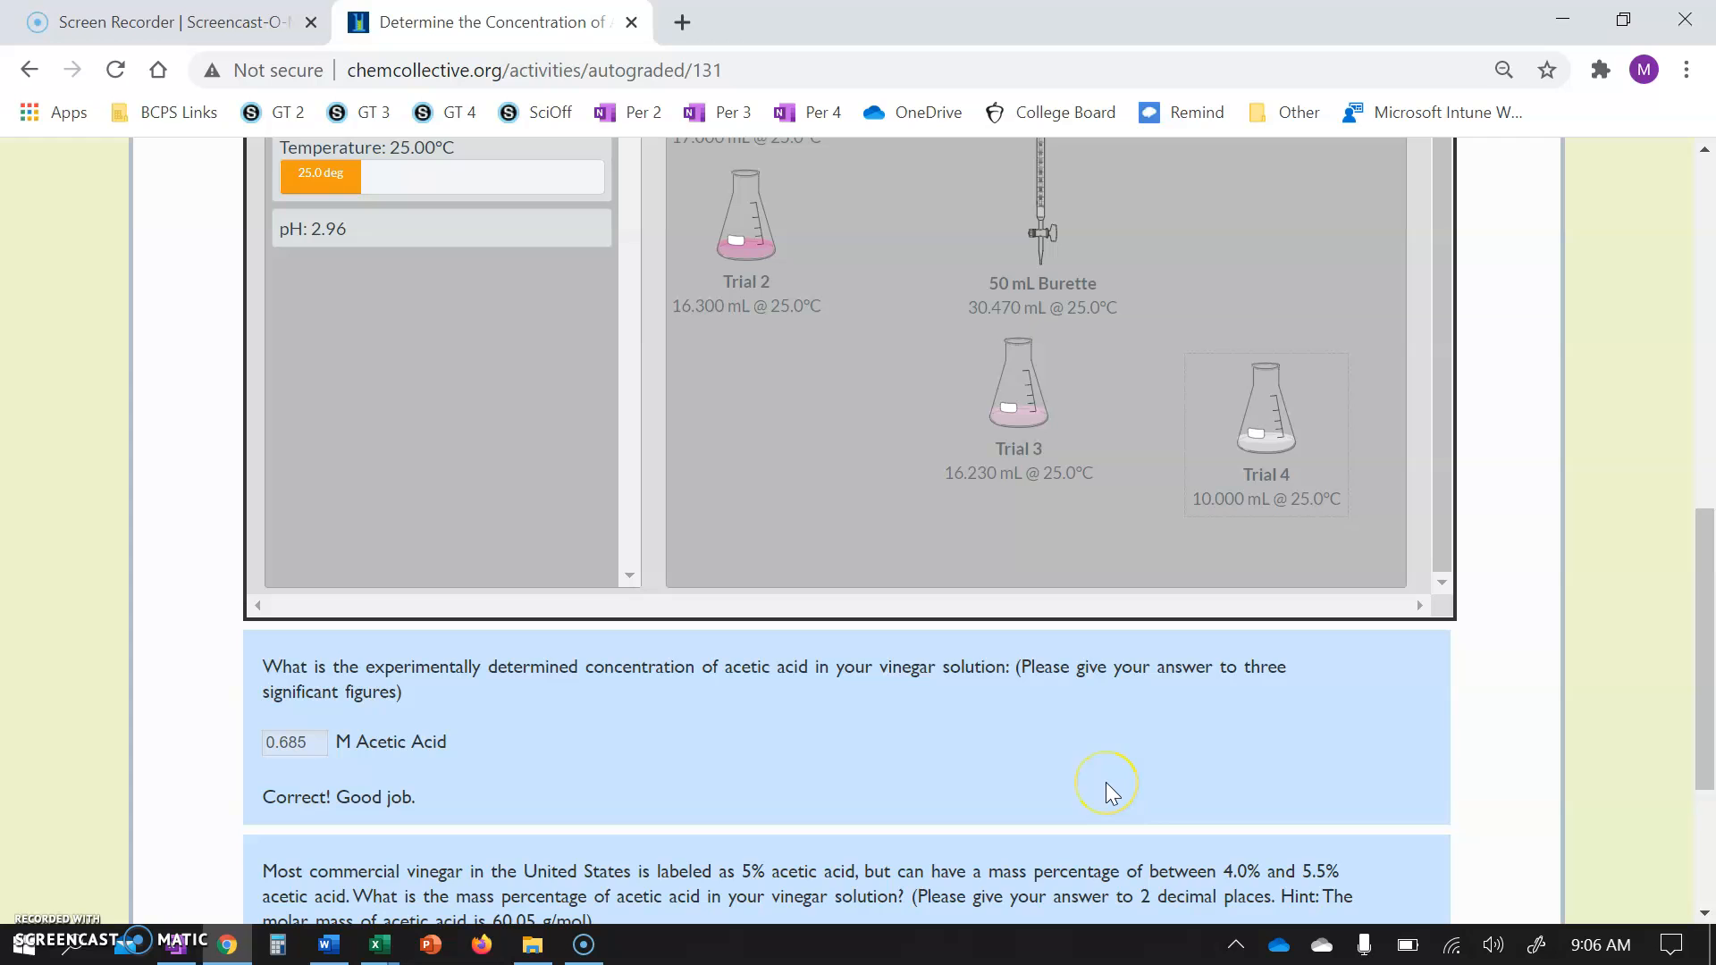
scroll(1108, 790, down, 2)
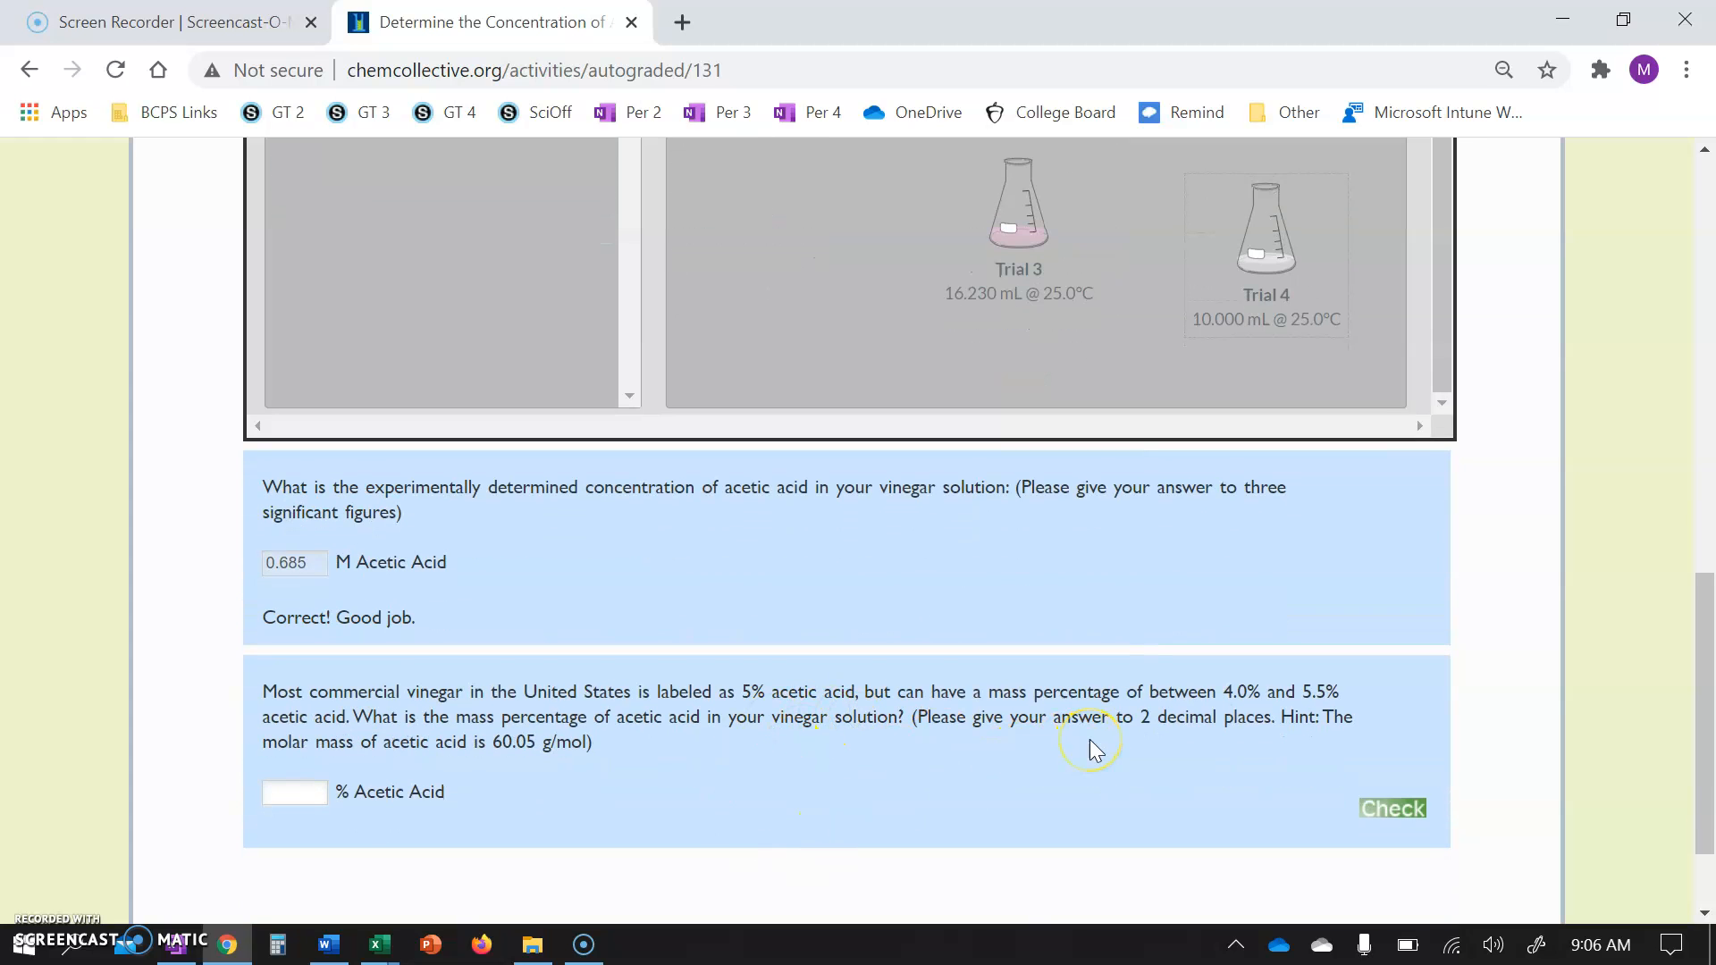
scroll(1090, 738, down, 1)
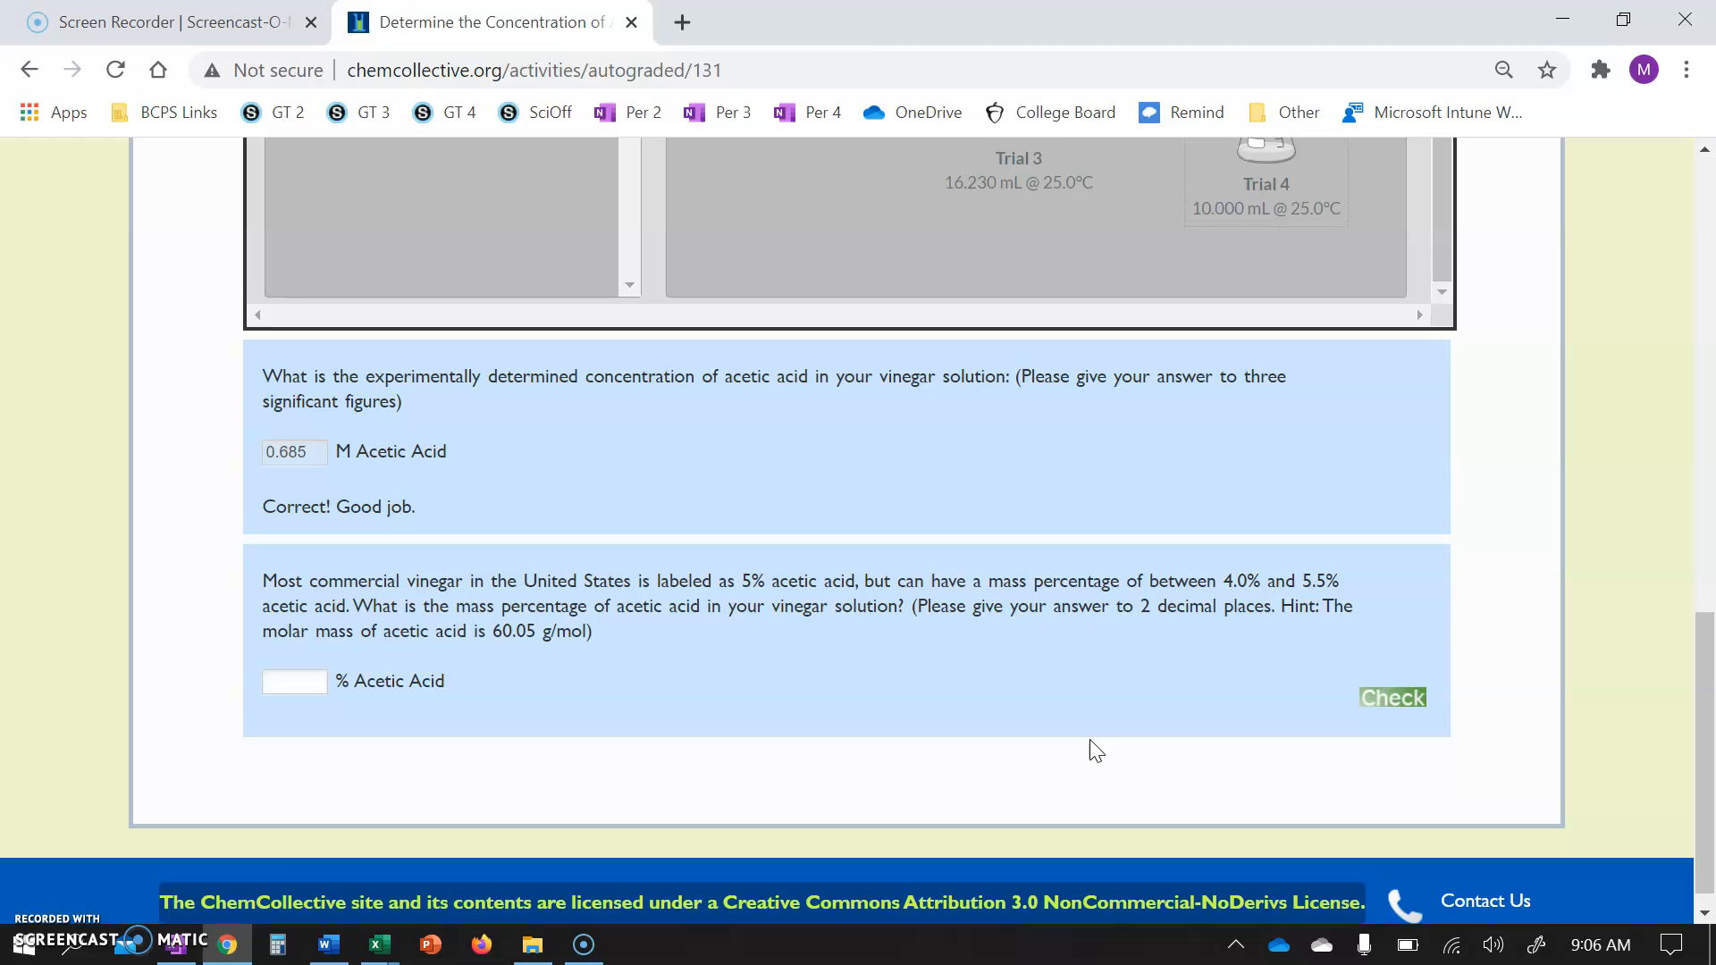
scroll(1091, 738, up, 1)
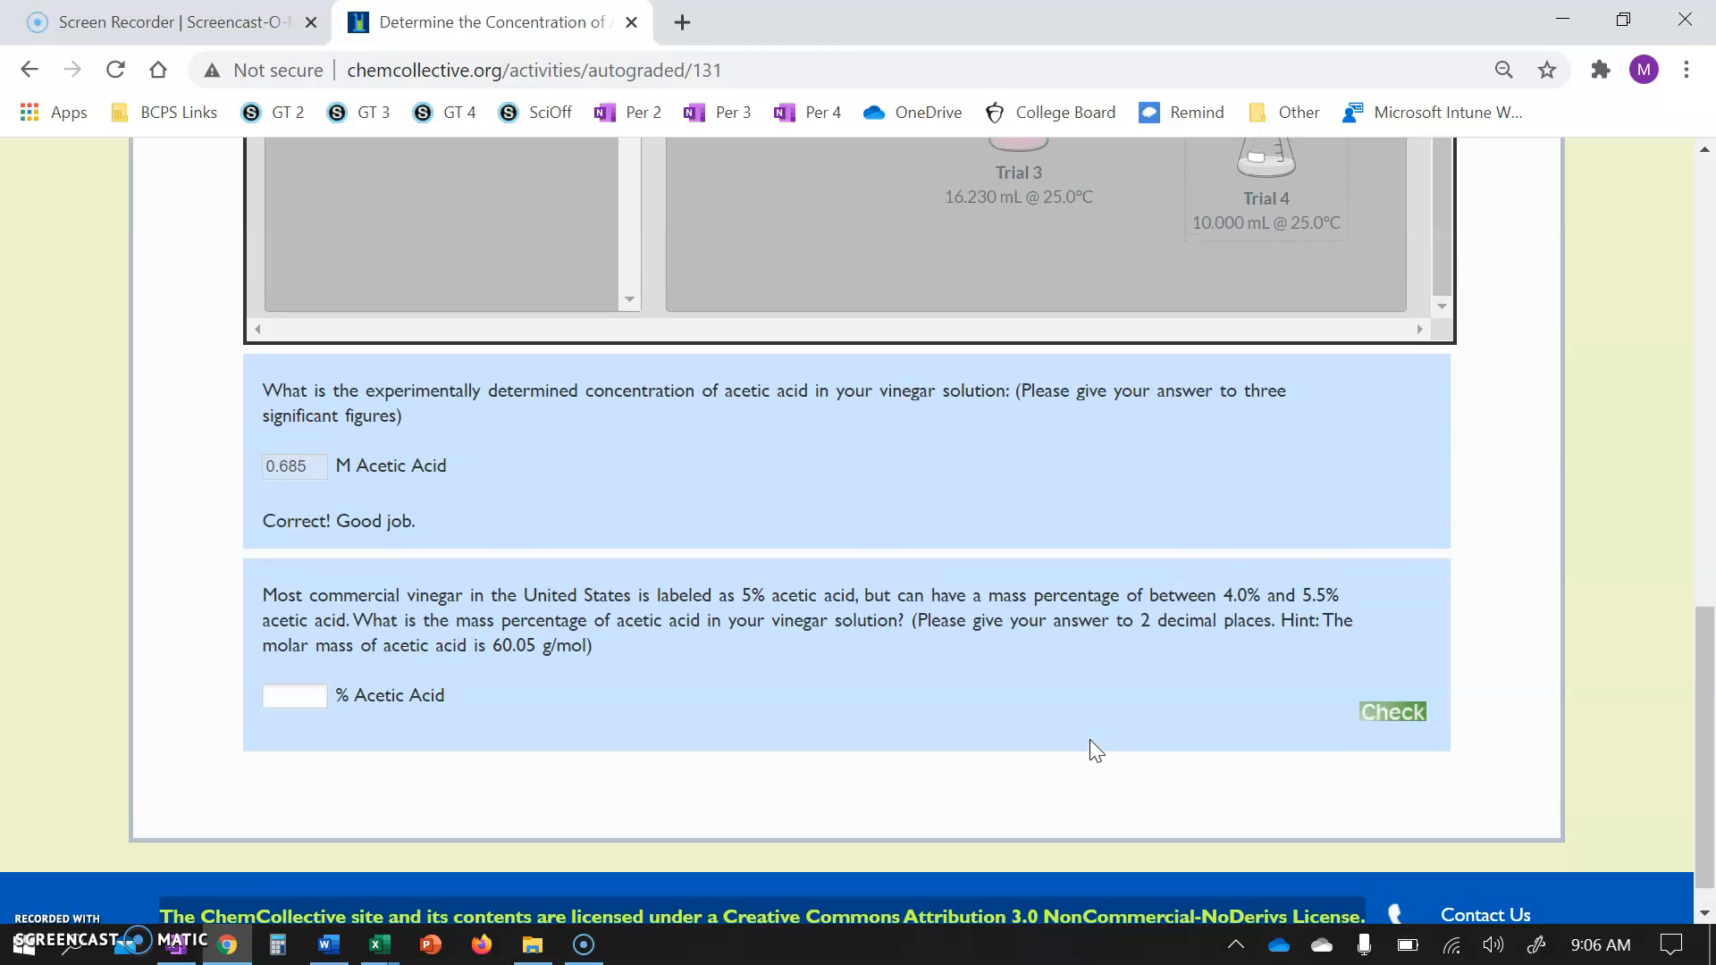
click(1644, 71)
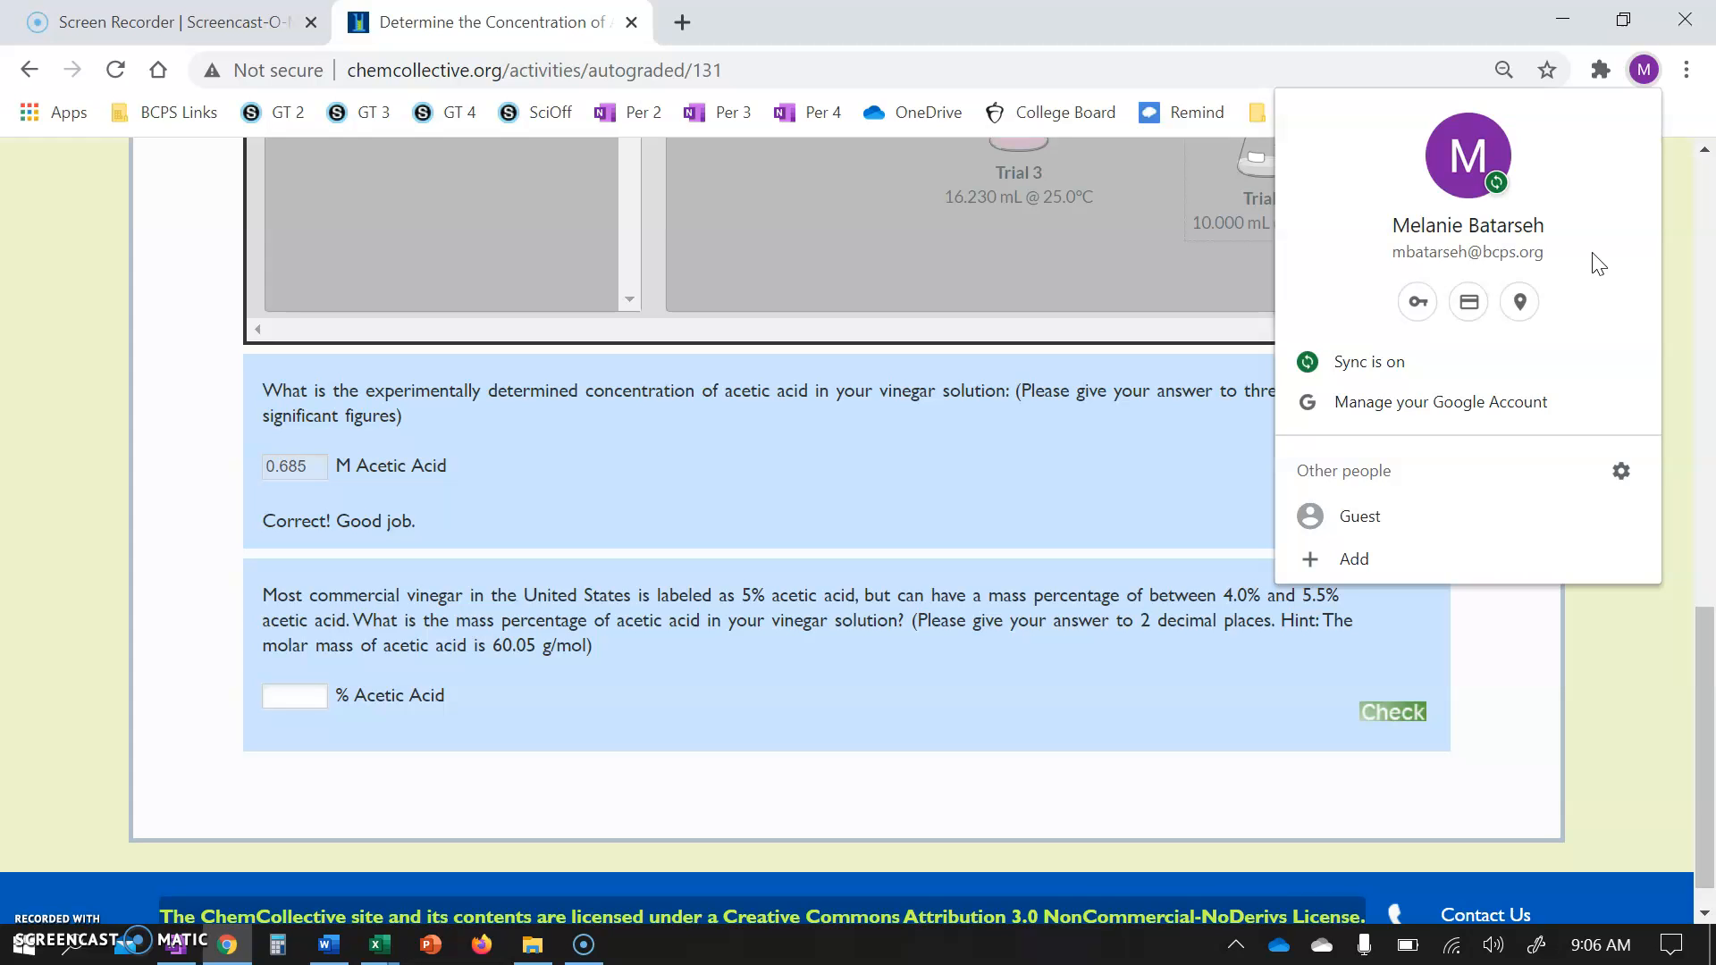
key(shift+super+s)
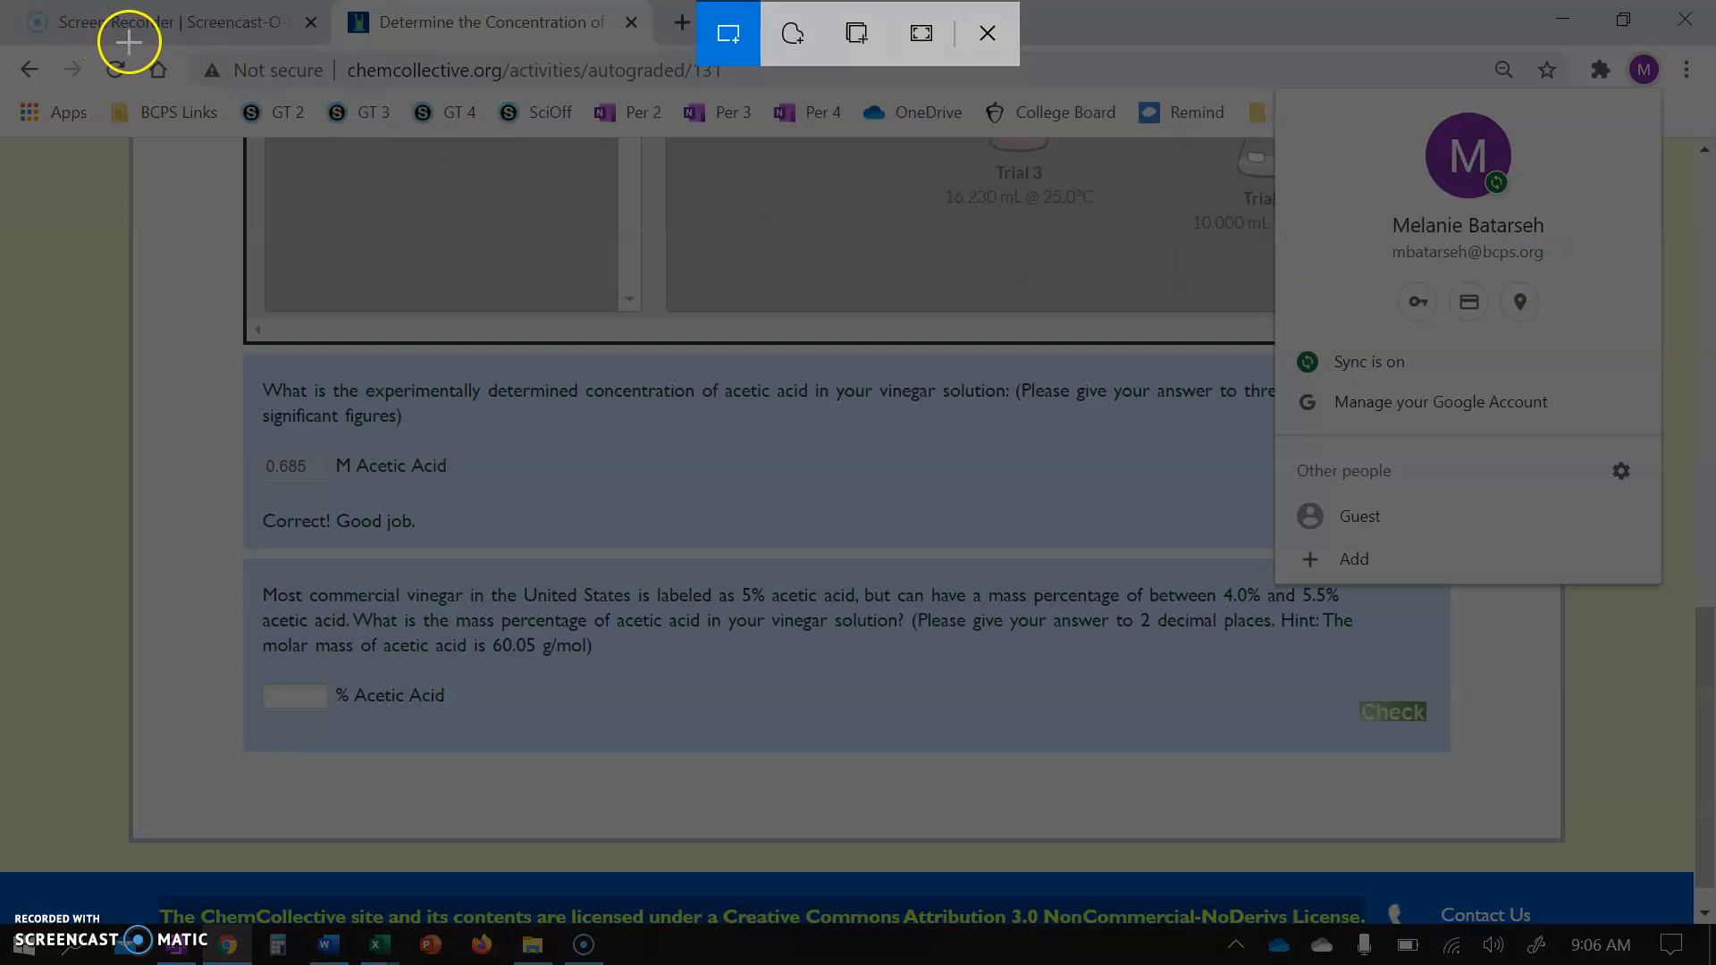
drag(1676, 42, 118, 790)
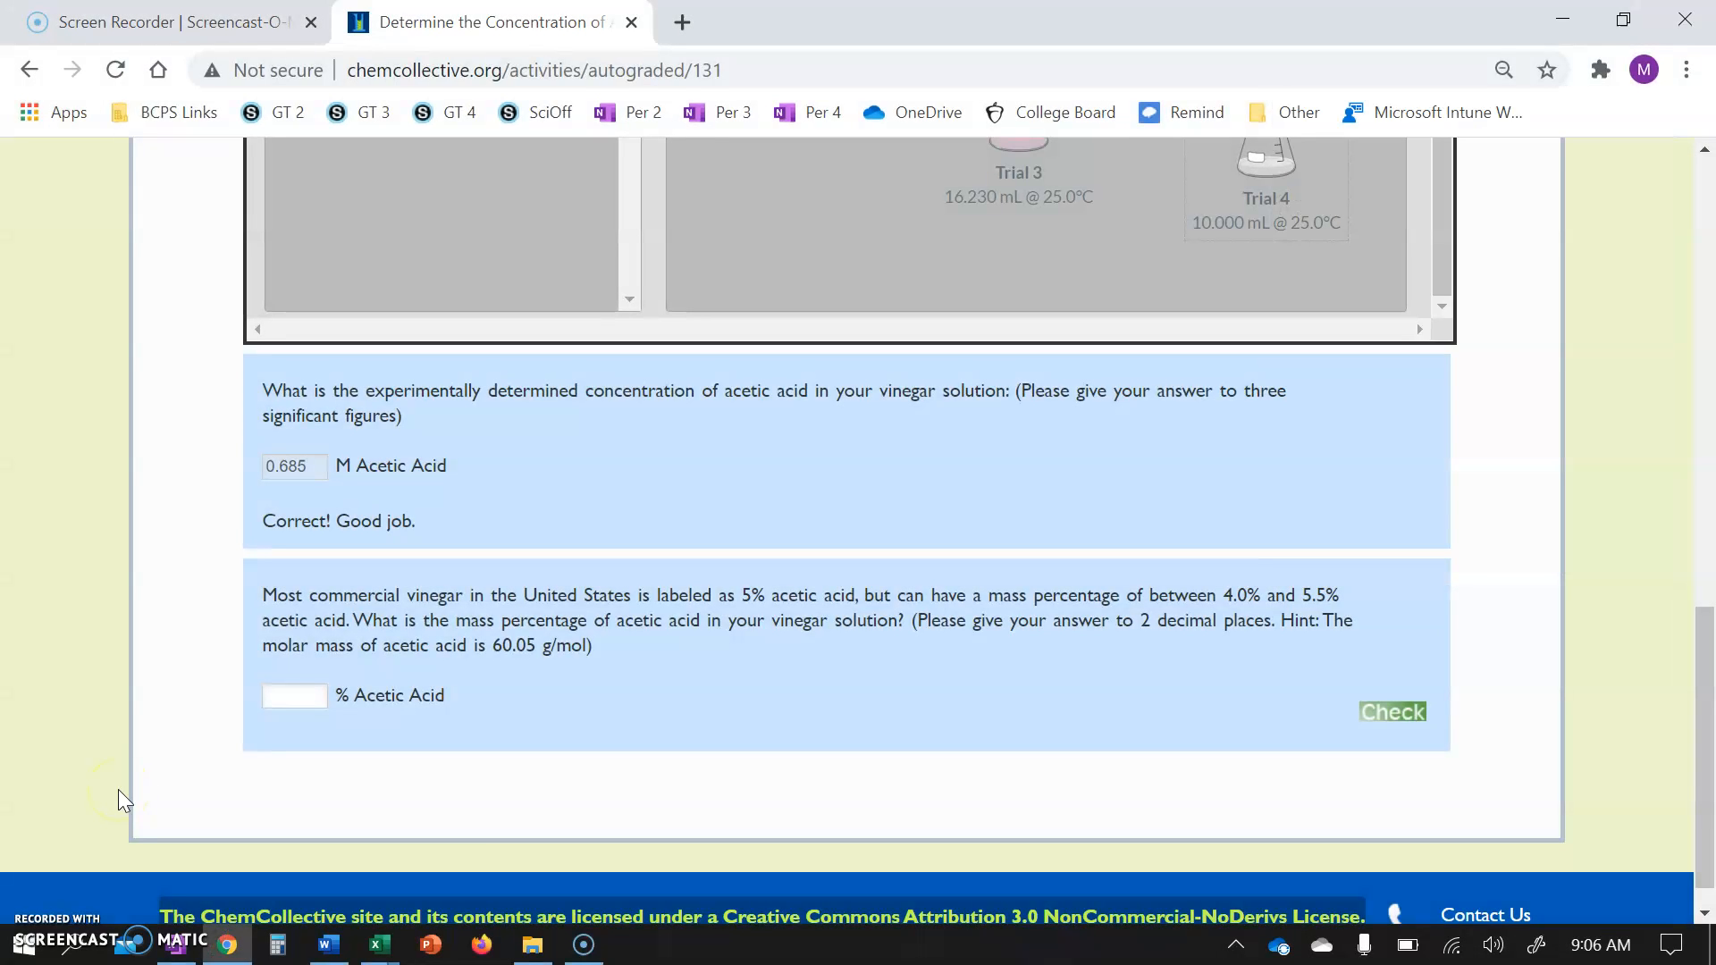